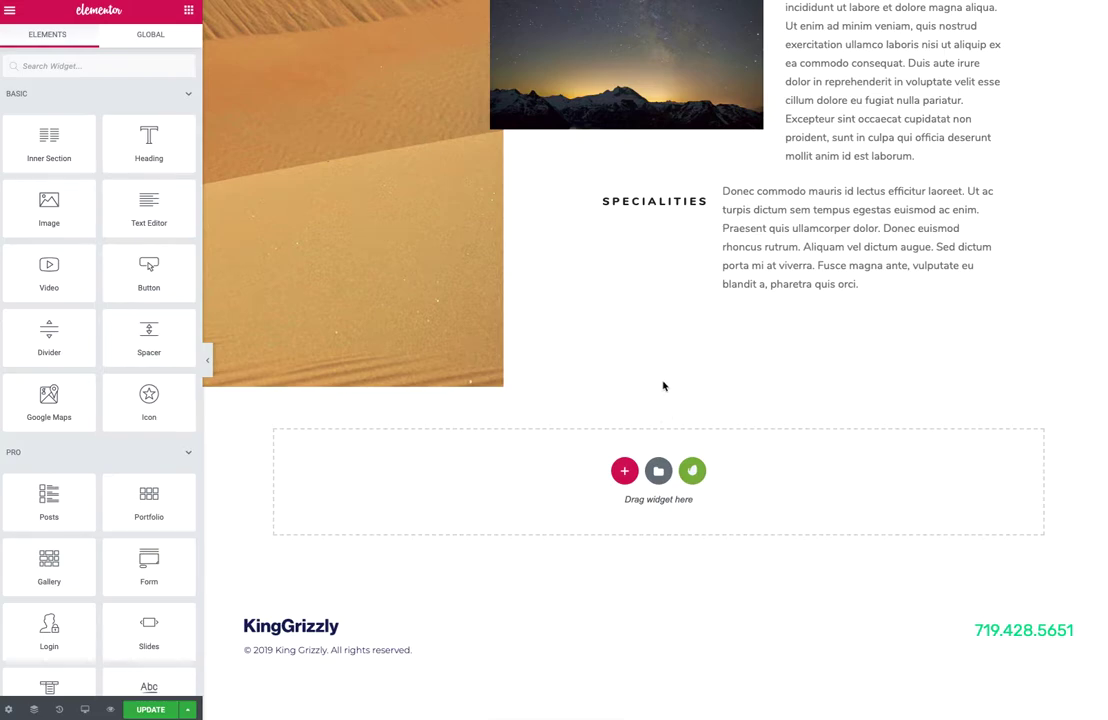
# Step: Look over the page and briefly browse the Envato Elements free block kits, then close the library
pyautogui.scroll(3, 663, 386)
pyautogui.scroll(1, 666, 388)
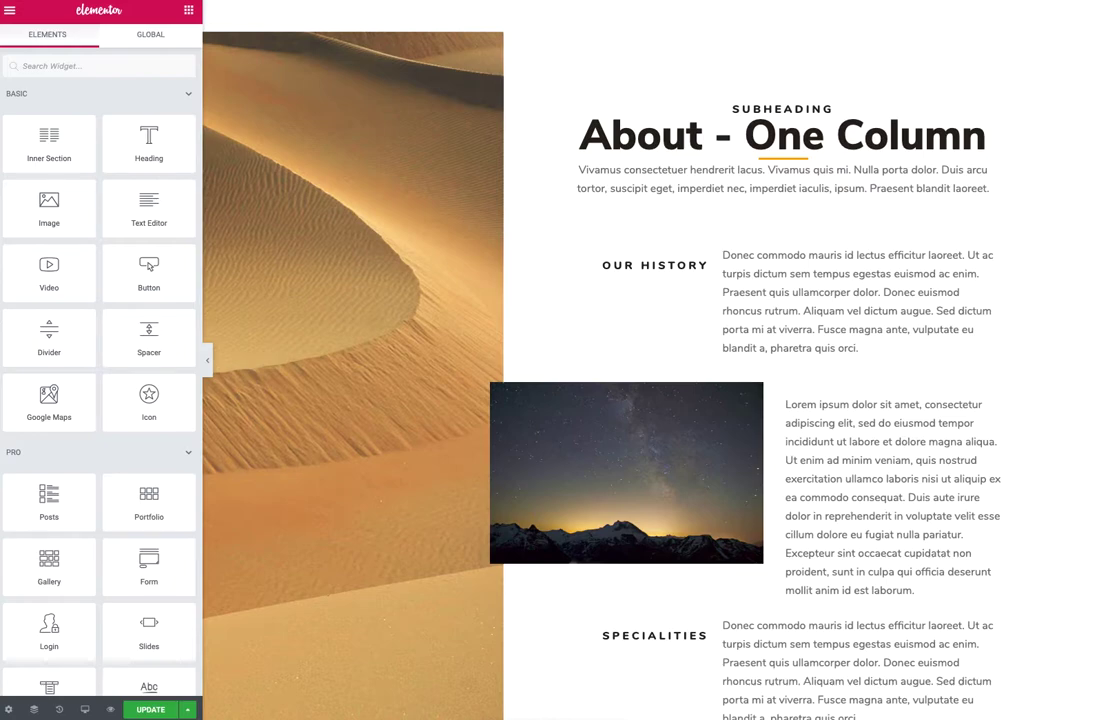
pyautogui.scroll(1, 663, 386)
pyautogui.scroll(2, 663, 386)
pyautogui.scroll(1, 663, 386)
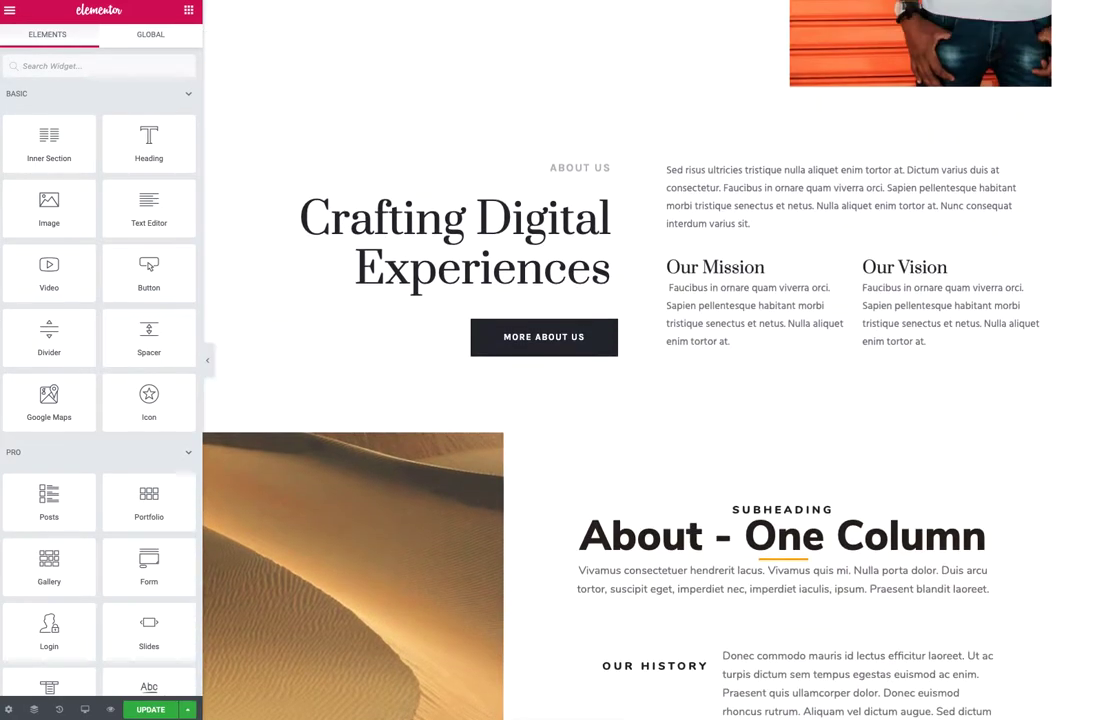
pyautogui.scroll(2, 663, 386)
pyautogui.scroll(2, 663, 386)
pyautogui.scroll(2, 663, 386)
pyautogui.scroll(2, 663, 386)
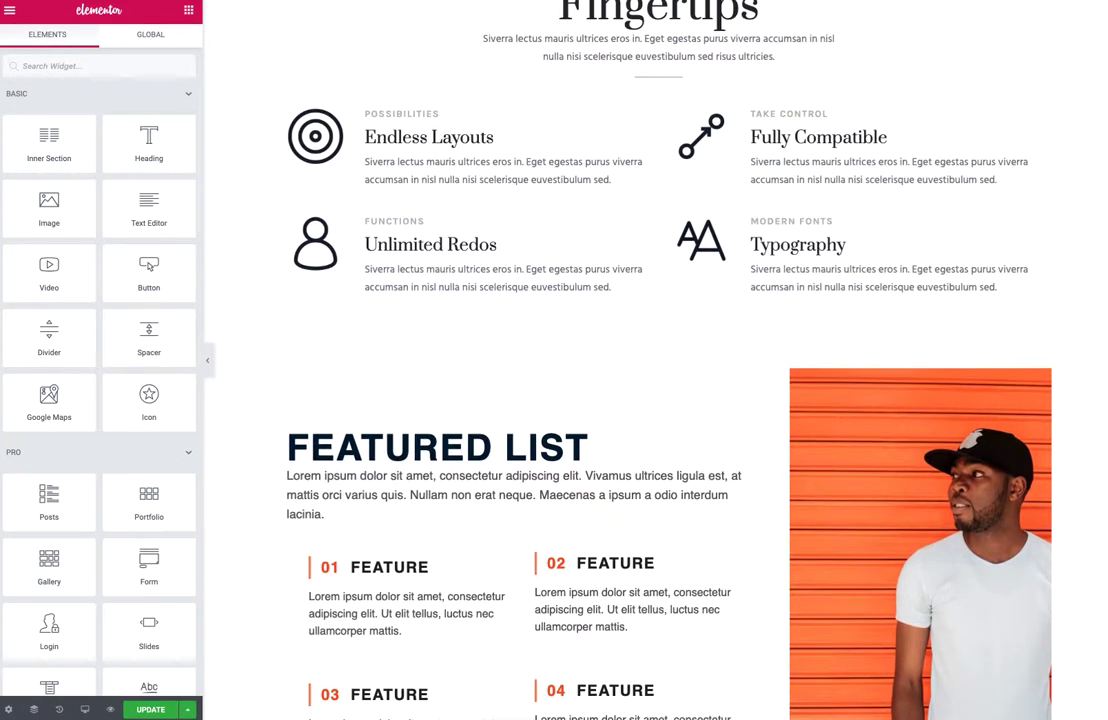
pyautogui.scroll(1, 663, 386)
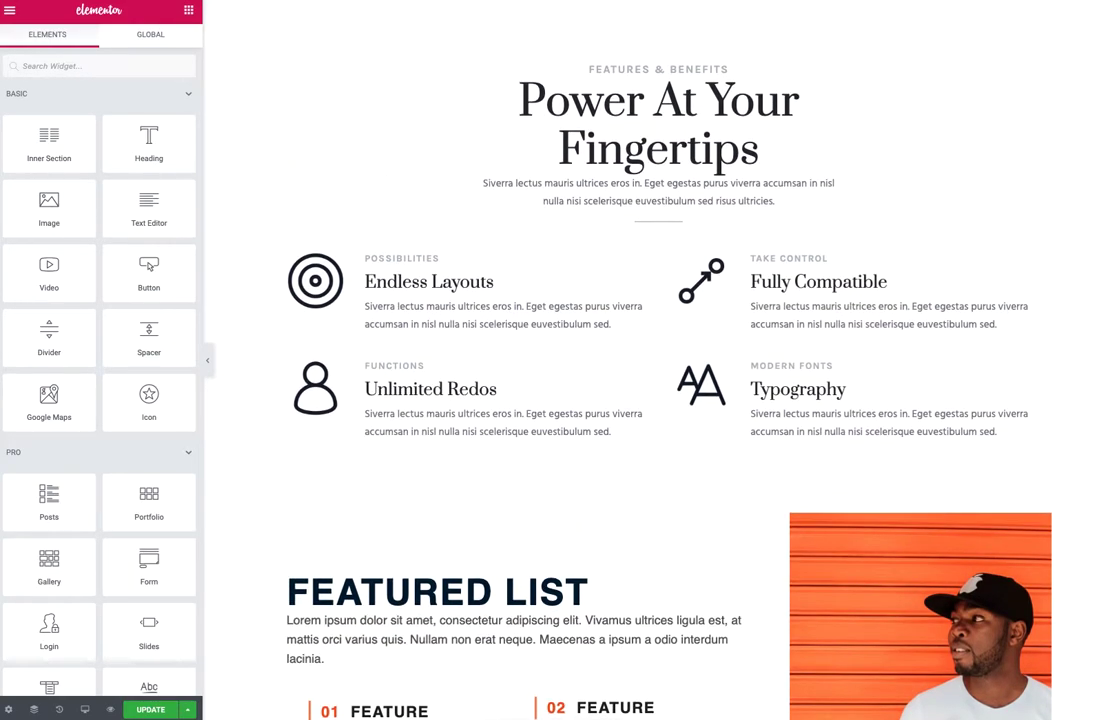
pyautogui.scroll(-1, 655, 386)
pyautogui.scroll(-1, 655, 386)
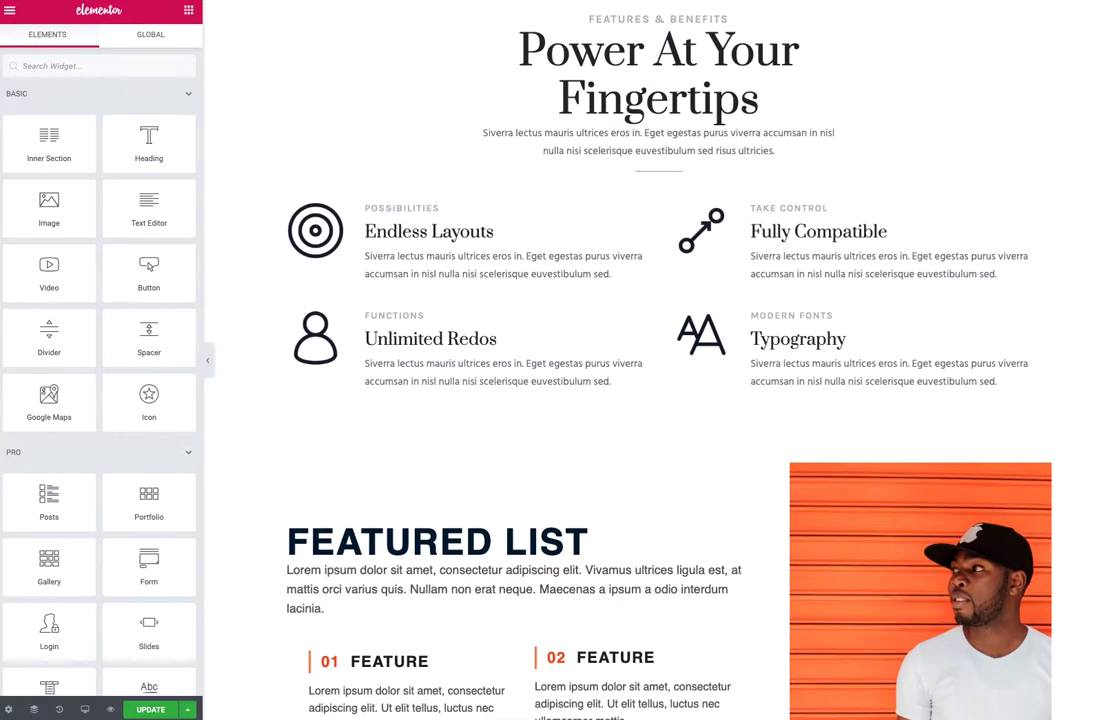
pyautogui.scroll(1, 655, 386)
pyautogui.scroll(-1, 655, 386)
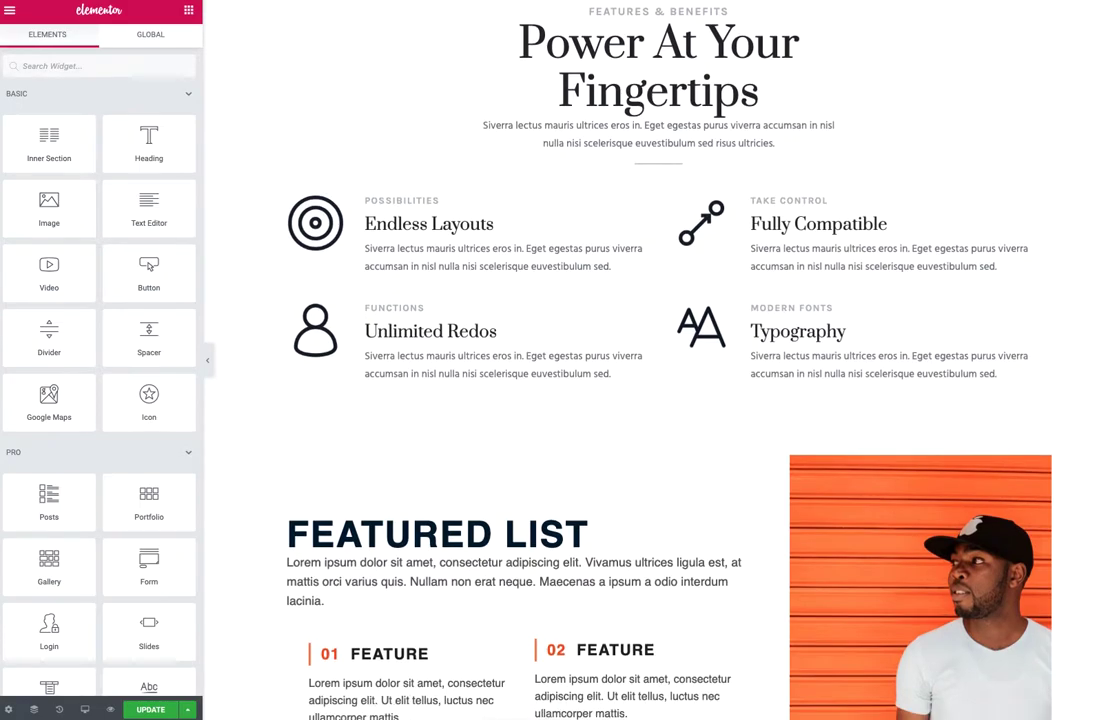
pyautogui.scroll(-5, 655, 386)
pyautogui.scroll(-5, 1100, 408)
pyautogui.scroll(-5, 1100, 408)
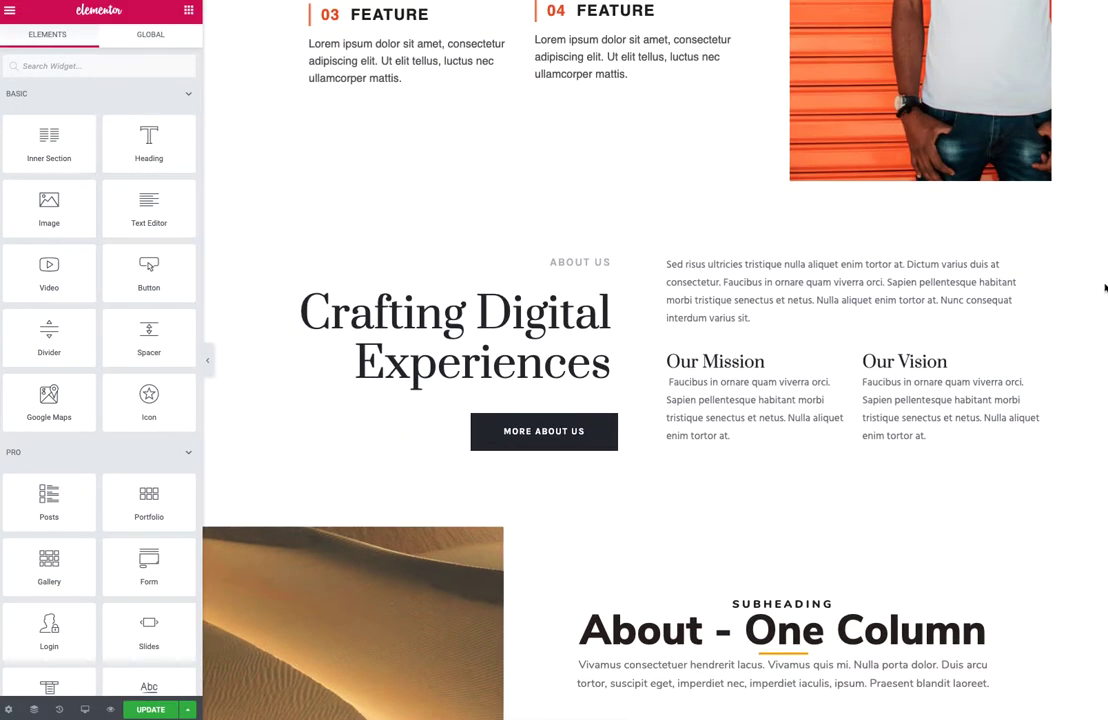
pyautogui.scroll(-5, 1090, 400)
pyautogui.scroll(-5, 1092, 500)
pyautogui.scroll(-1, 1092, 528)
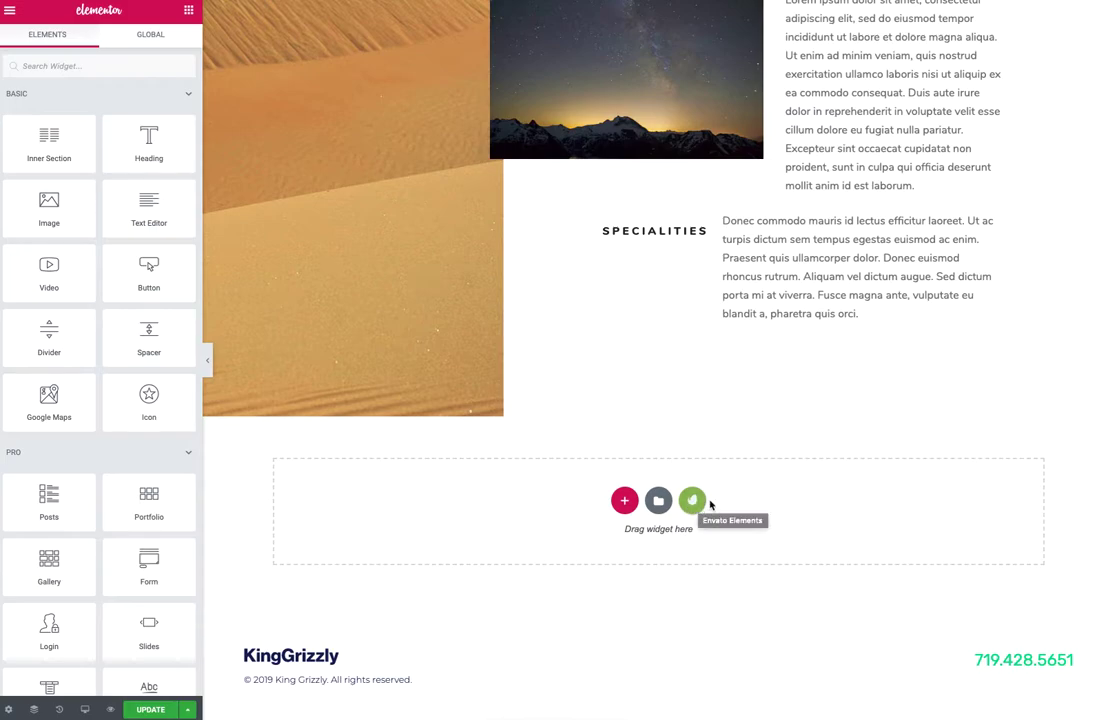
pyautogui.click(704, 503)
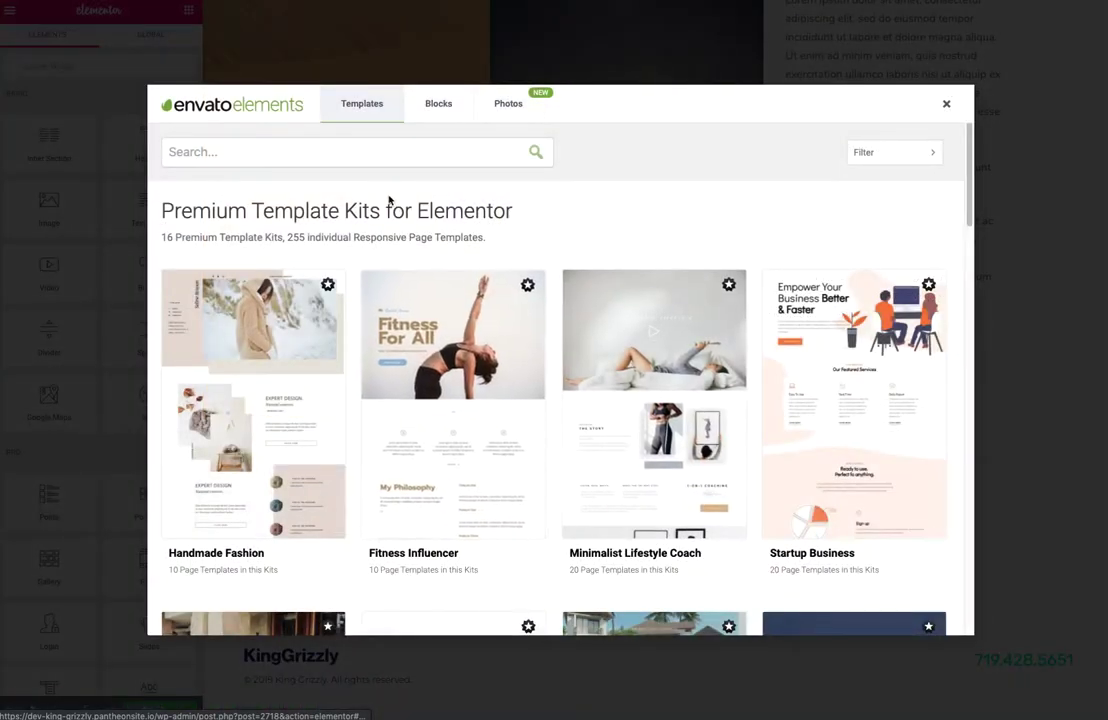
pyautogui.click(442, 108)
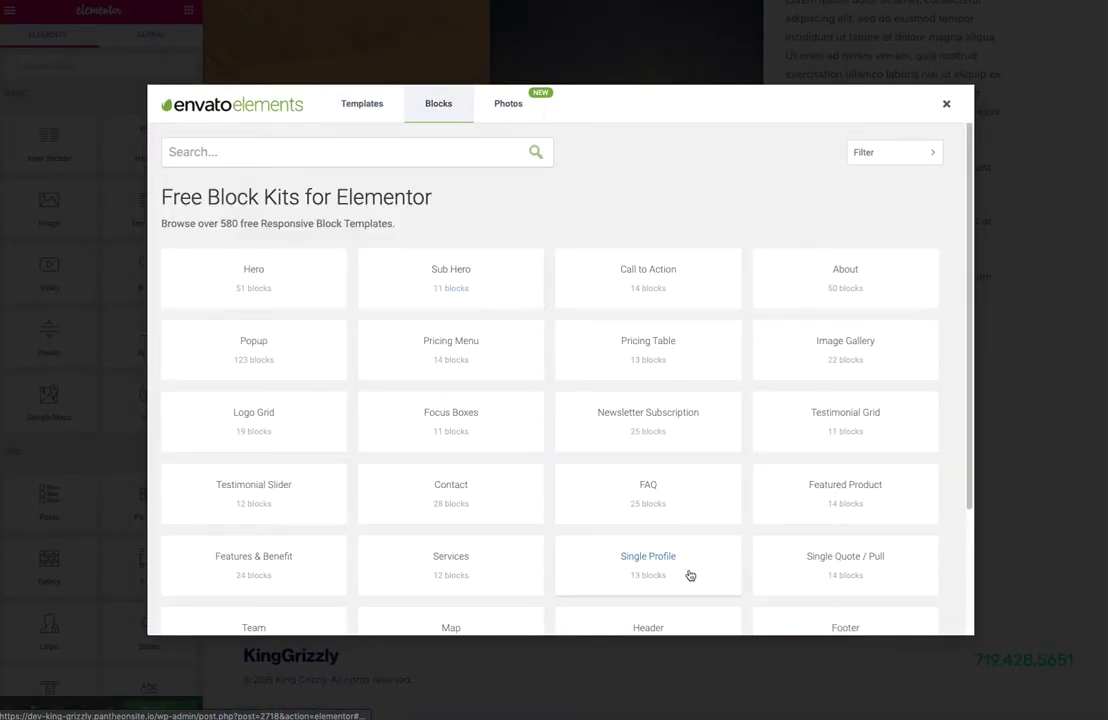
pyautogui.click(946, 103)
# Step: Add a new single-column section below the Specialities section
pyautogui.scroll(3, 978, 344)
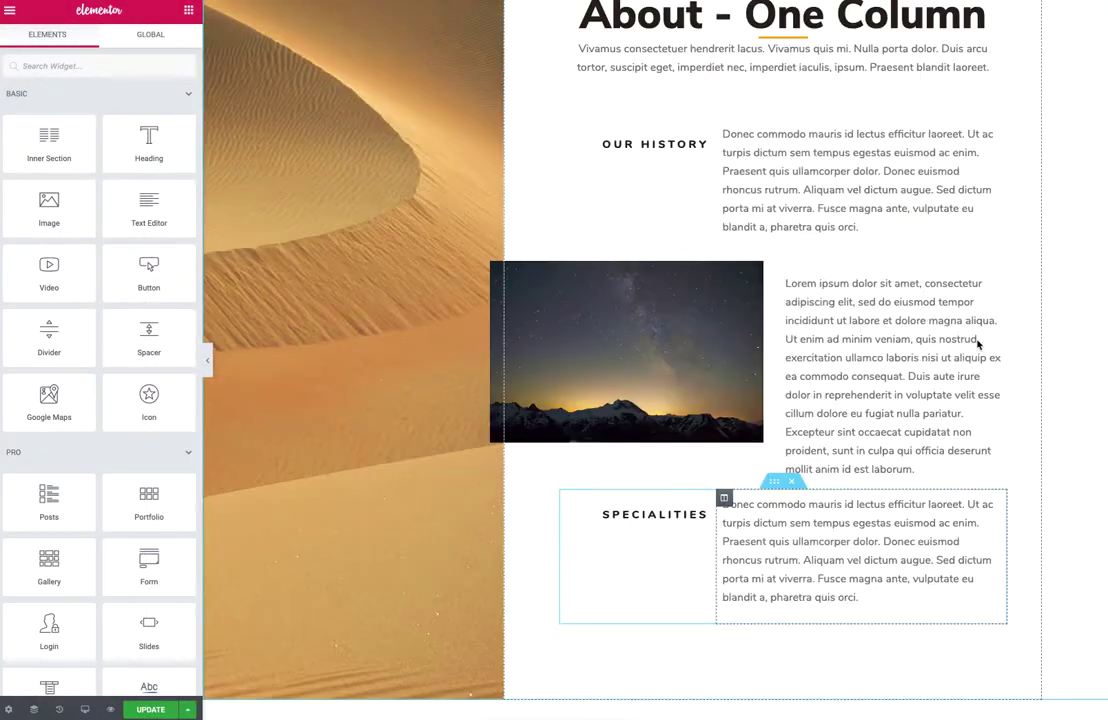
pyautogui.scroll(1, 978, 344)
pyautogui.scroll(3, 930, 335)
pyautogui.scroll(2, 820, 320)
pyautogui.scroll(3, 692, 303)
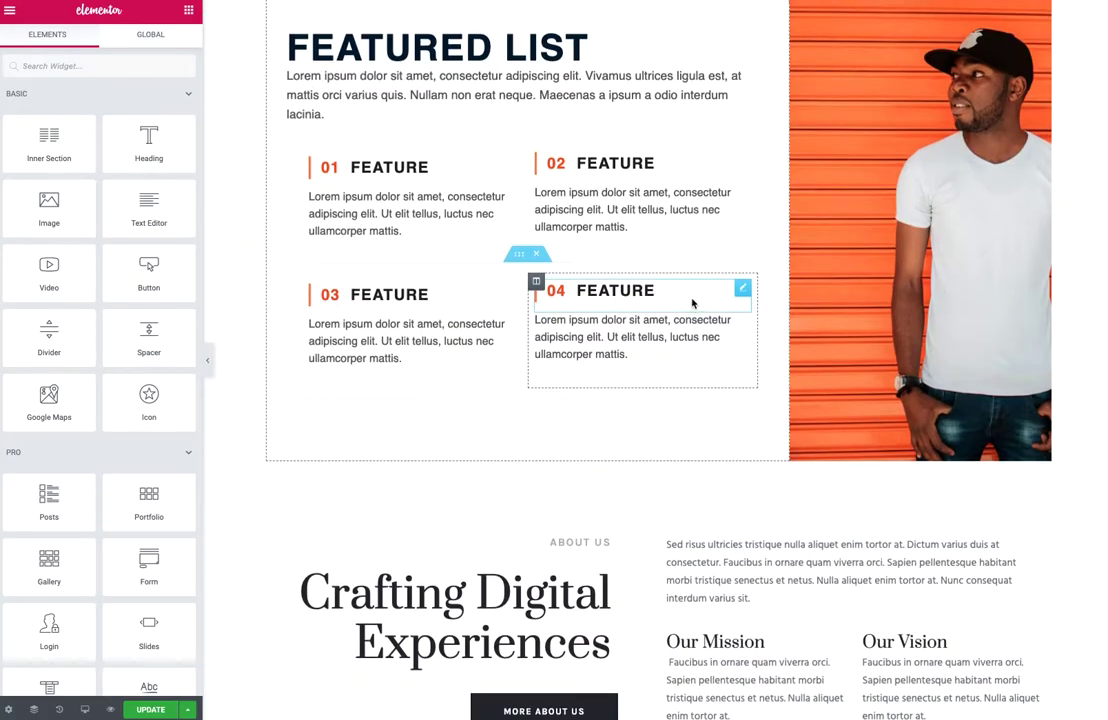
pyautogui.scroll(5, 692, 303)
pyautogui.scroll(-6, 655, 235)
pyautogui.scroll(-8, 655, 230)
pyautogui.scroll(-5, 656, 231)
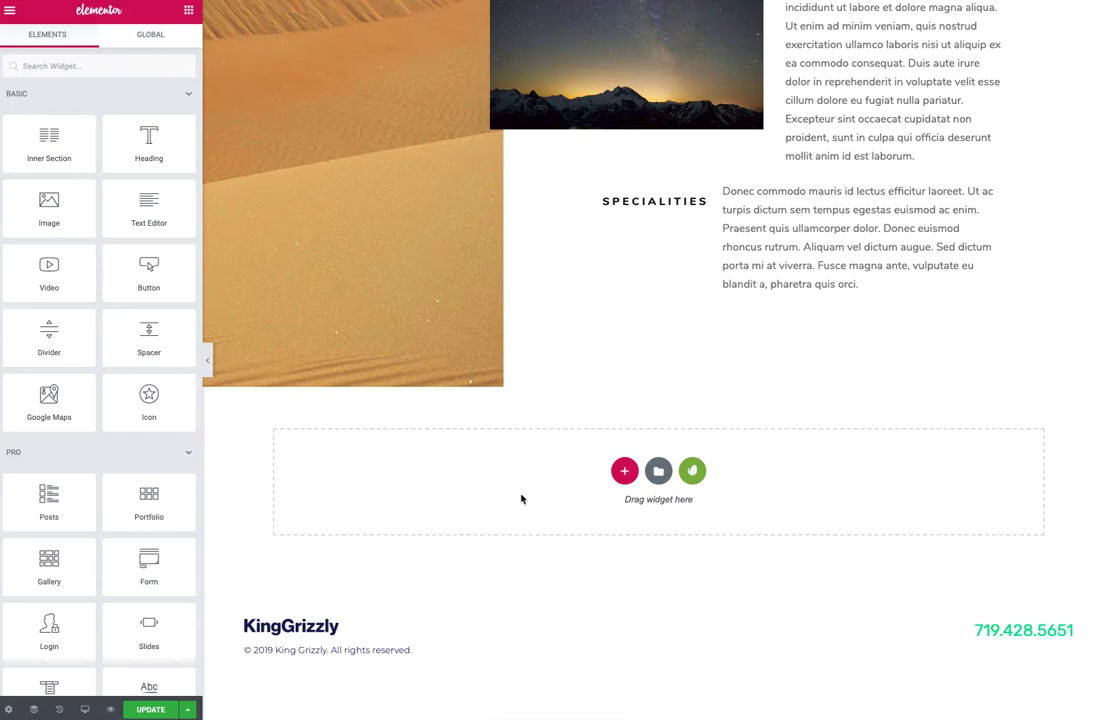
pyautogui.click(625, 478)
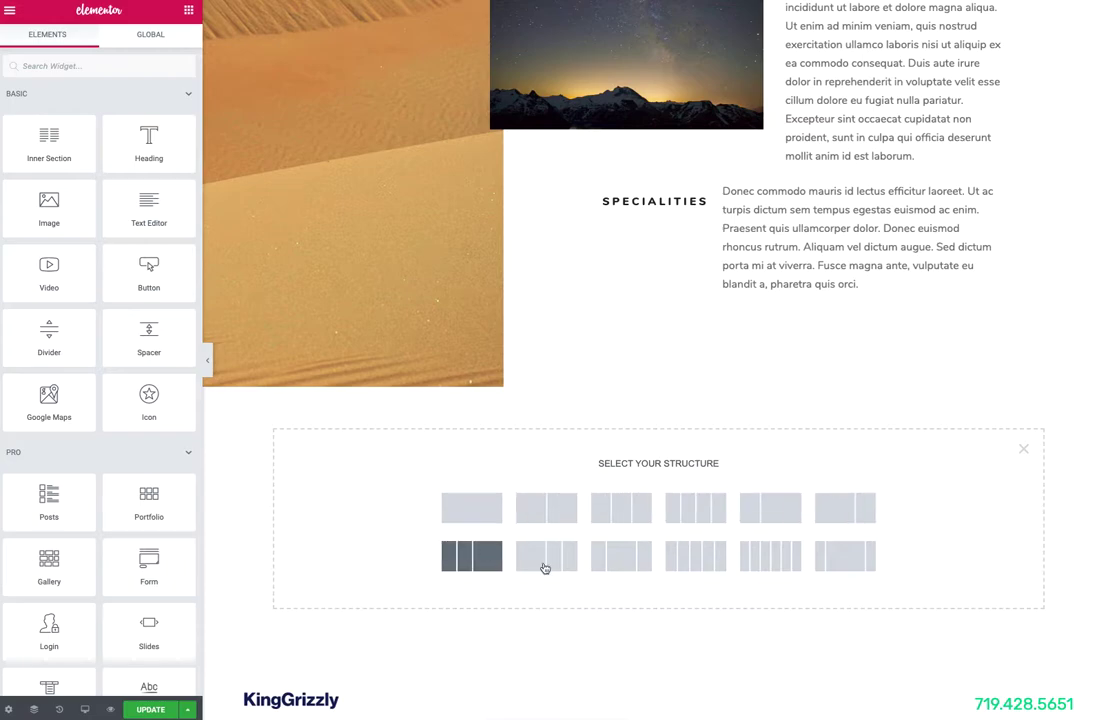
pyautogui.click(488, 511)
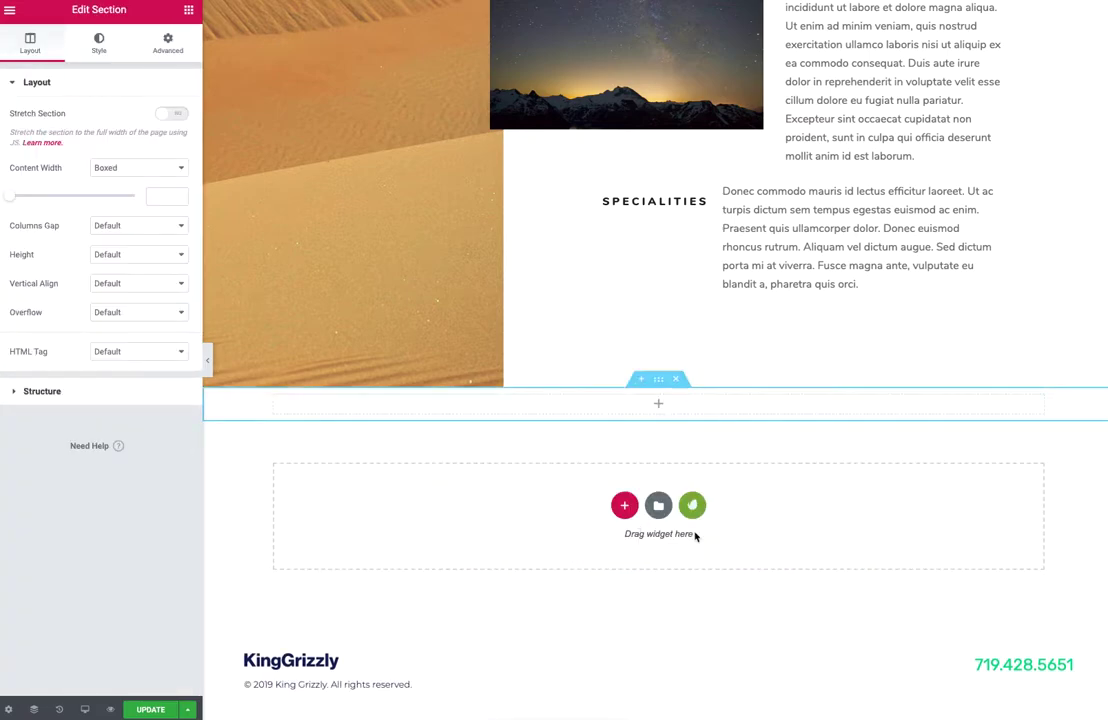
# Step: Give the new section 50 px padding and a solid black classic background
pyautogui.moveTo(658, 403)
pyautogui.click(166, 42)
pyautogui.click(137, 193)
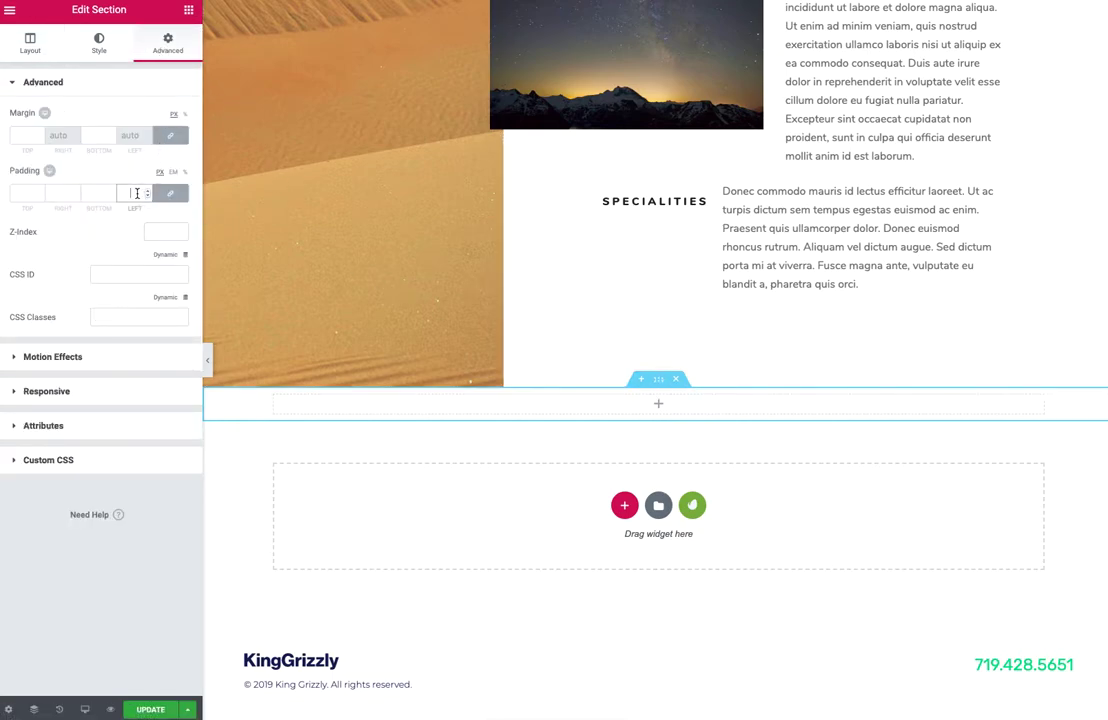
pyautogui.write('50')
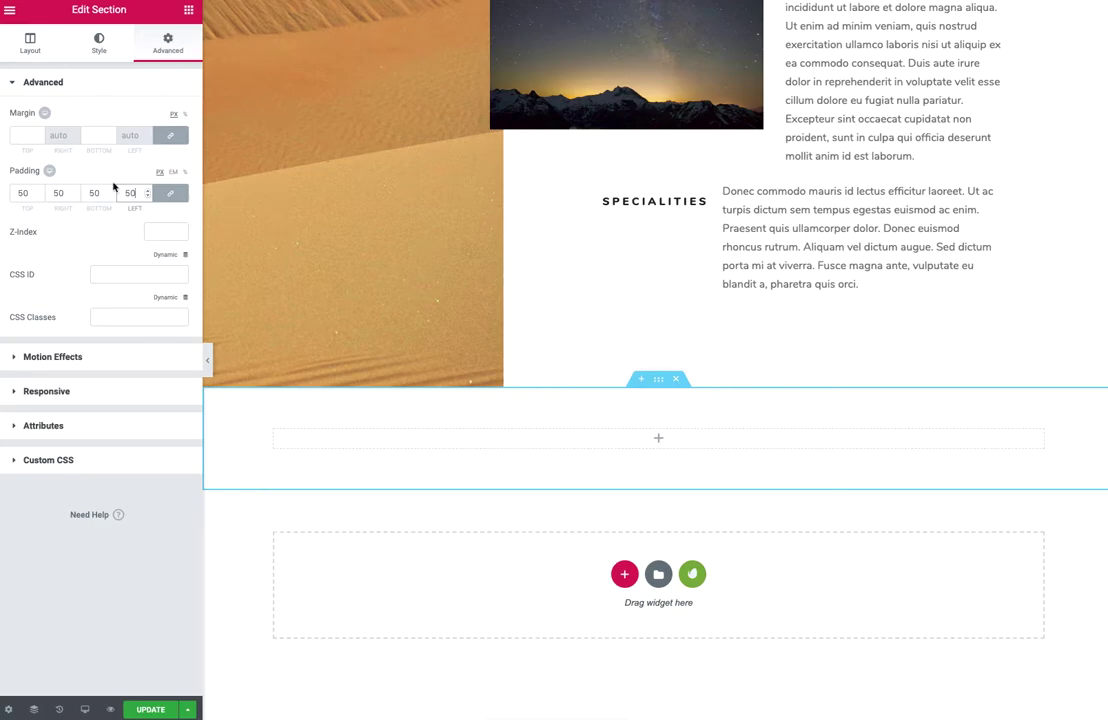
pyautogui.click(99, 42)
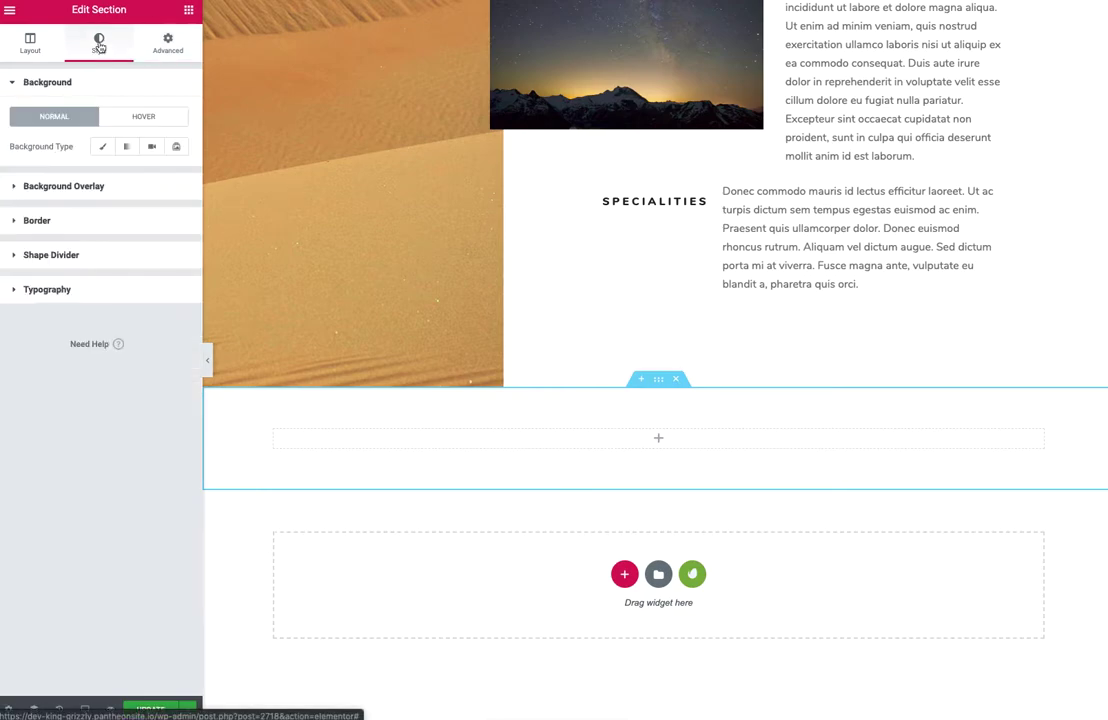
pyautogui.click(103, 147)
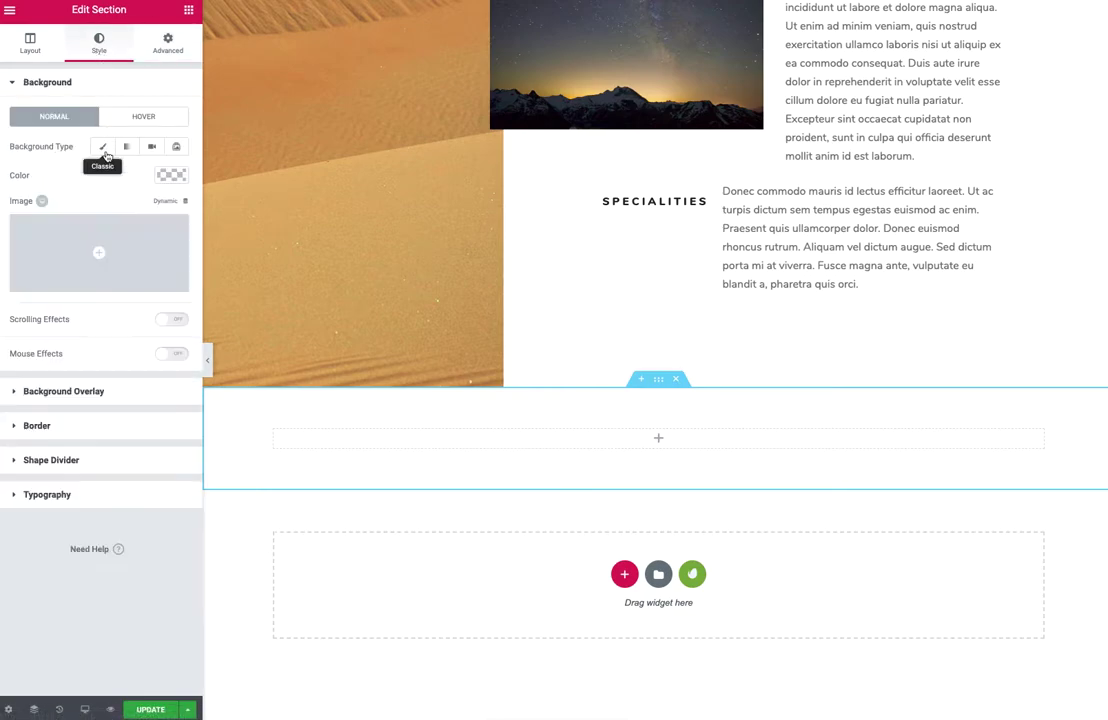
pyautogui.click(171, 176)
pyautogui.moveTo(155, 238); pyautogui.dragTo(157, 265)
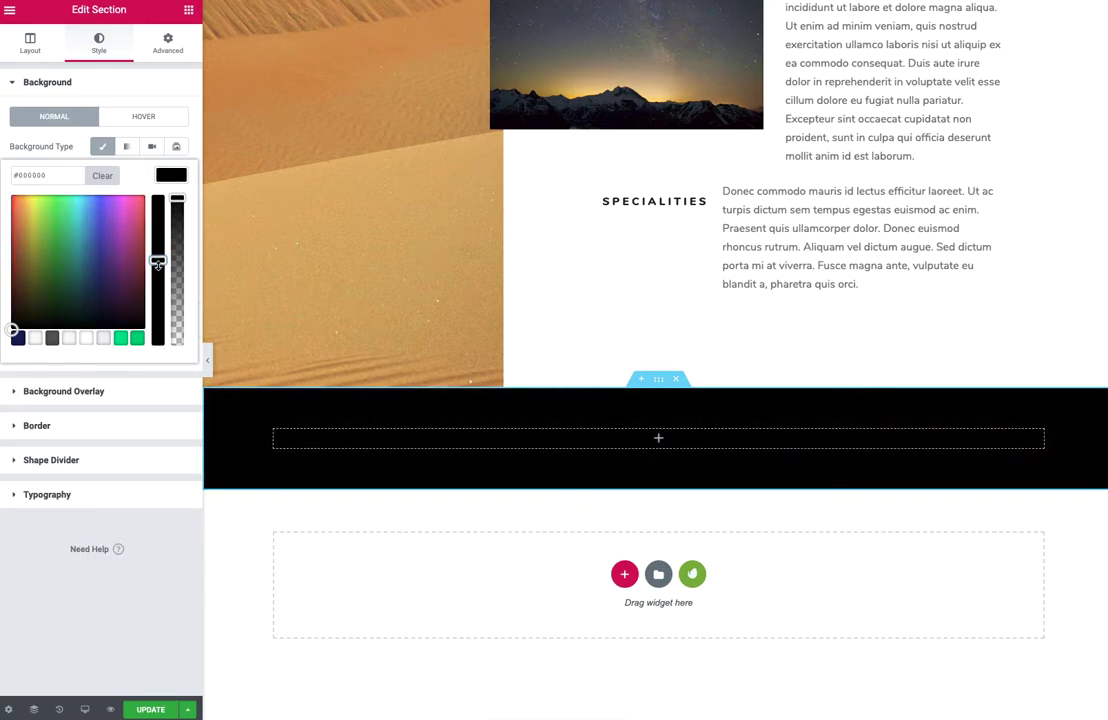
pyautogui.moveTo(658, 438)
pyautogui.moveTo(275, 435)
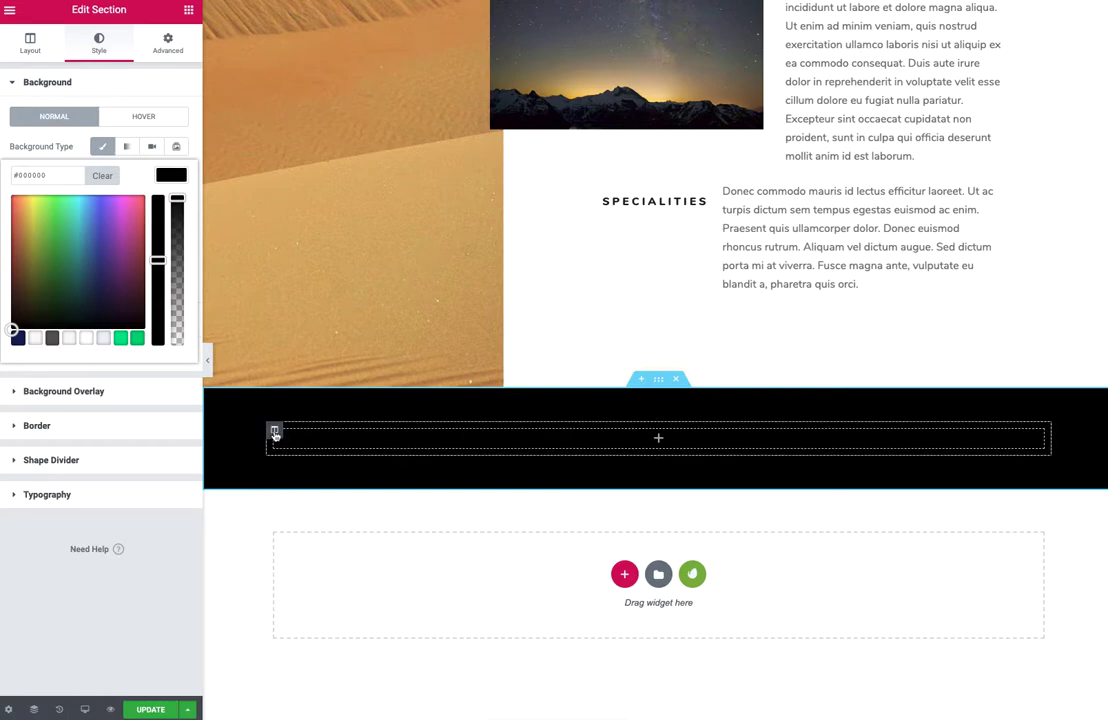
# Step: Duplicate the section's column twice, making three columns
pyautogui.rightClick(275, 434)
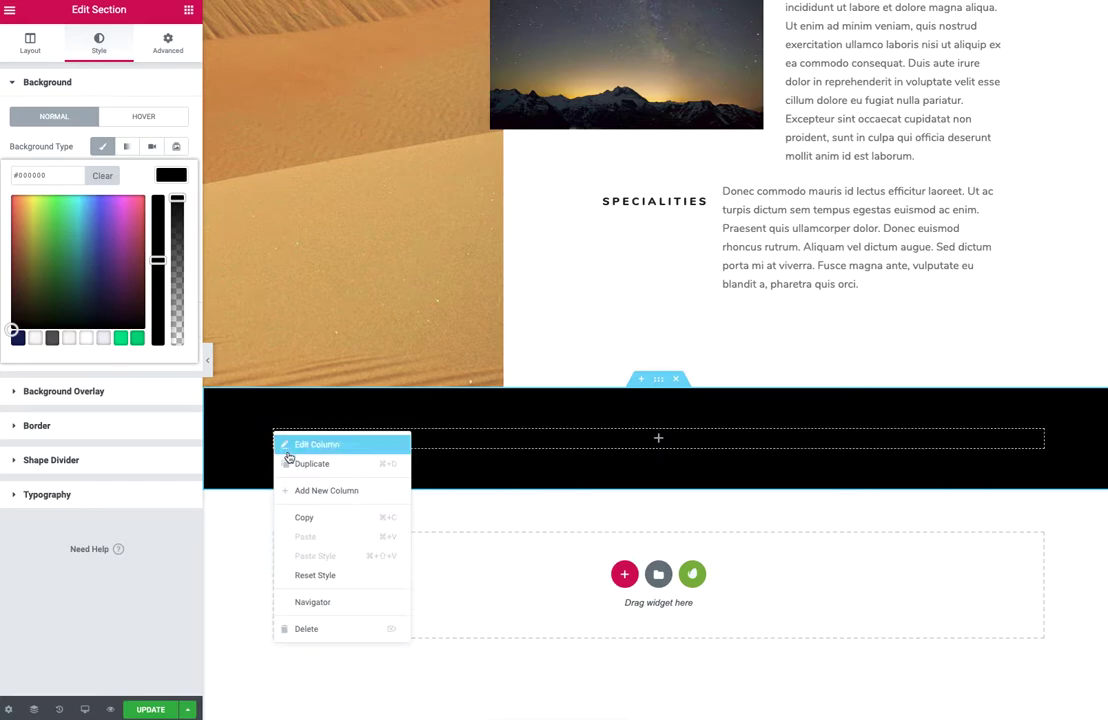
pyautogui.click(294, 461)
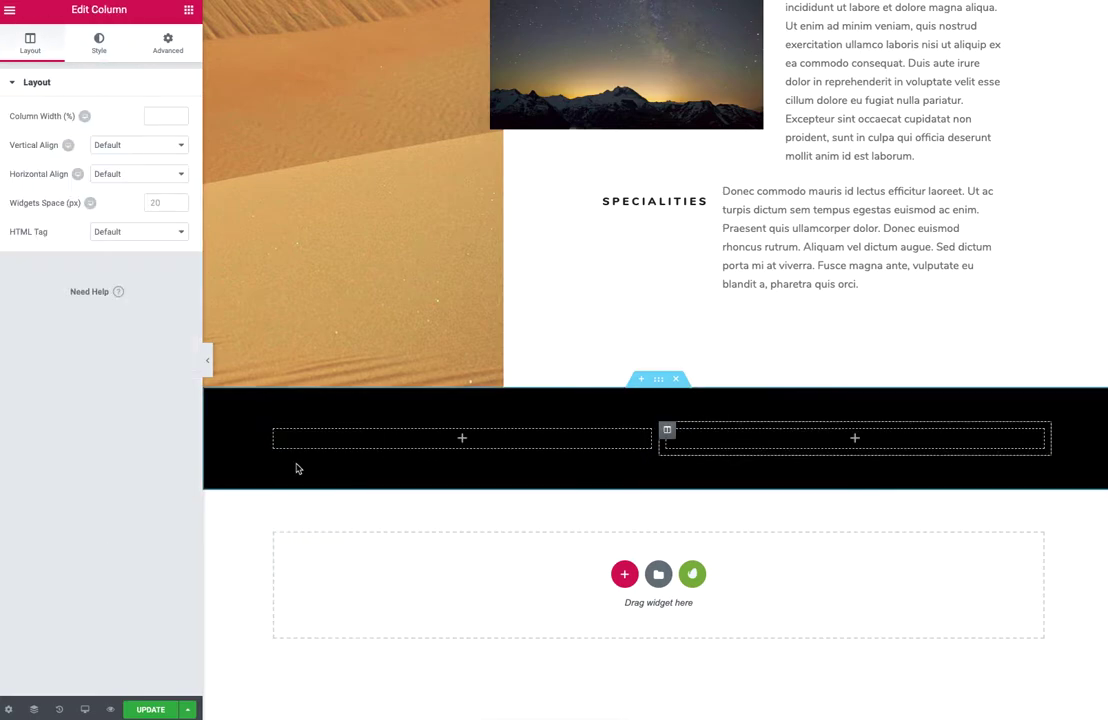
pyautogui.rightClick(667, 431)
pyautogui.click(708, 463)
# Step: Rename the black section to DEMO in the Navigator
pyautogui.rightClick(553, 521)
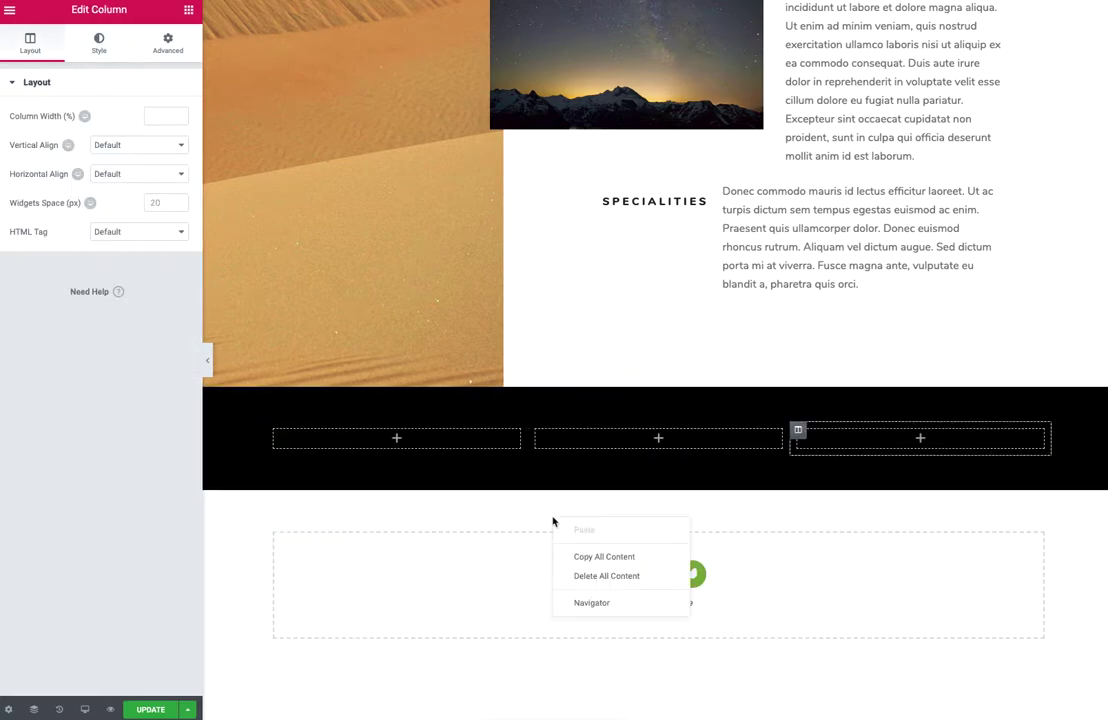
pyautogui.click(578, 604)
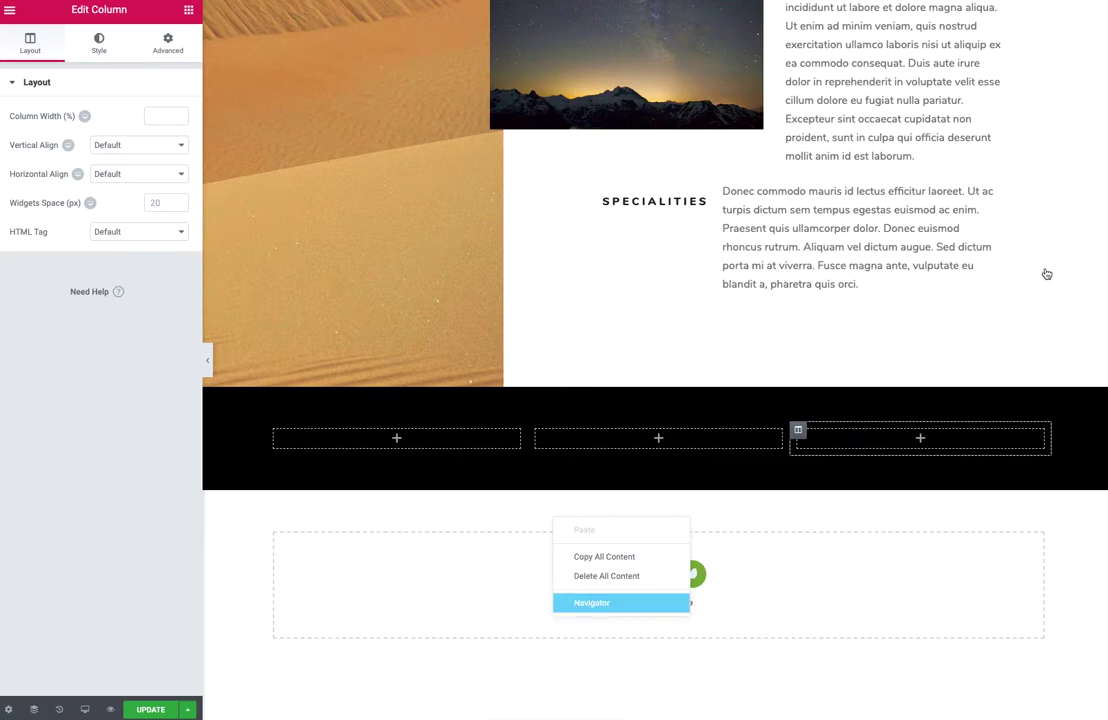
pyautogui.moveTo(1010, 184)
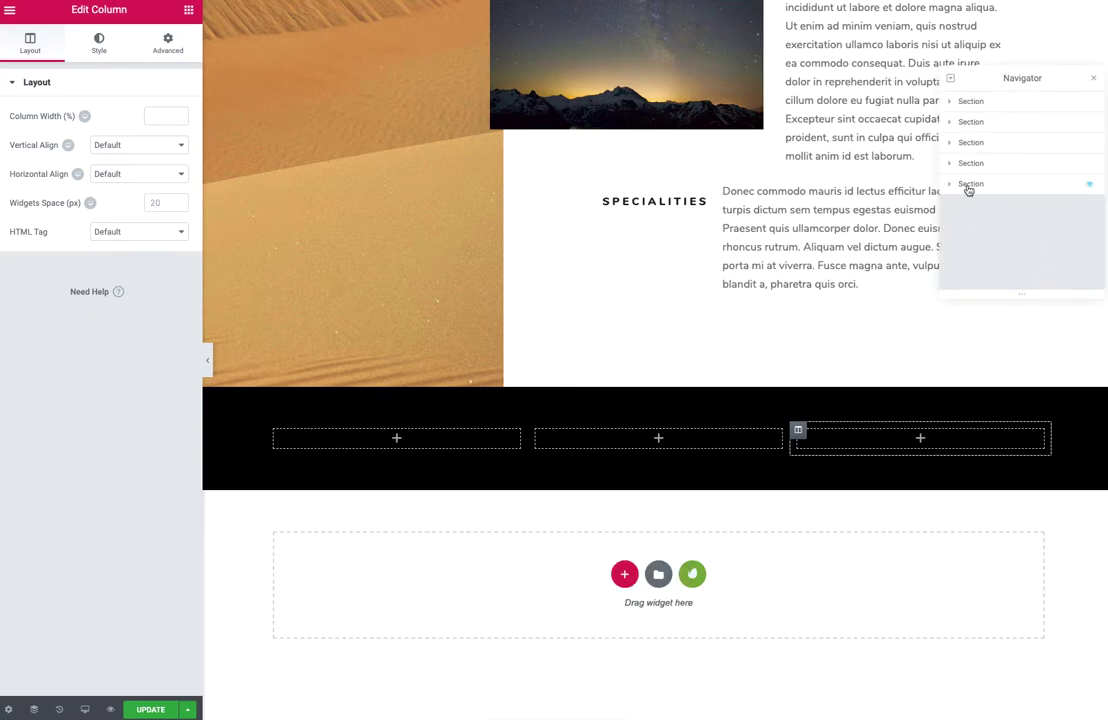
pyautogui.click(969, 186)
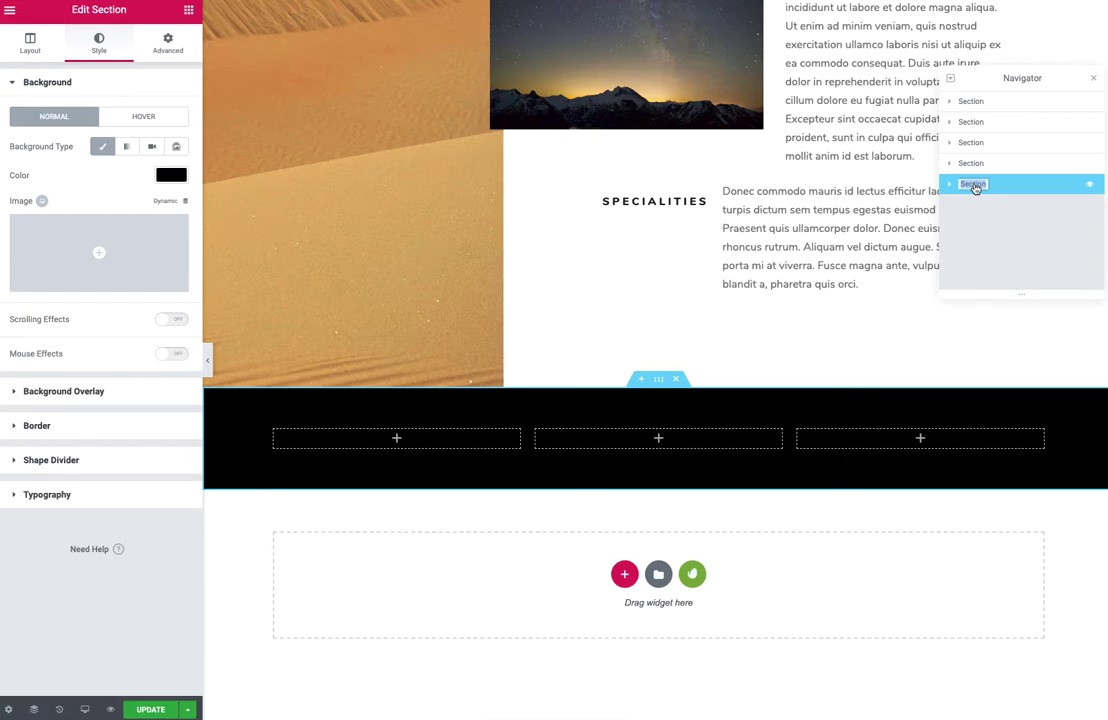
pyautogui.write('DEMO')
pyautogui.click(962, 186)
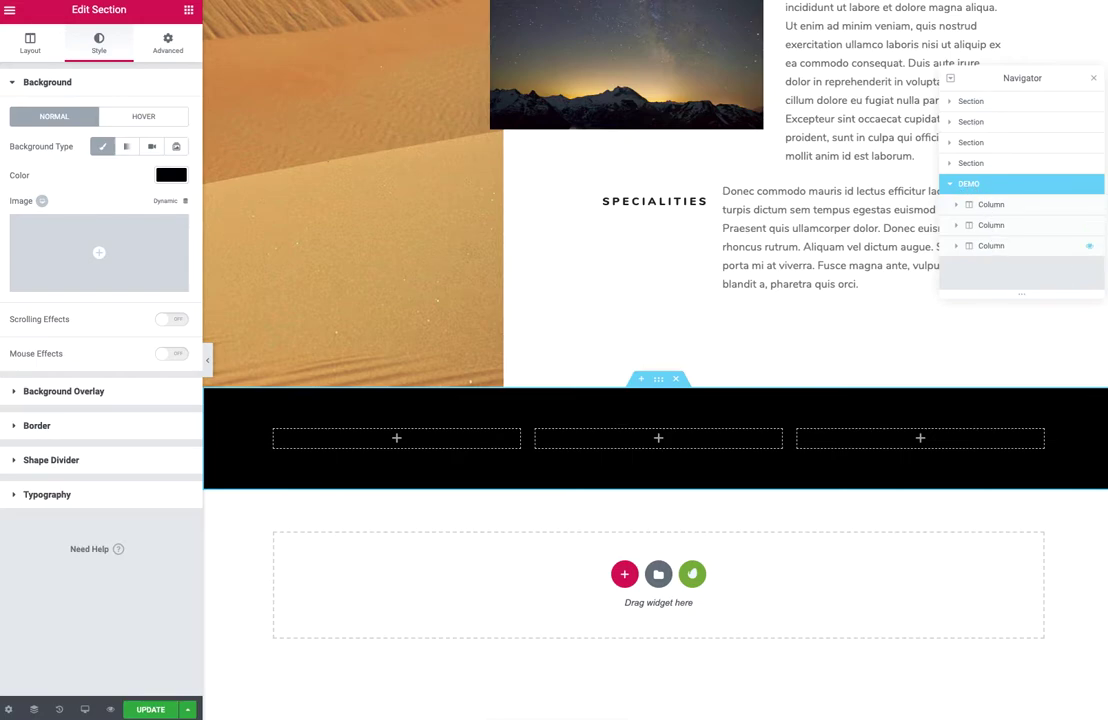
# Step: Delete DEMO's third column, leaving two empty columns
pyautogui.click(1040, 248)
pyautogui.rightClick(1024, 251)
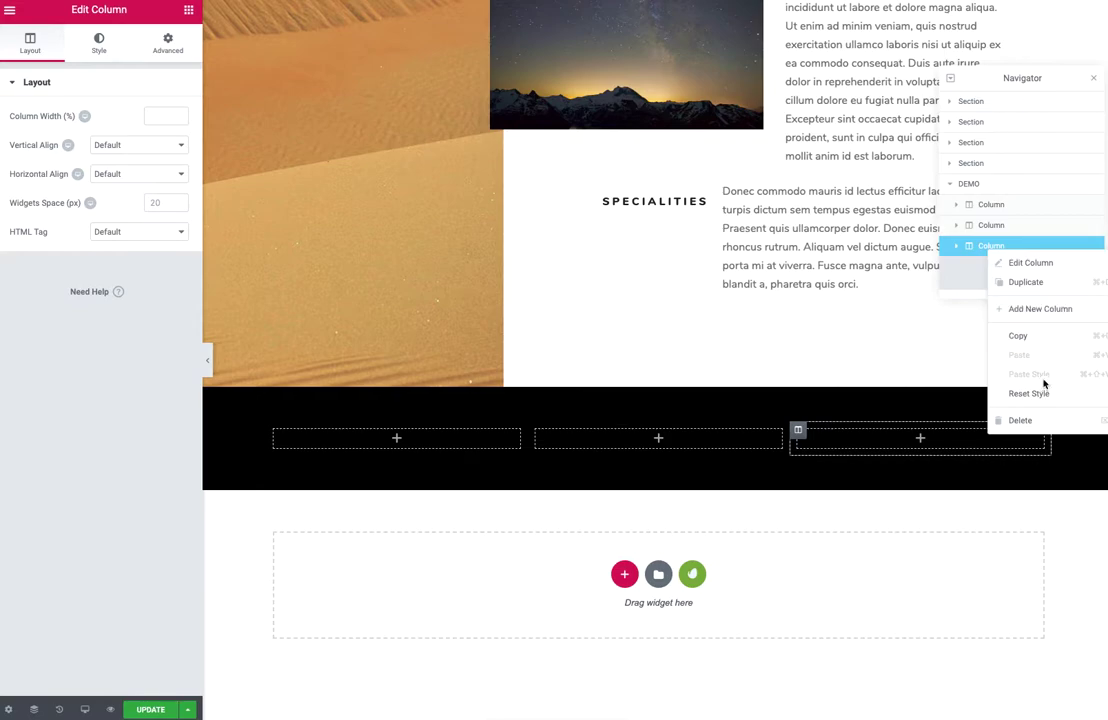
pyautogui.click(1030, 421)
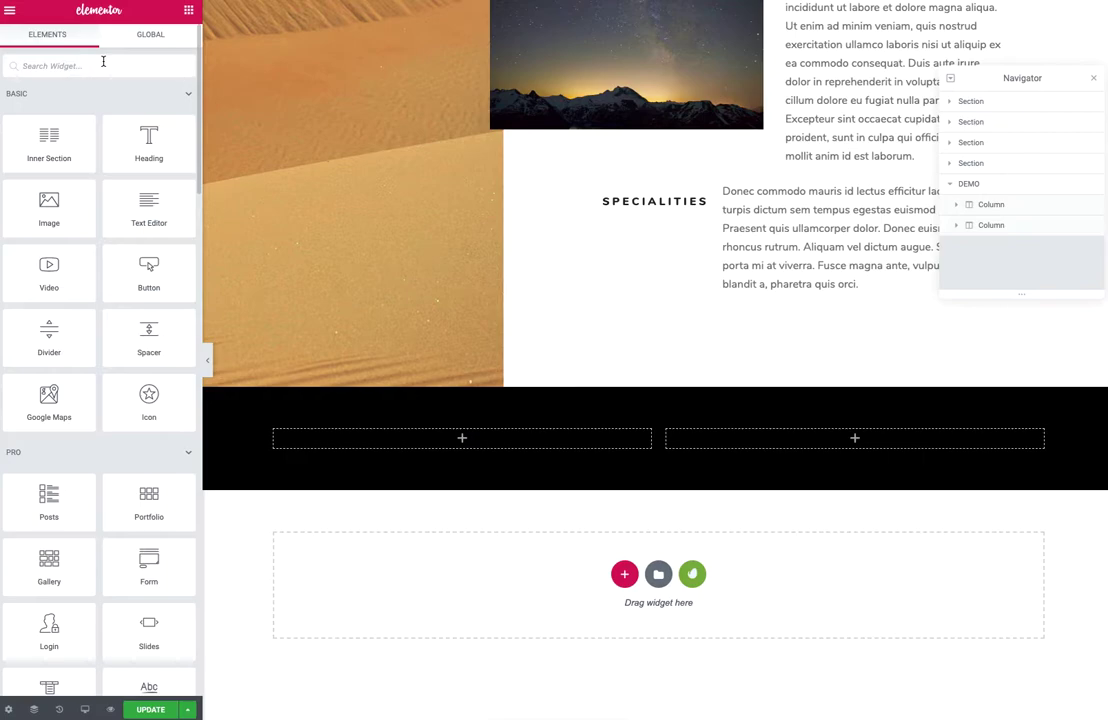
# Step: Put an image in DEMO's left column, and a heading plus Text Editor paragraph in the right
pyautogui.write('image')
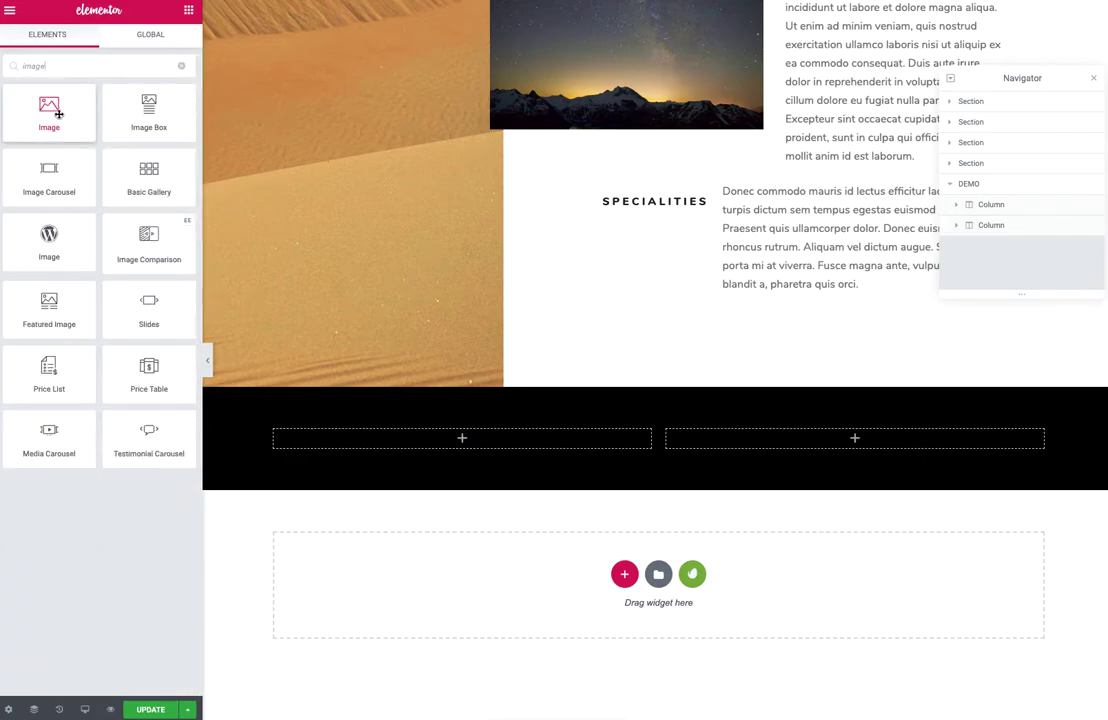
pyautogui.moveTo(49, 108); pyautogui.dragTo(473, 449)
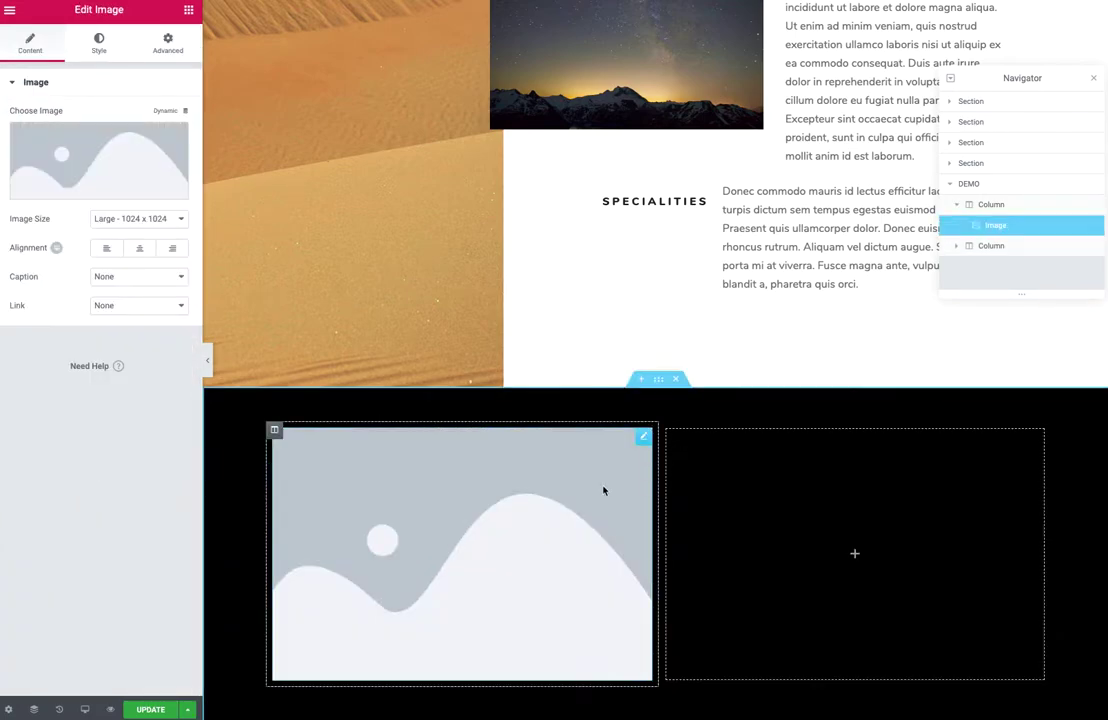
pyautogui.click(189, 12)
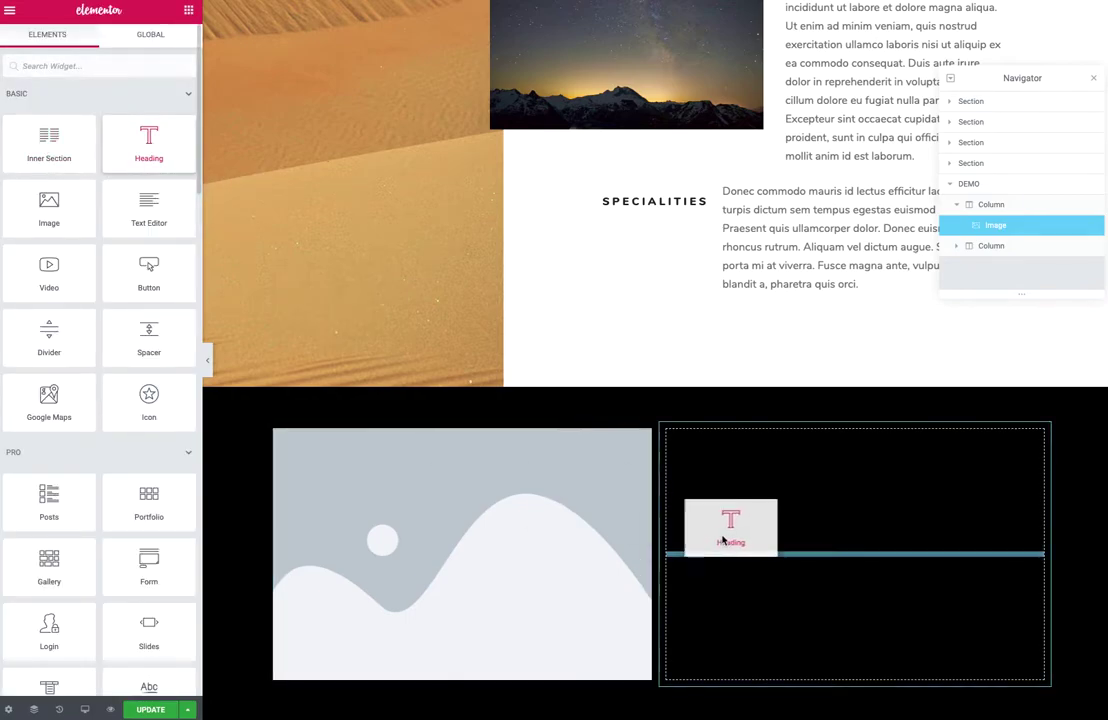
pyautogui.moveTo(149, 143); pyautogui.dragTo(735, 520)
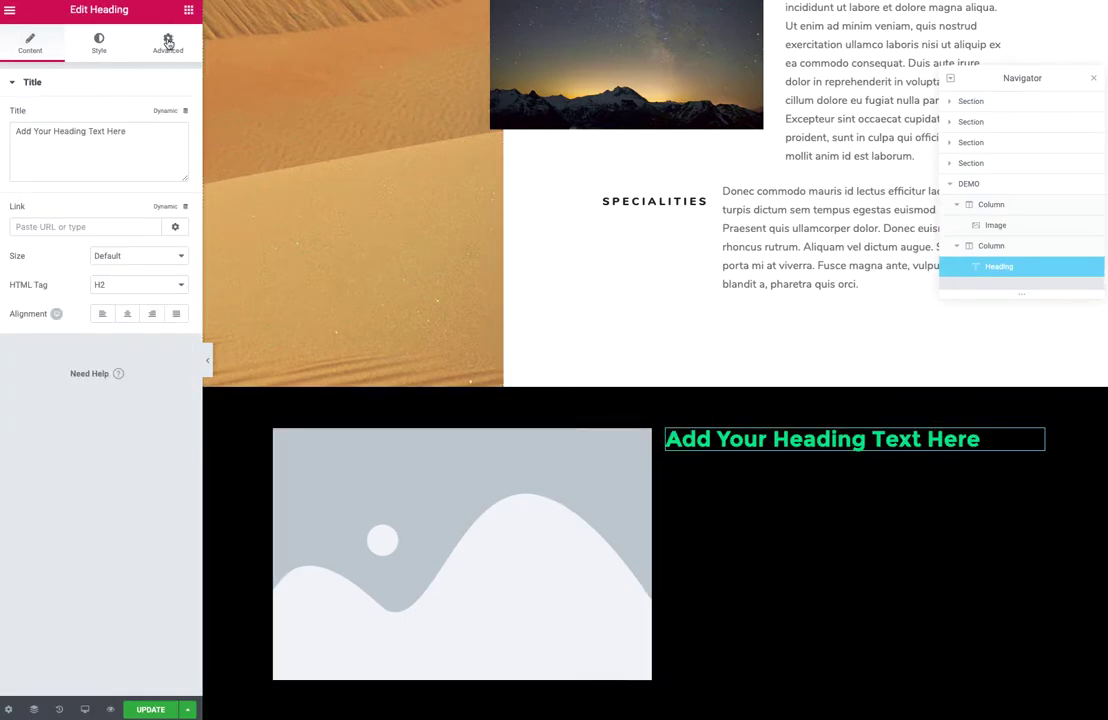
pyautogui.click(188, 12)
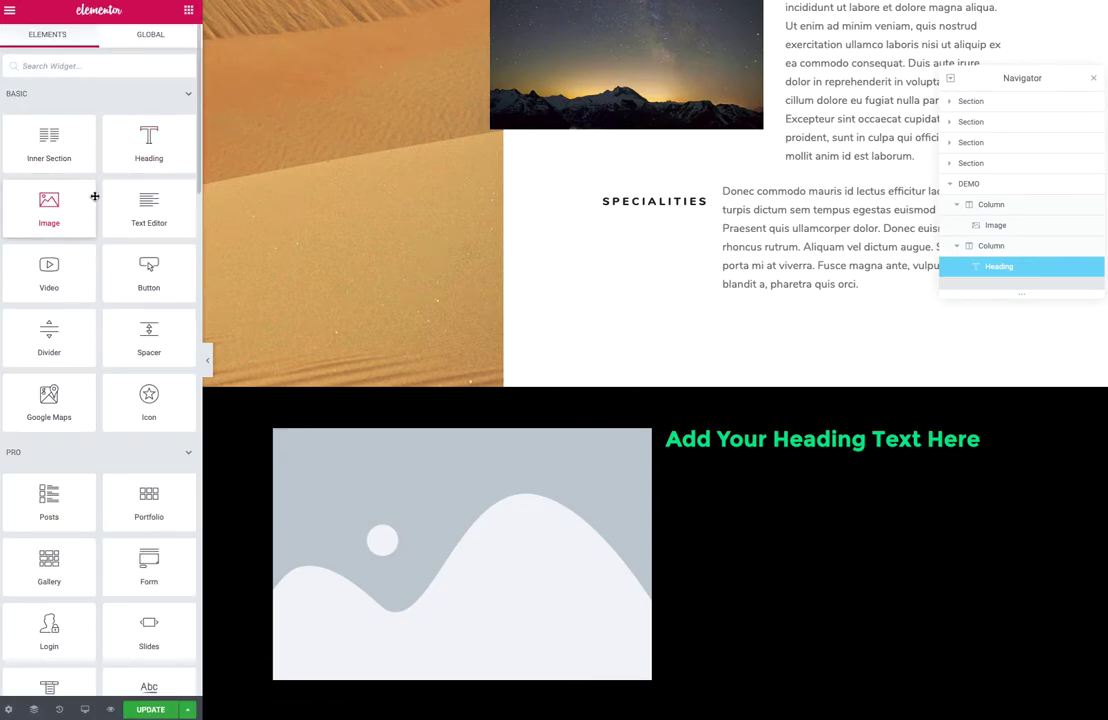
pyautogui.moveTo(131, 208)
pyautogui.mouseDown()
pyautogui.moveTo(787, 498)
pyautogui.moveTo(796, 450)
pyautogui.mouseUp()
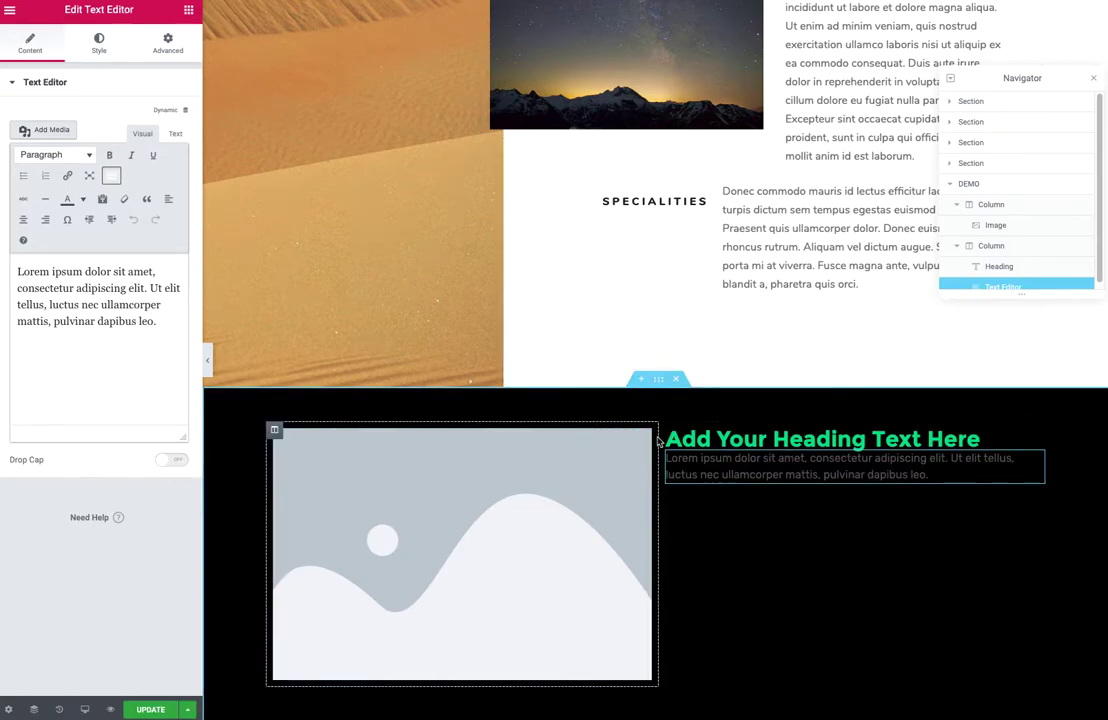
# Step: Set the black section's vertical alignment to Middle
pyautogui.click(658, 381)
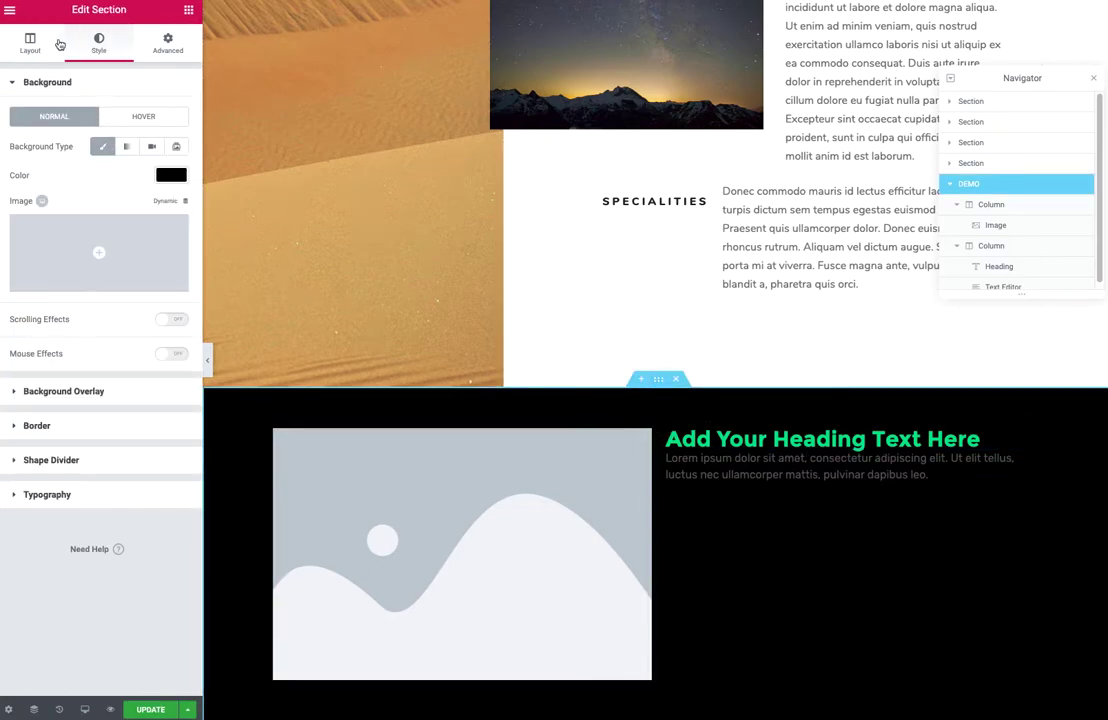
pyautogui.click(40, 42)
pyautogui.click(110, 283)
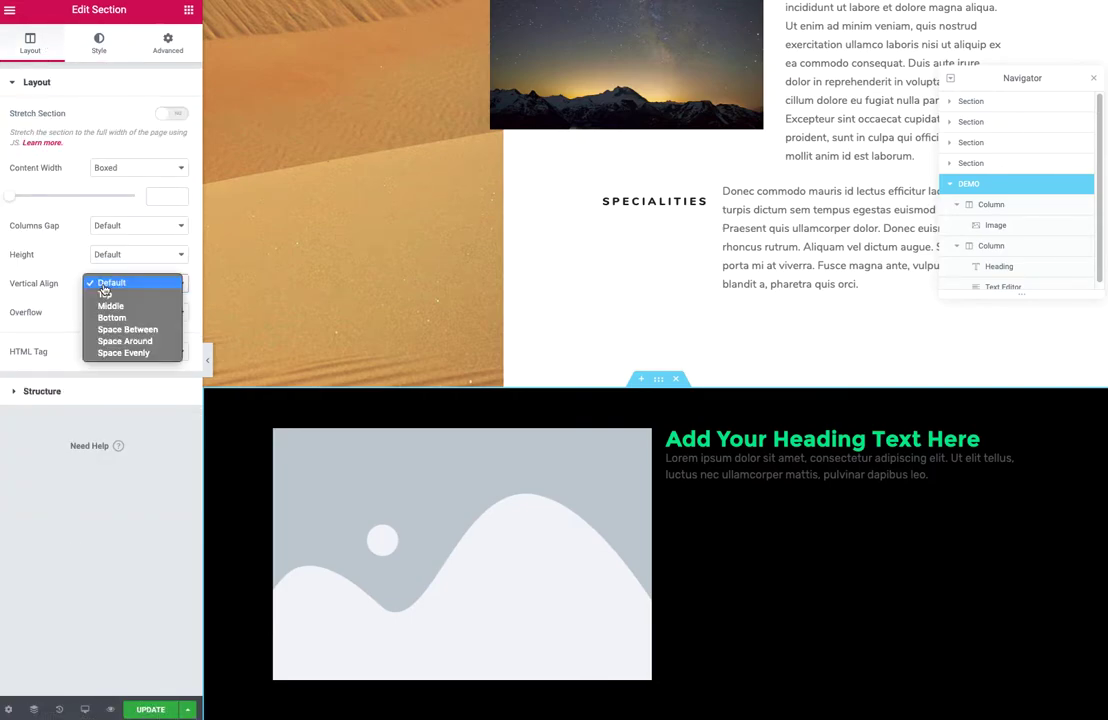
pyautogui.click(120, 305)
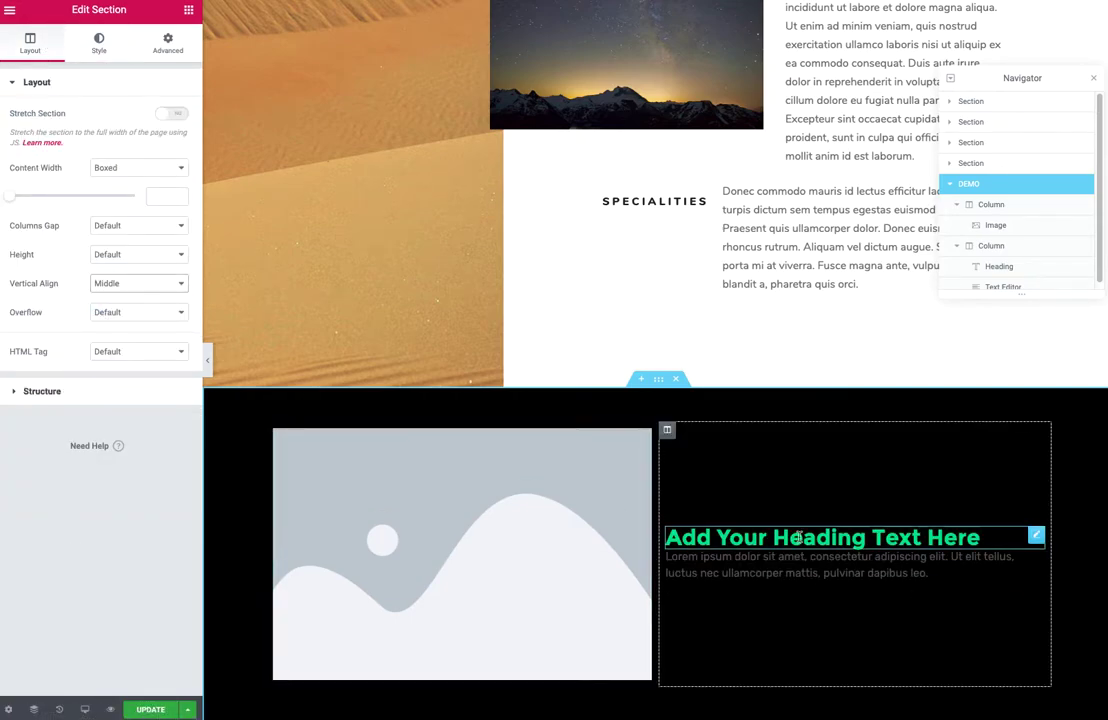
# Step: Give the right column 40 px padding
pyautogui.click(668, 432)
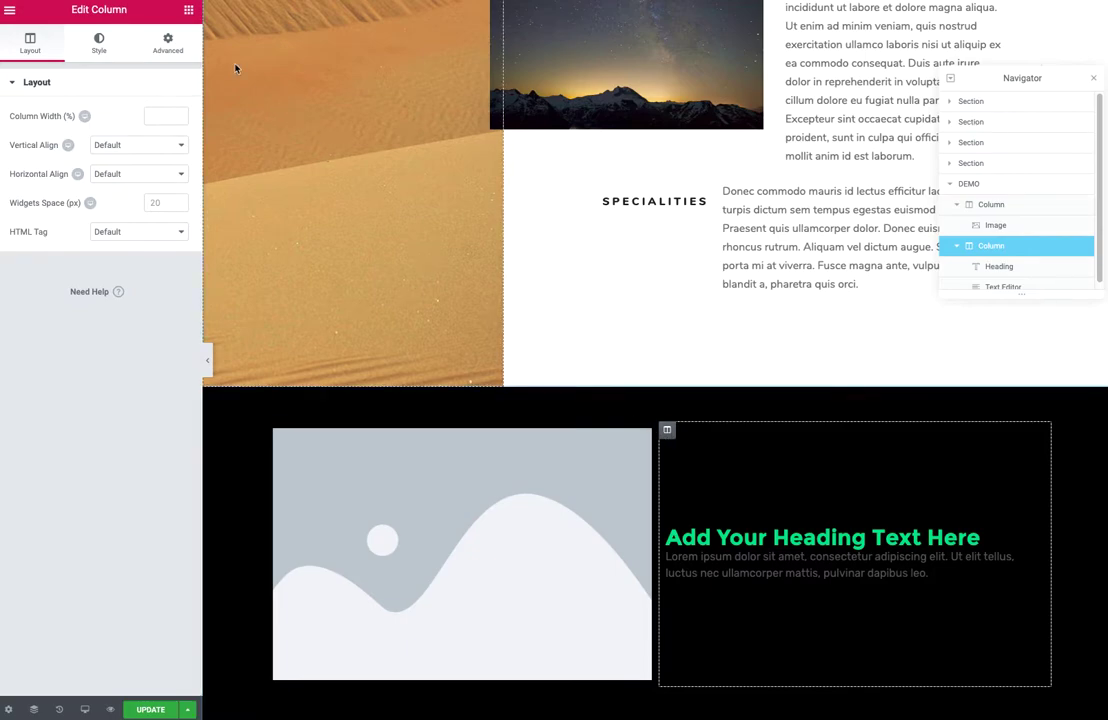
pyautogui.click(168, 45)
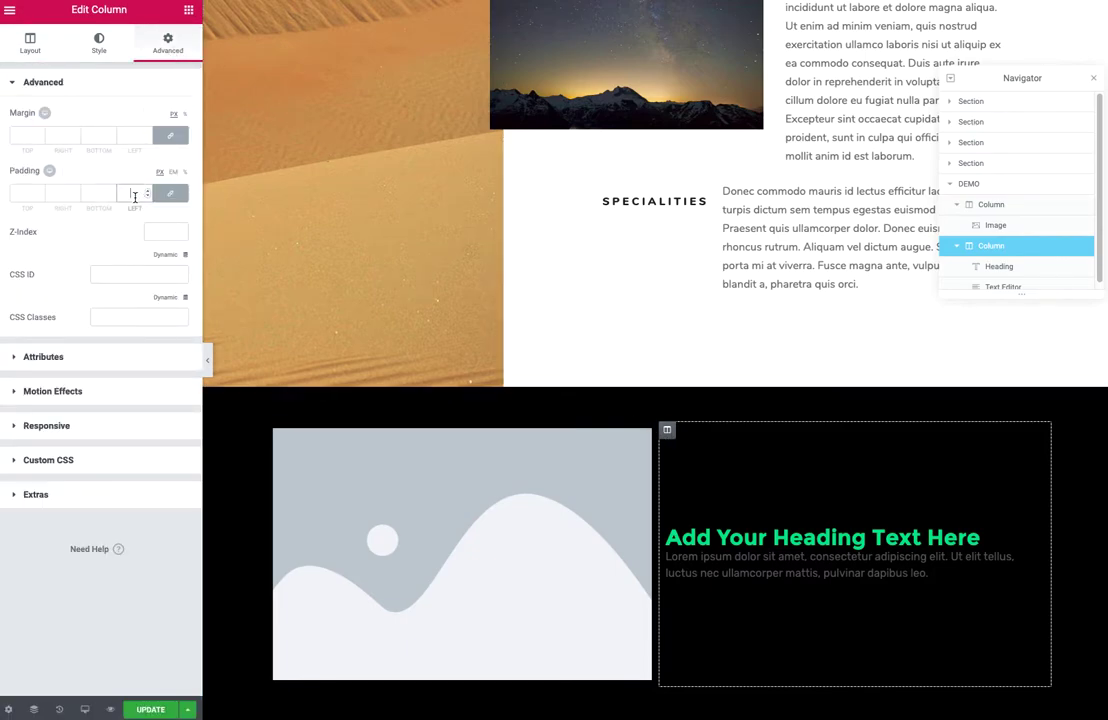
pyautogui.write('40')
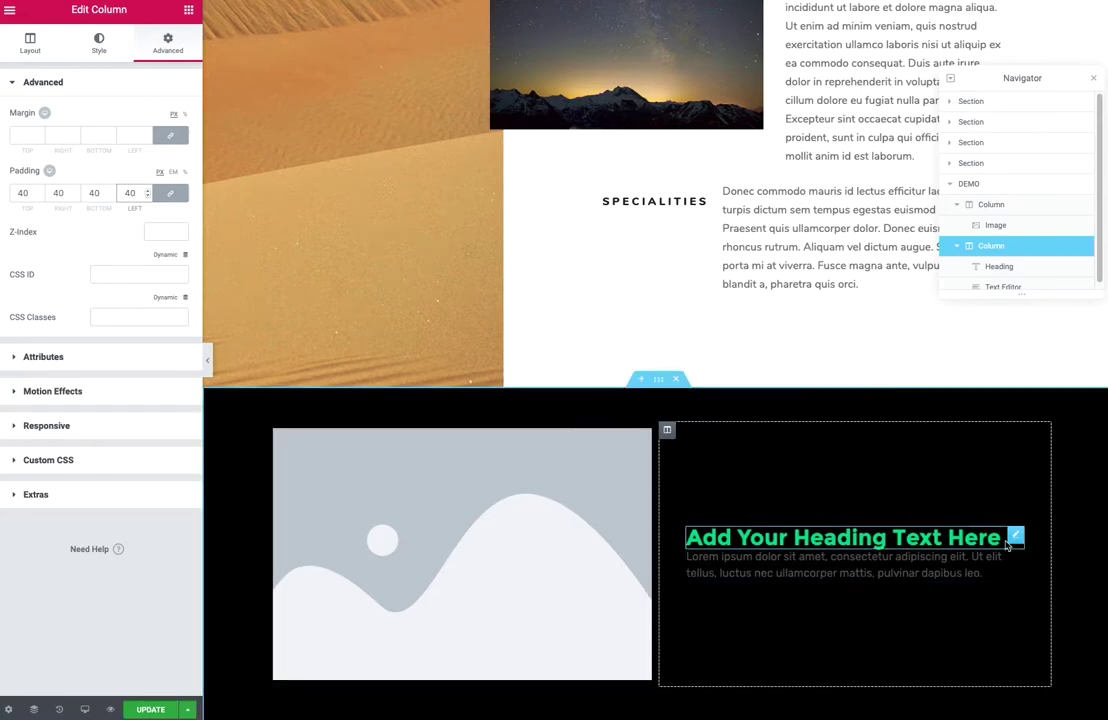
# Step: Set the paragraph text colour to near-white #eeeeee
pyautogui.click(840, 565)
pyautogui.click(83, 46)
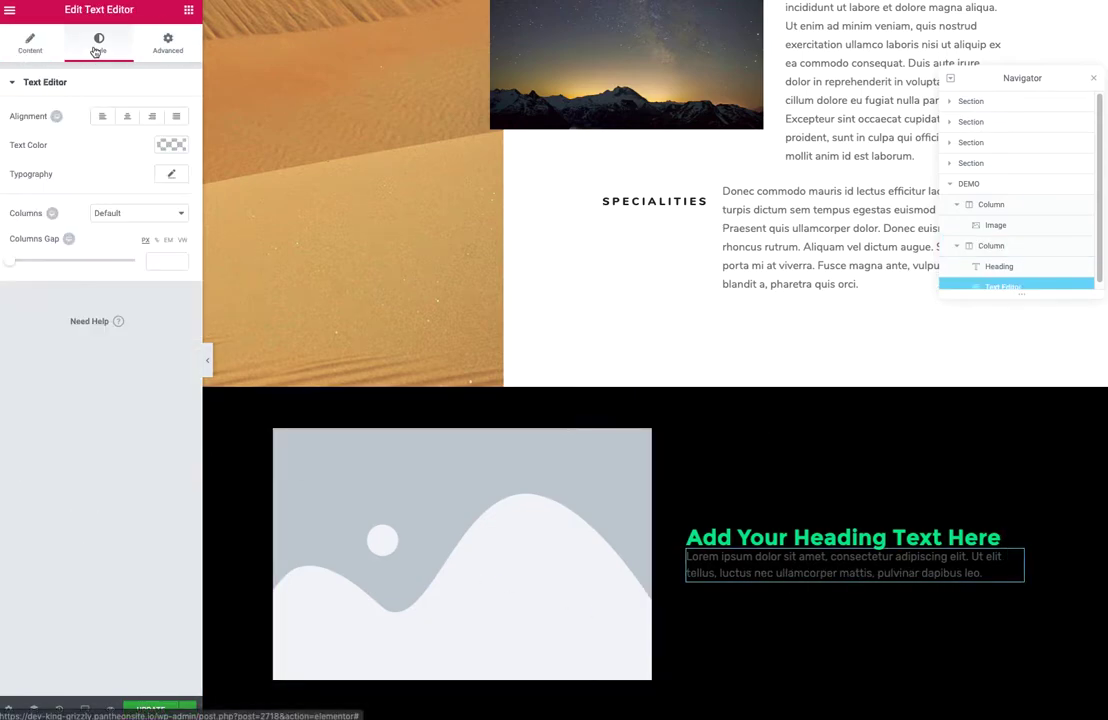
pyautogui.click(172, 146)
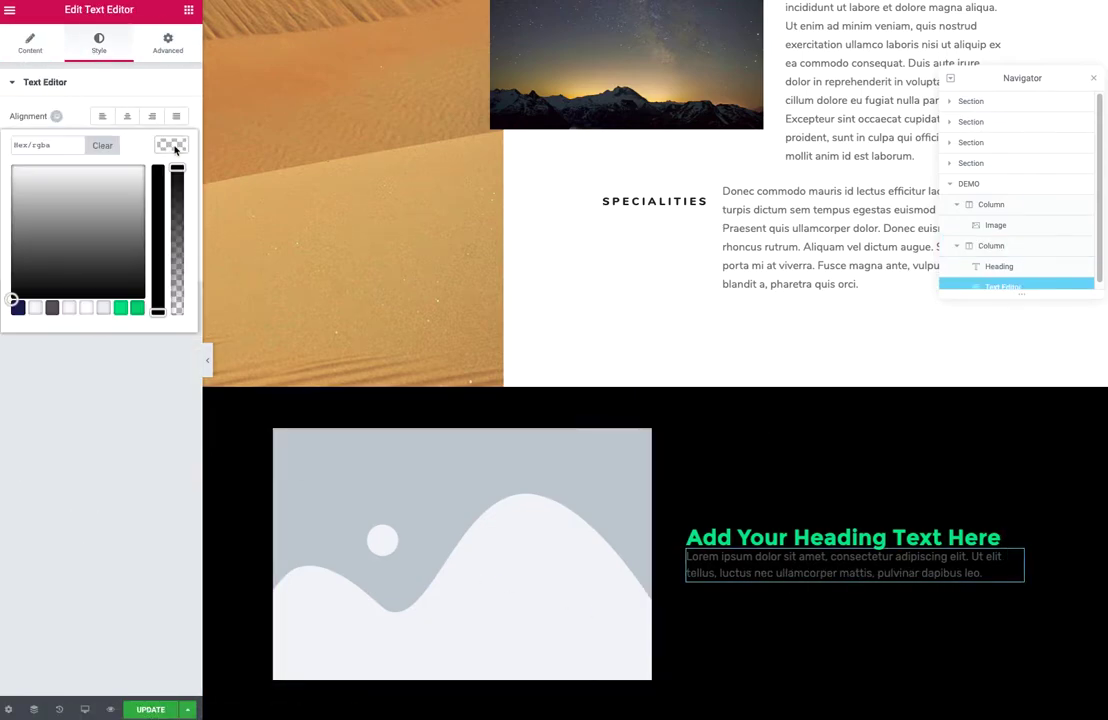
pyautogui.click(87, 307)
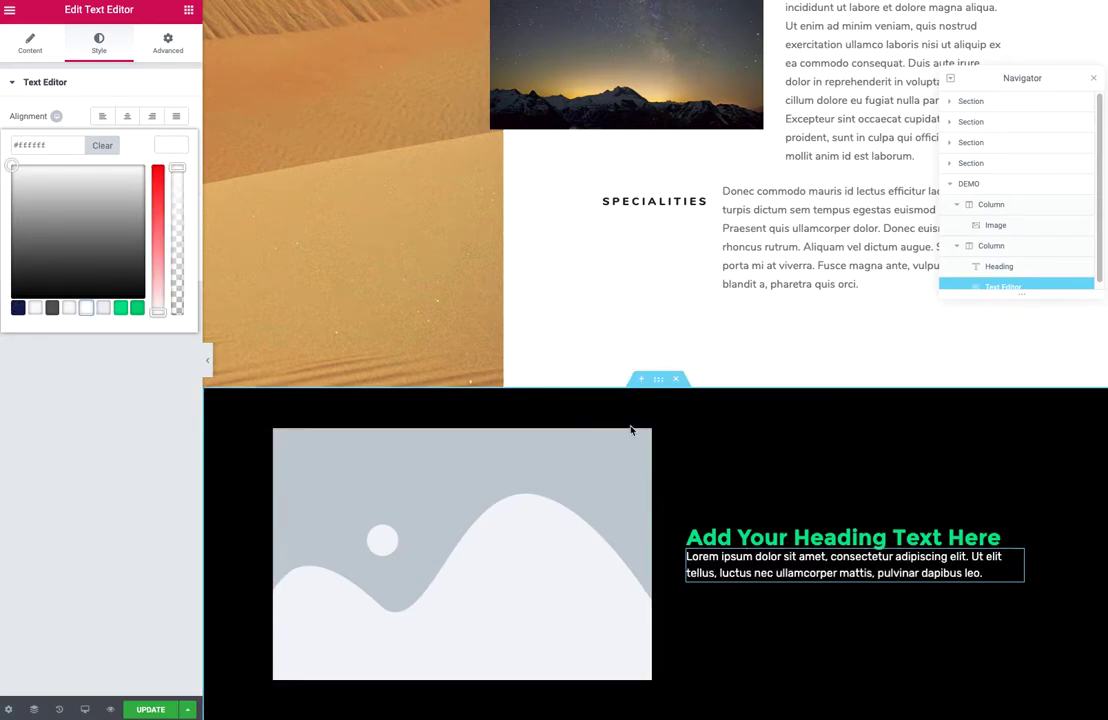
pyautogui.scroll(-1, 677, 468)
pyautogui.scroll(-1, 678, 468)
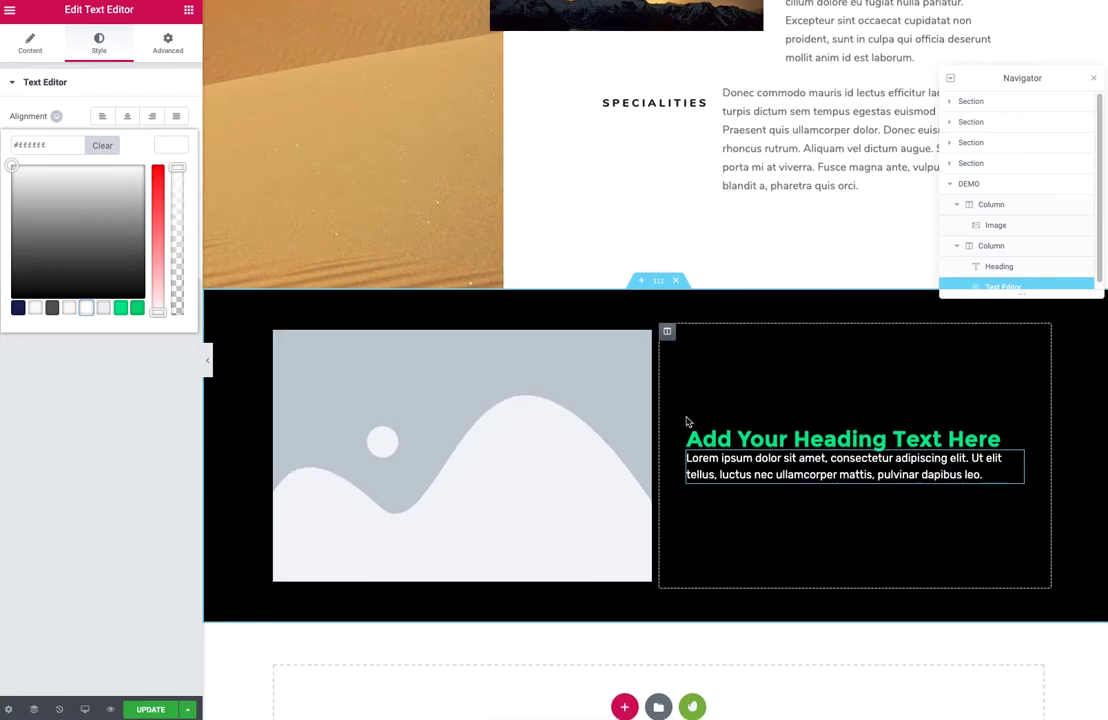
pyautogui.scroll(1, 686, 425)
# Step: Close the colour picker and the Navigator panel
pyautogui.scroll(3, 686, 425)
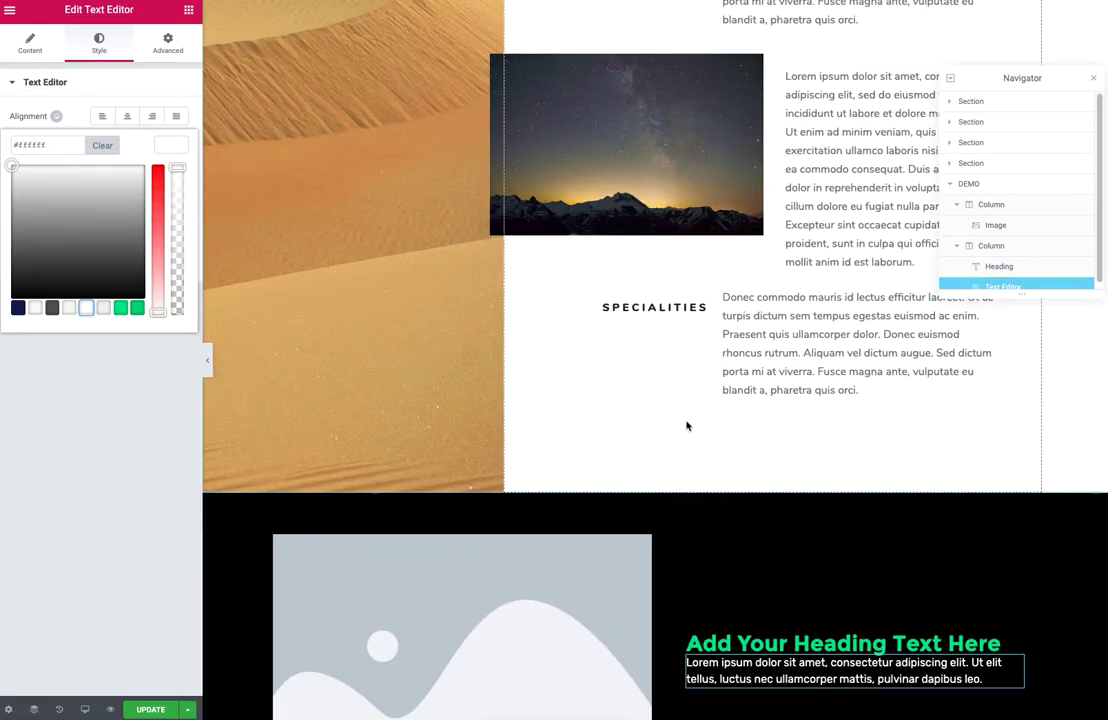
pyautogui.scroll(1, 686, 425)
pyautogui.scroll(1, 686, 425)
pyautogui.scroll(5, 686, 425)
pyautogui.scroll(-1, 686, 425)
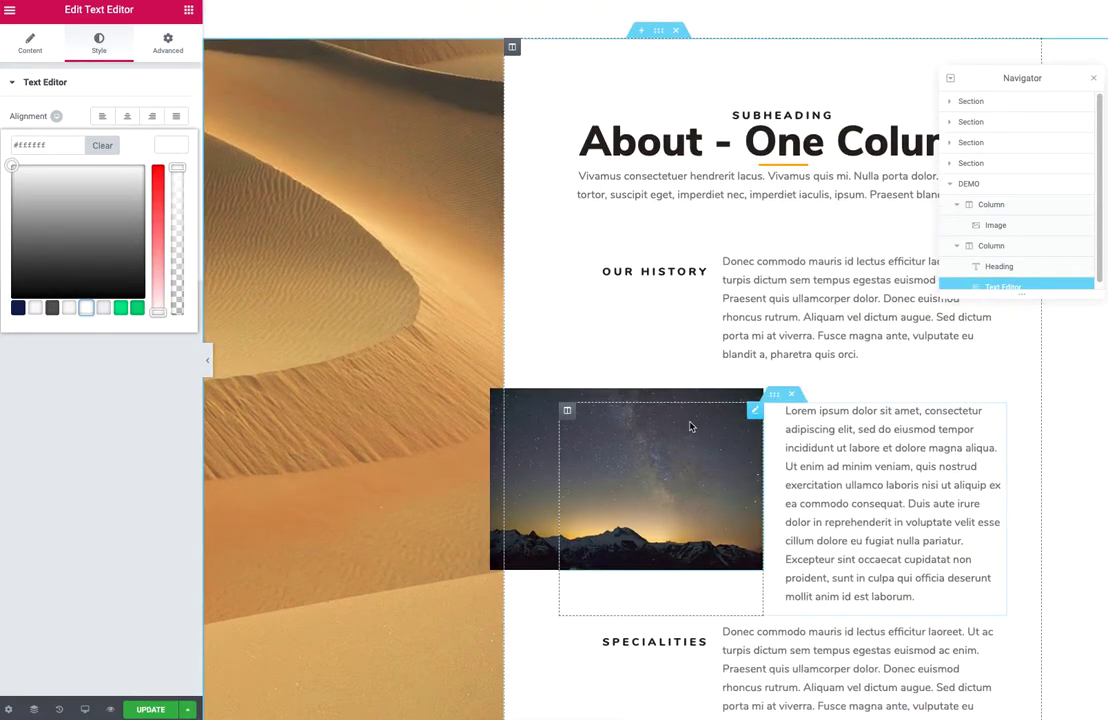
pyautogui.scroll(1, 686, 425)
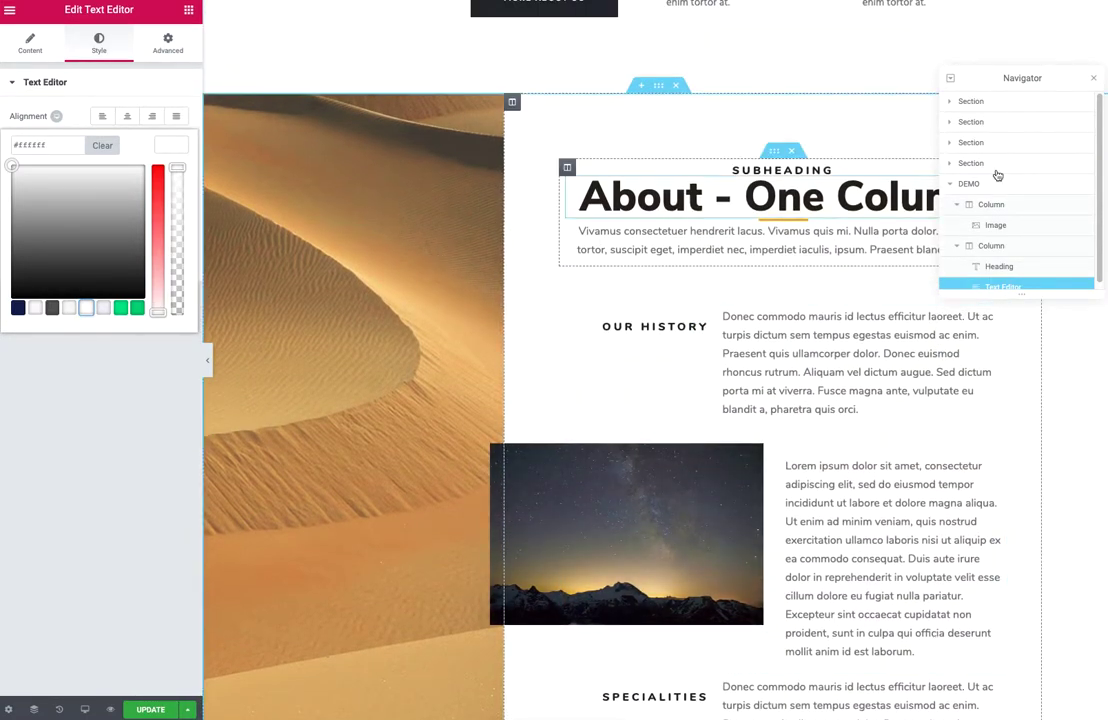
pyautogui.hotkey('ctrl', 'i')
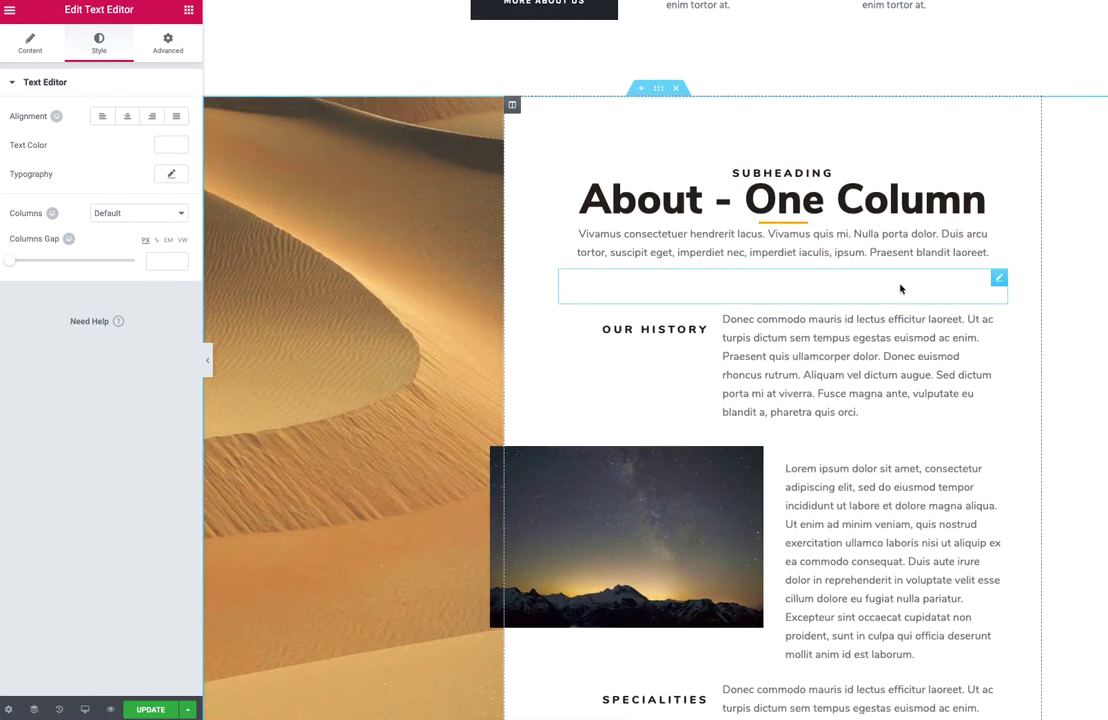
# Step: Inspect the Featured List inner section's options, then return to DEMO
pyautogui.scroll(5, 910, 285)
pyautogui.scroll(2, 922, 273)
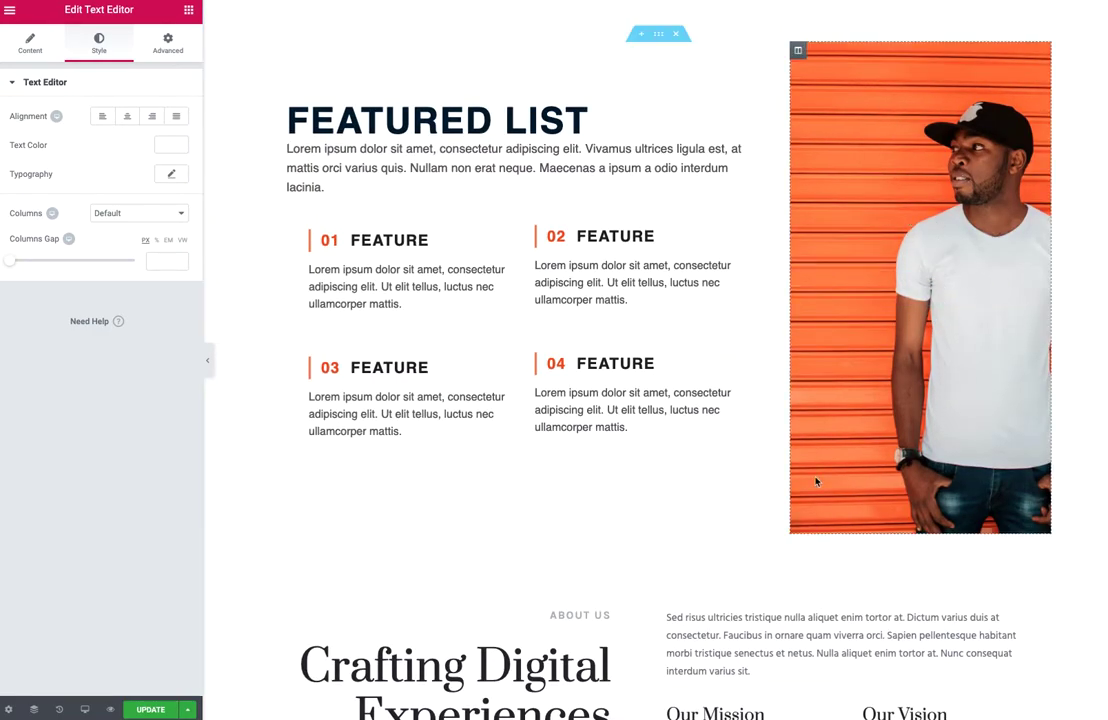
pyautogui.rightClick(519, 333)
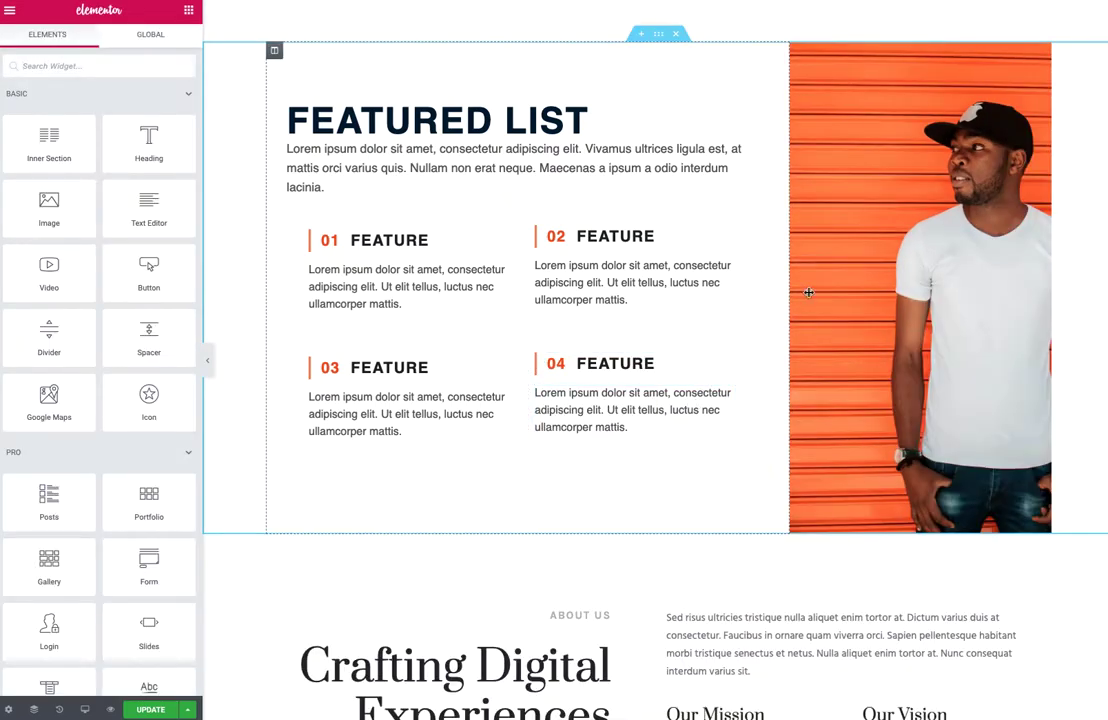
pyautogui.scroll(-3, 808, 292)
pyautogui.scroll(-3, 821, 279)
pyautogui.scroll(-5, 821, 279)
# Step: Drop a two-column Inner Section below the paragraph in DEMO's right column
pyautogui.scroll(-3, 820, 272)
pyautogui.moveTo(843, 364)
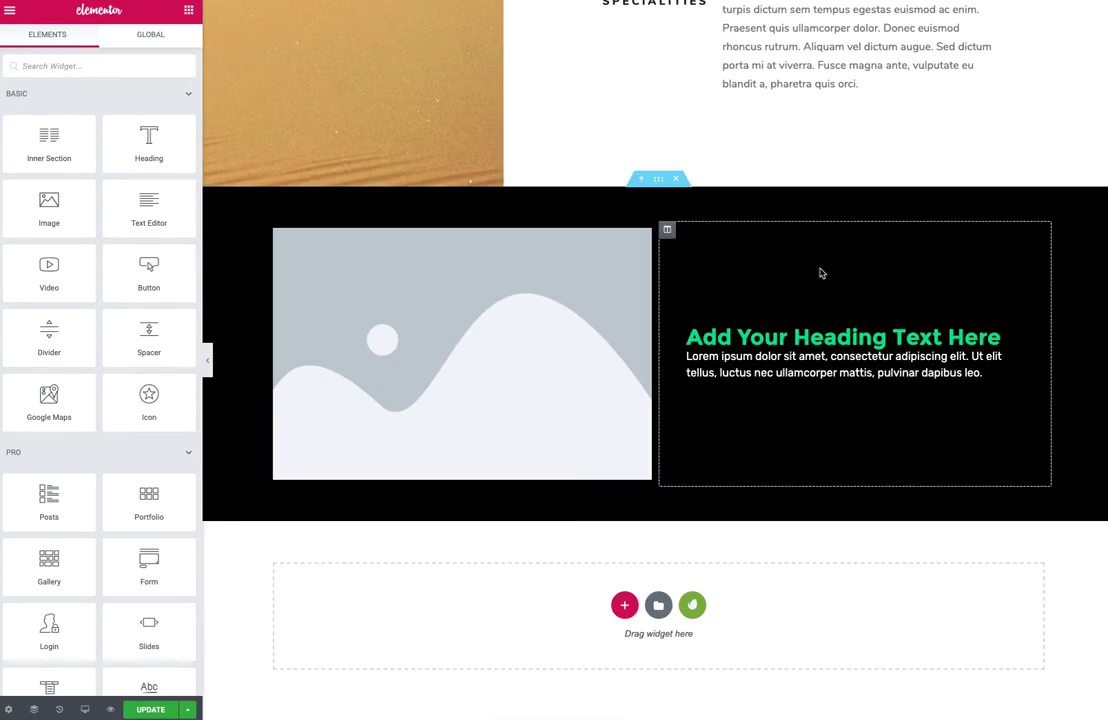
pyautogui.scroll(-1, 820, 272)
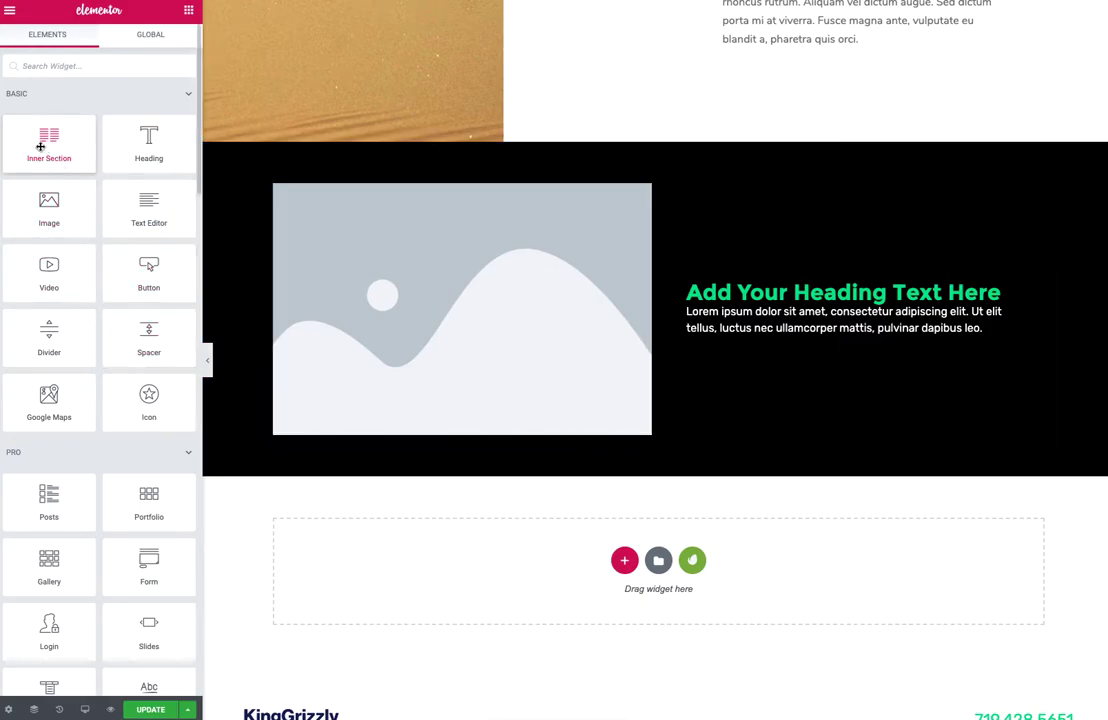
pyautogui.moveTo(46, 140); pyautogui.dragTo(770, 324)
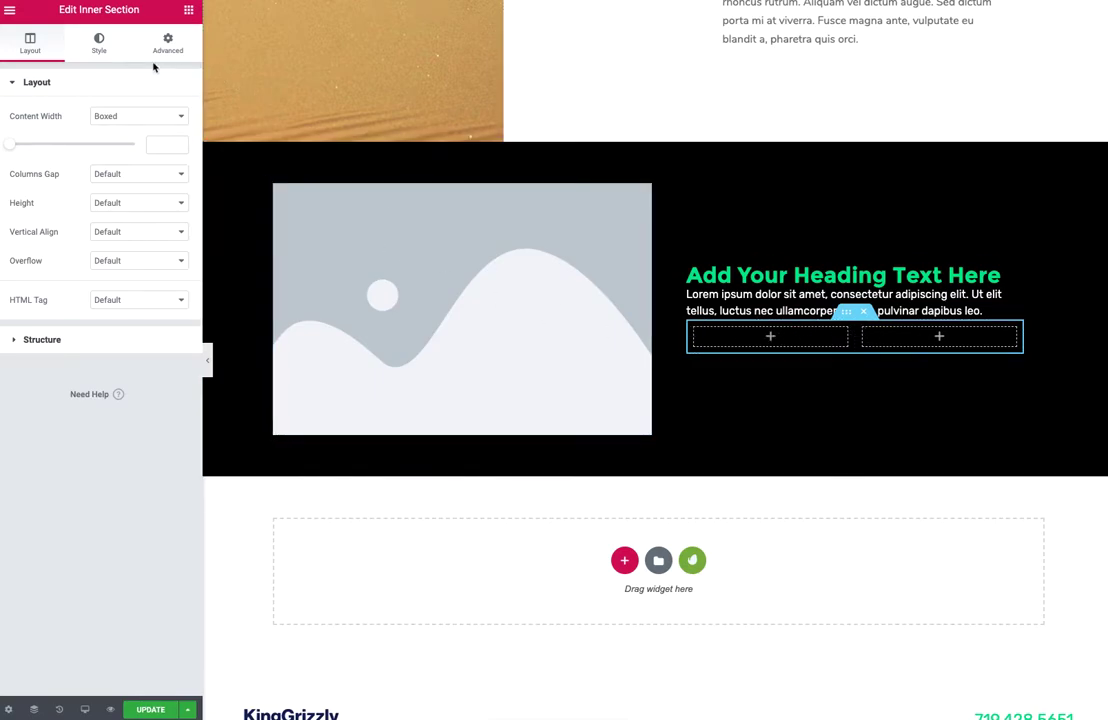
pyautogui.click(187, 10)
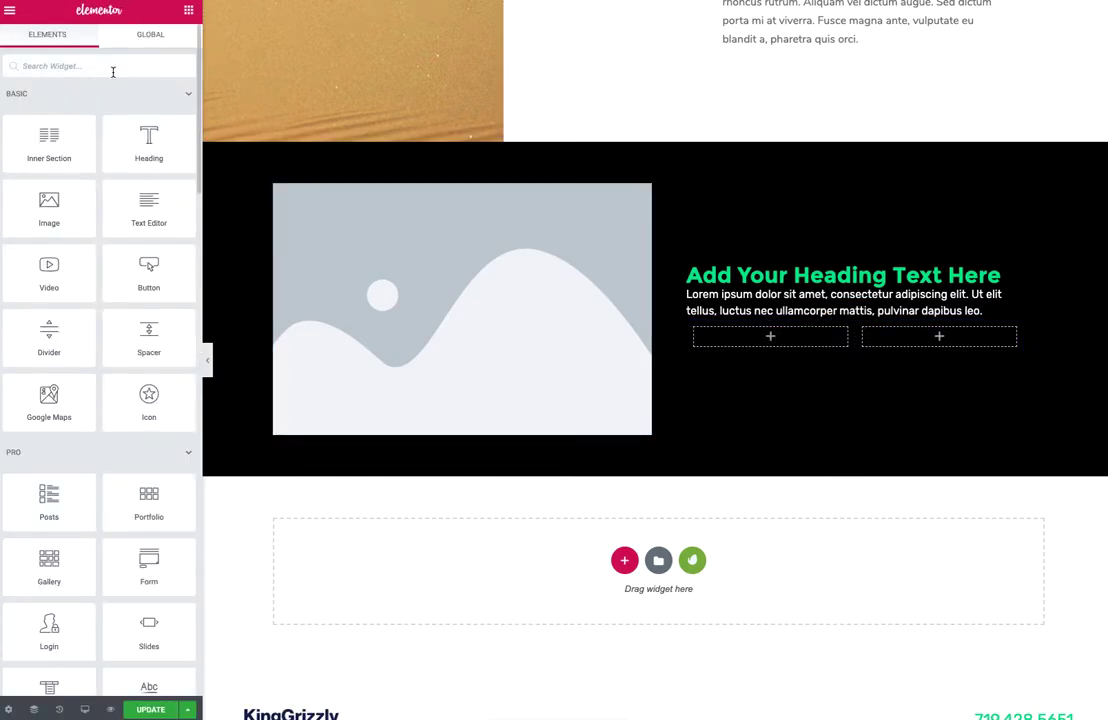
# Step: Place a star Icon and a Text Editor in the inner columns, narrowing the icon column to about 23%
pyautogui.write('icon')
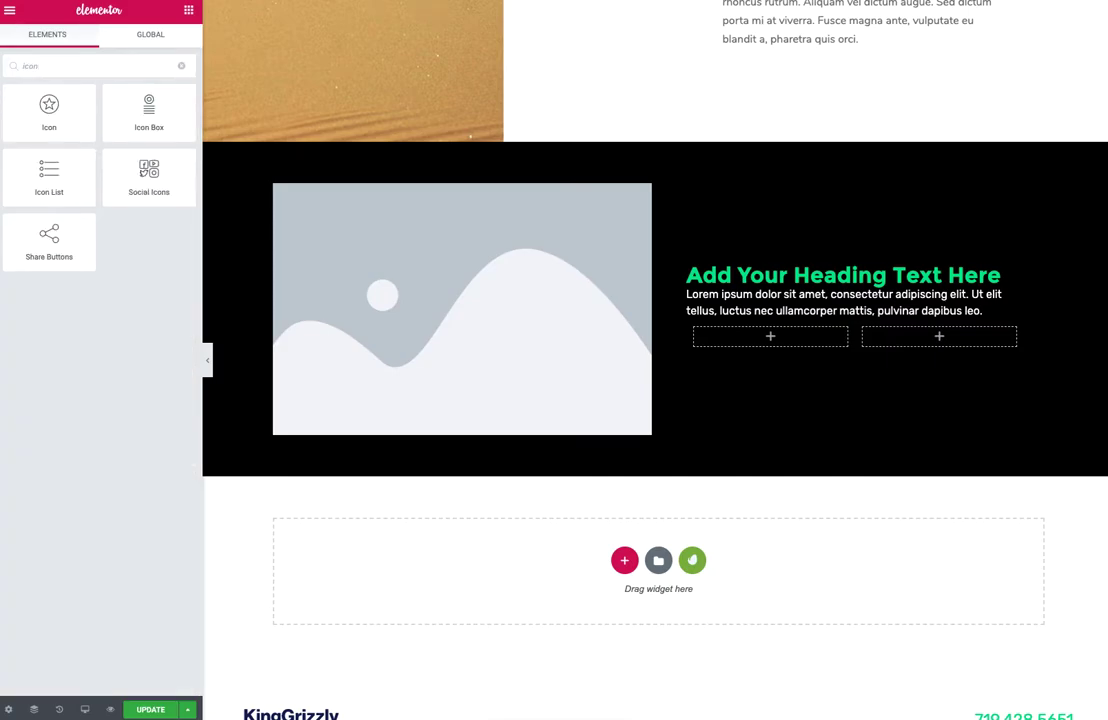
pyautogui.moveTo(49, 108); pyautogui.dragTo(782, 348)
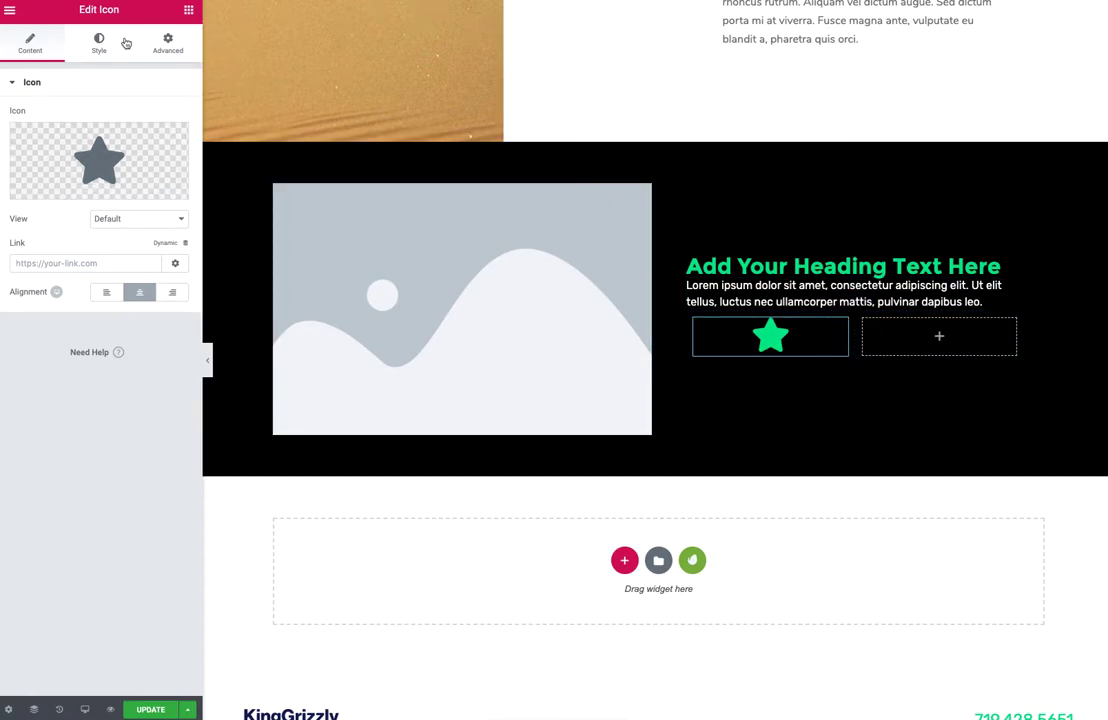
pyautogui.click(186, 12)
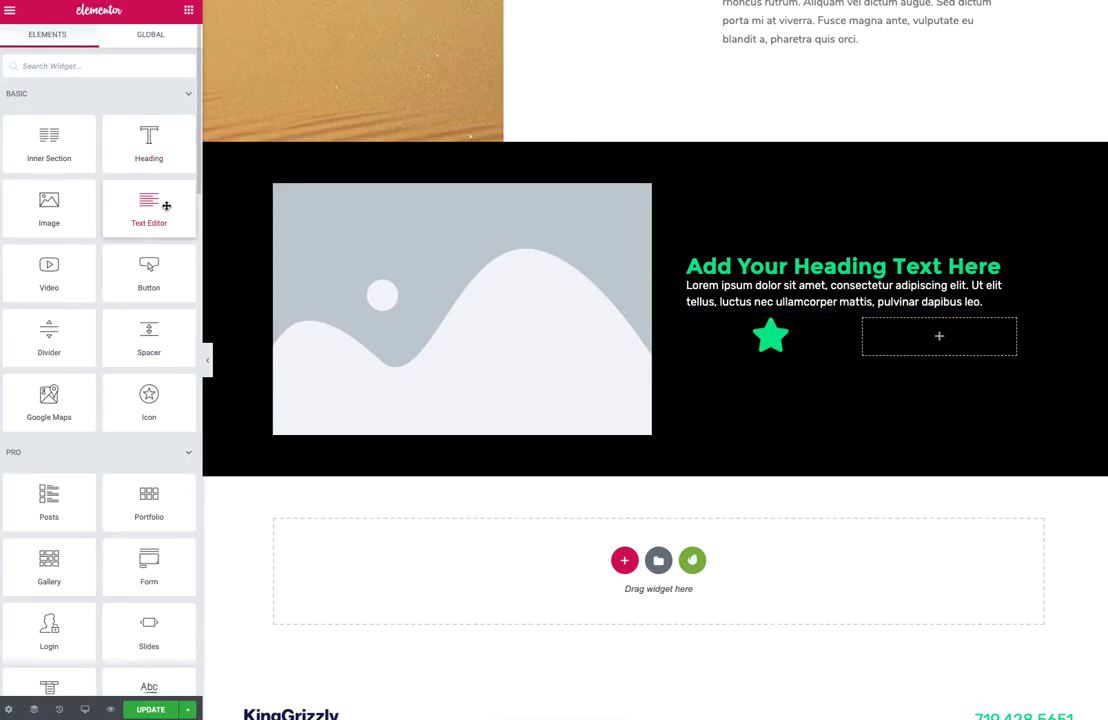
pyautogui.moveTo(165, 205)
pyautogui.mouseDown()
pyautogui.moveTo(900, 330)
pyautogui.moveTo(778, 337)
pyautogui.mouseUp()
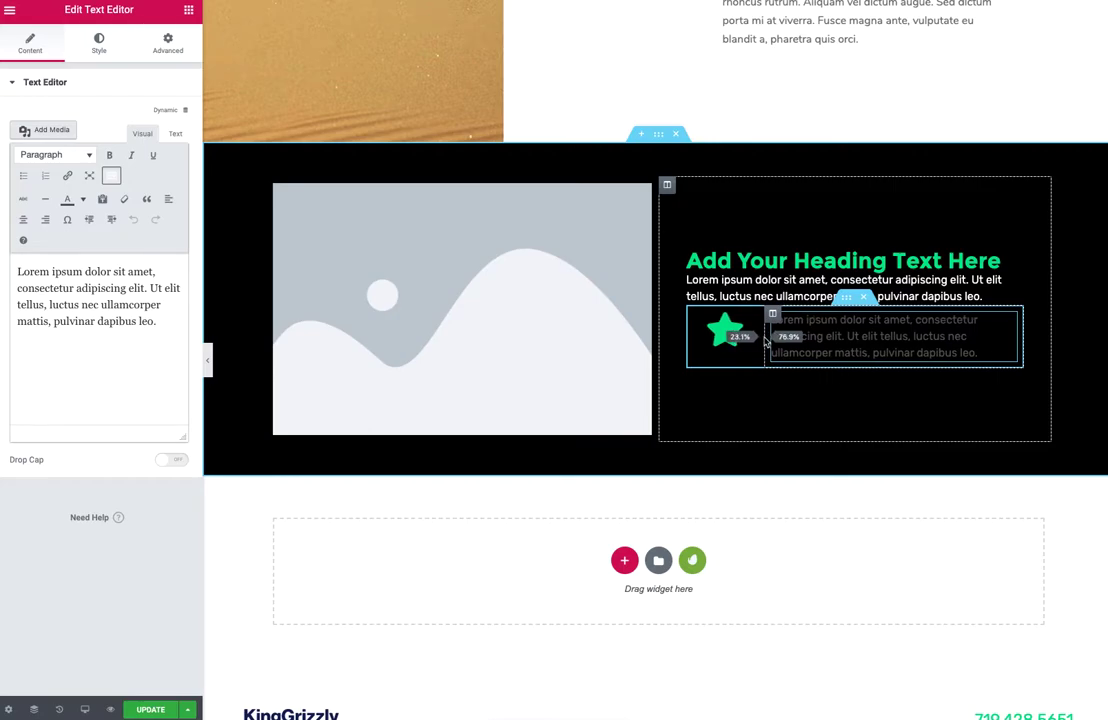
pyautogui.moveTo(778, 337); pyautogui.dragTo(770, 337)
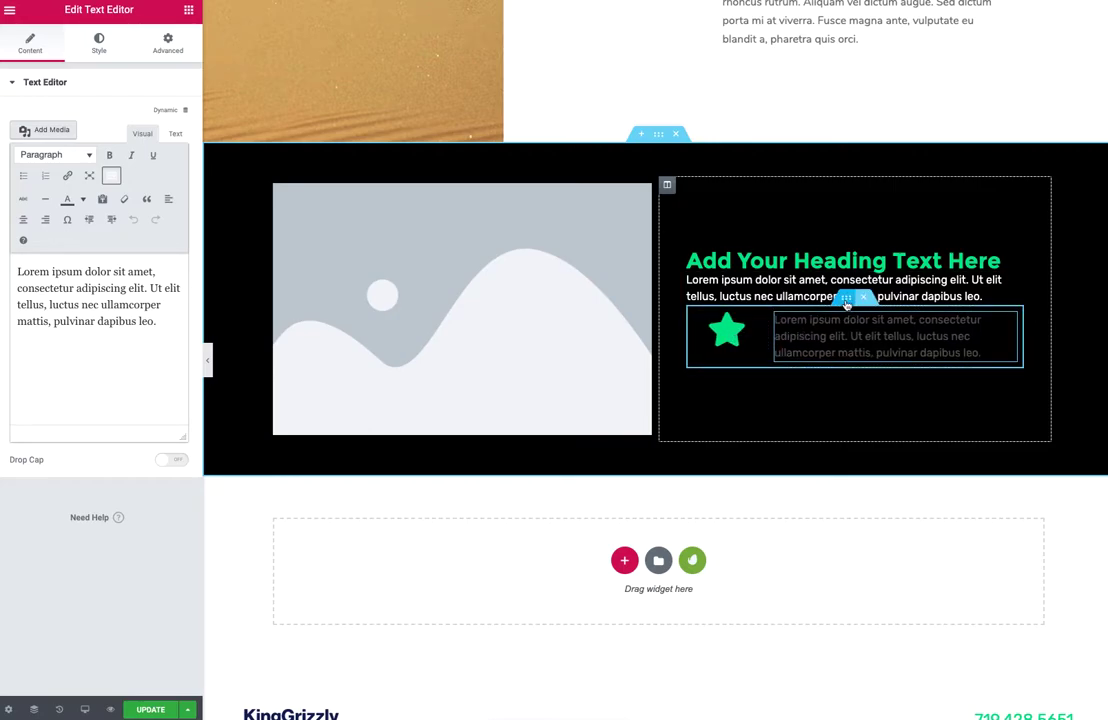
# Step: Give the inner section an unlinked 20 px top margin
pyautogui.click(846, 297)
pyautogui.click(169, 55)
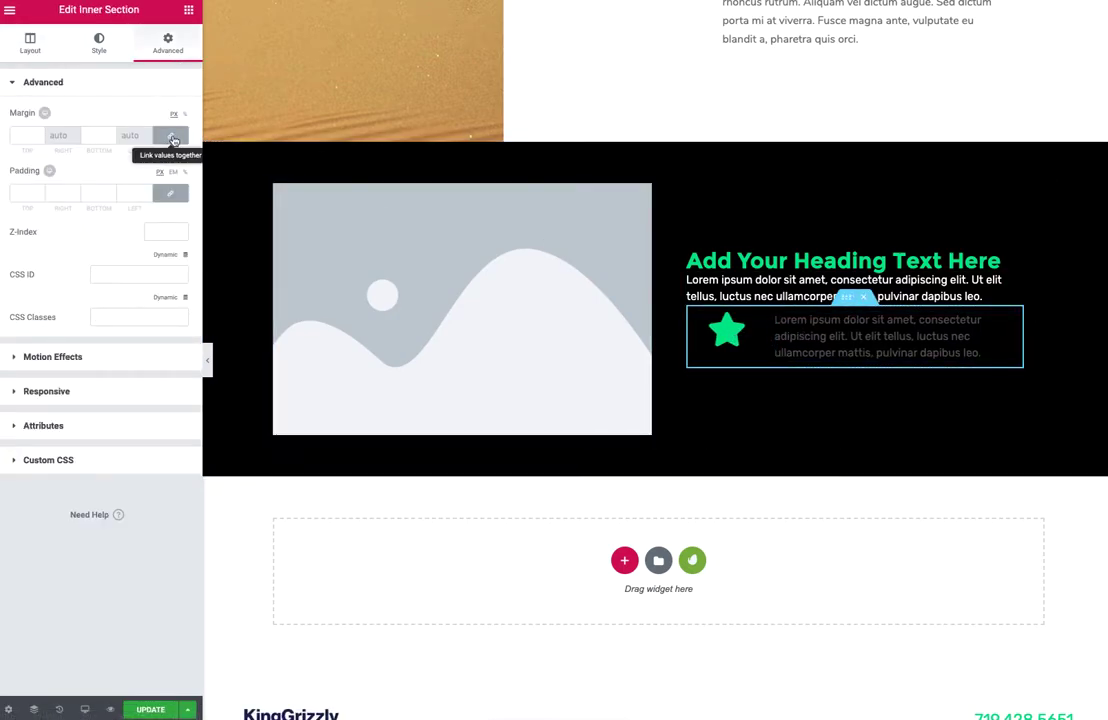
pyautogui.click(170, 135)
pyautogui.click(22, 135)
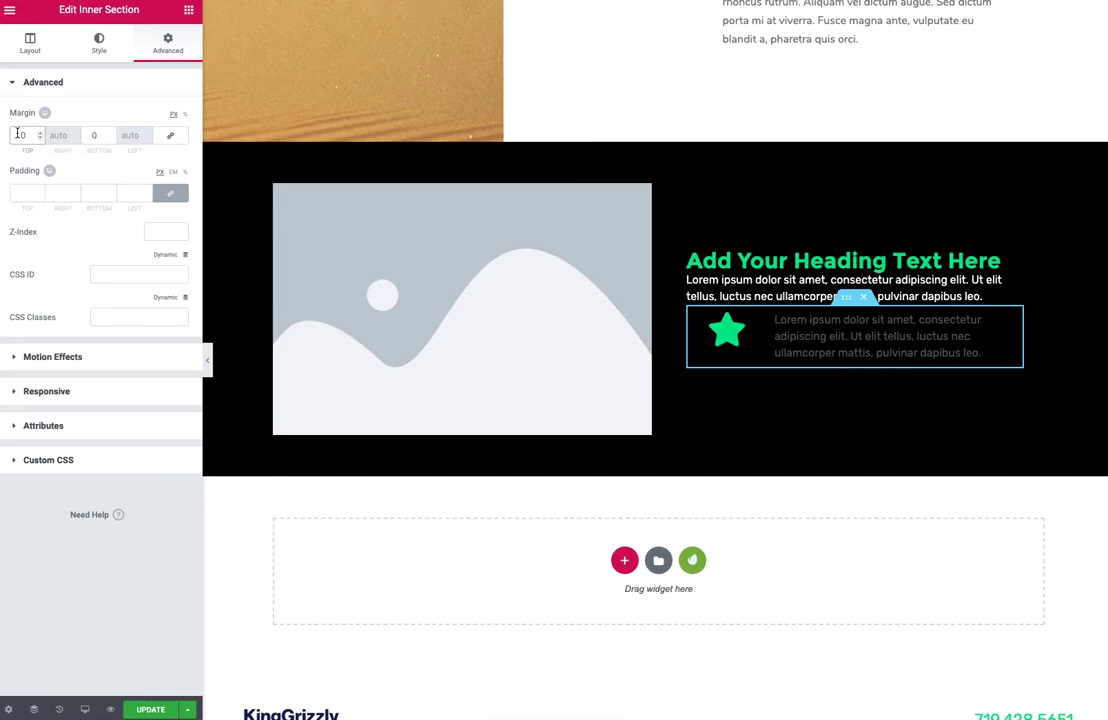
pyautogui.write('20')
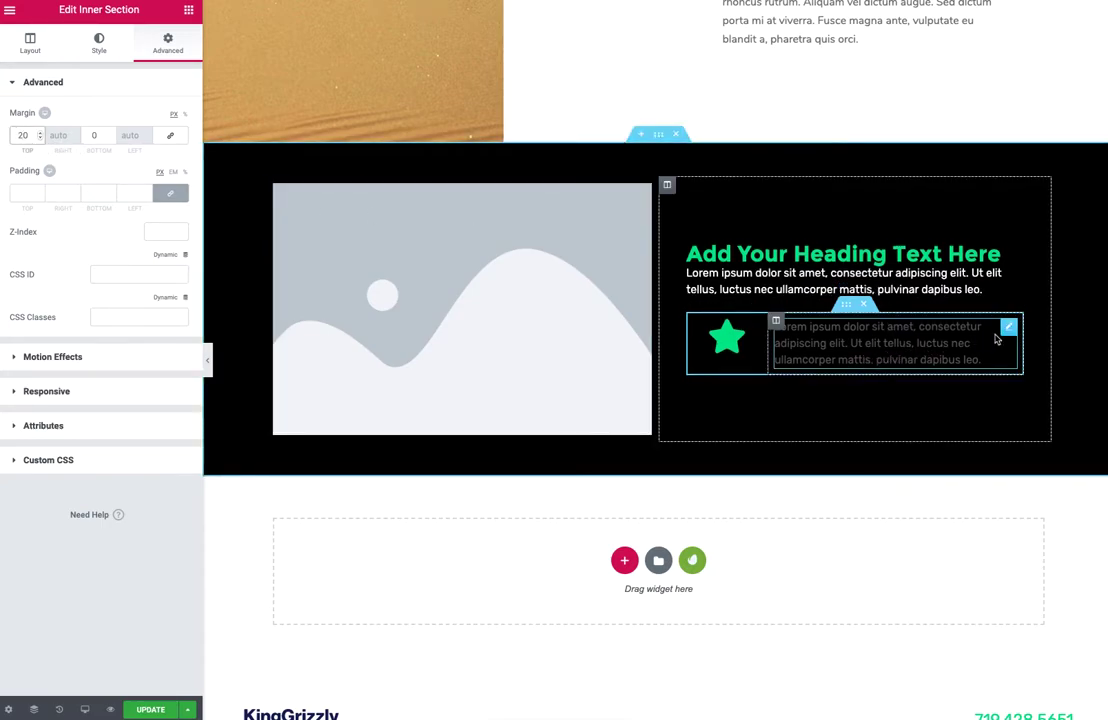
# Step: Make the feature paragraph text white and duplicate the star-and-text row
pyautogui.click(1008, 325)
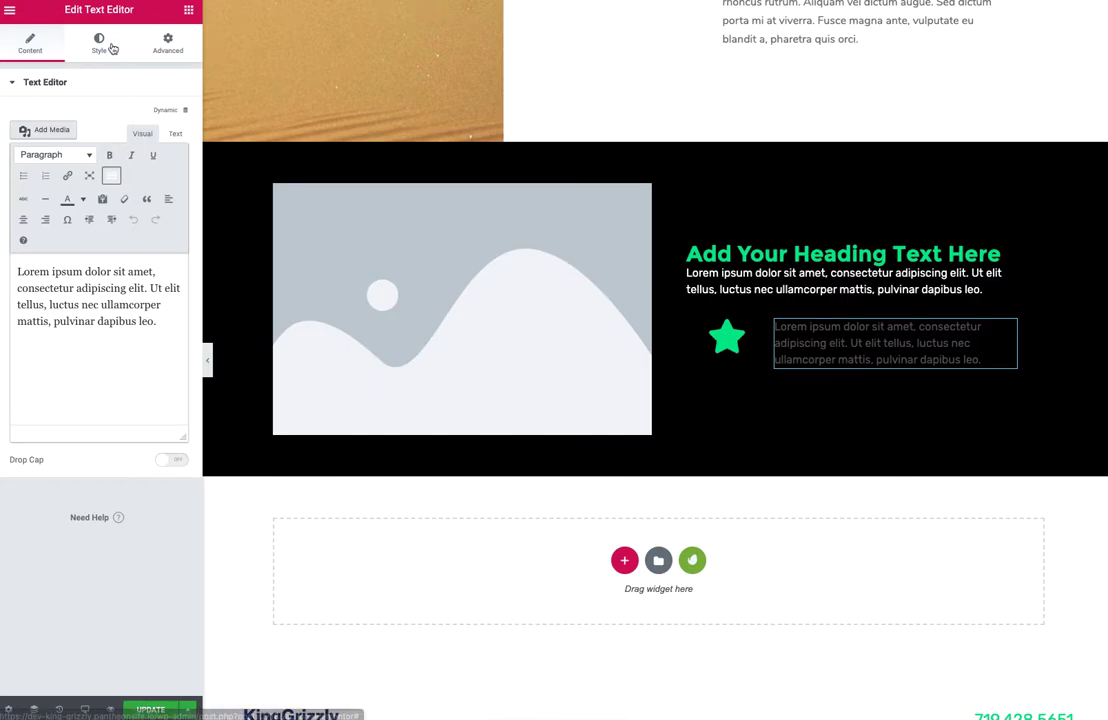
pyautogui.click(110, 46)
pyautogui.click(170, 145)
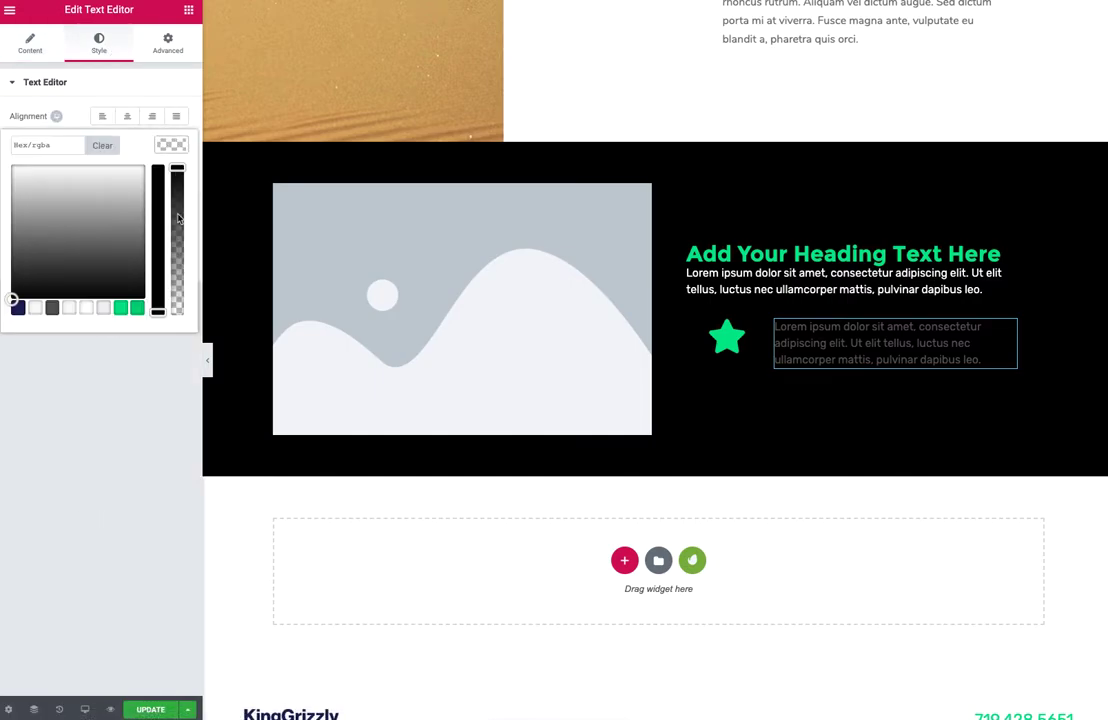
pyautogui.click(86, 307)
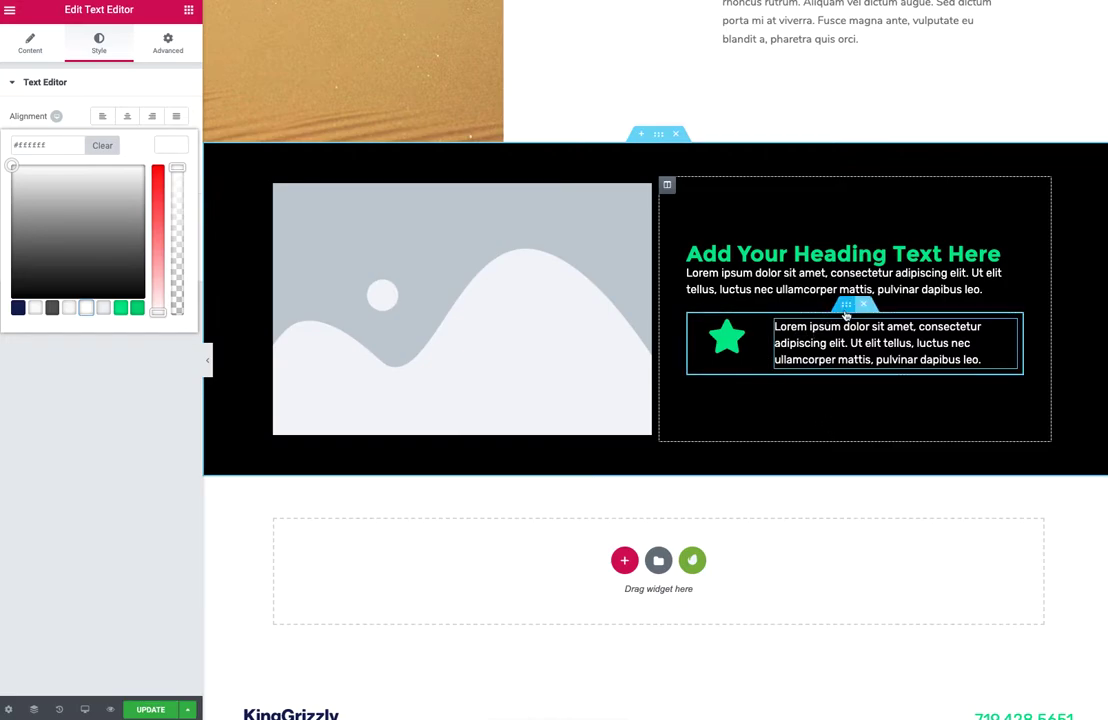
pyautogui.rightClick(846, 310)
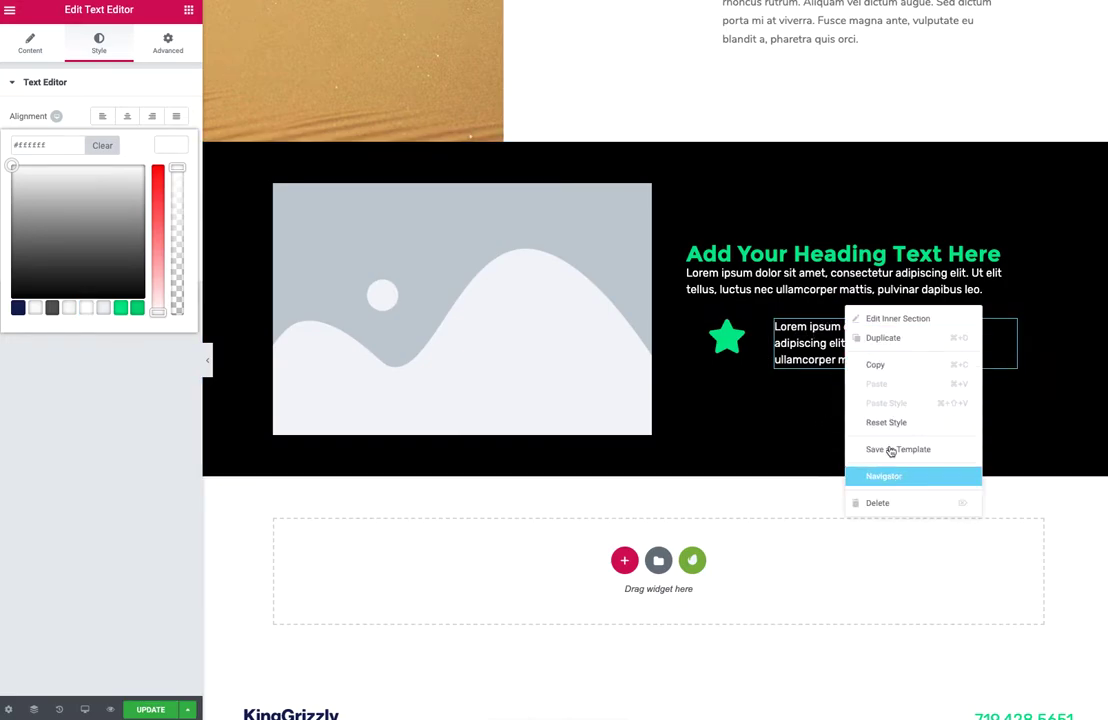
pyautogui.click(885, 340)
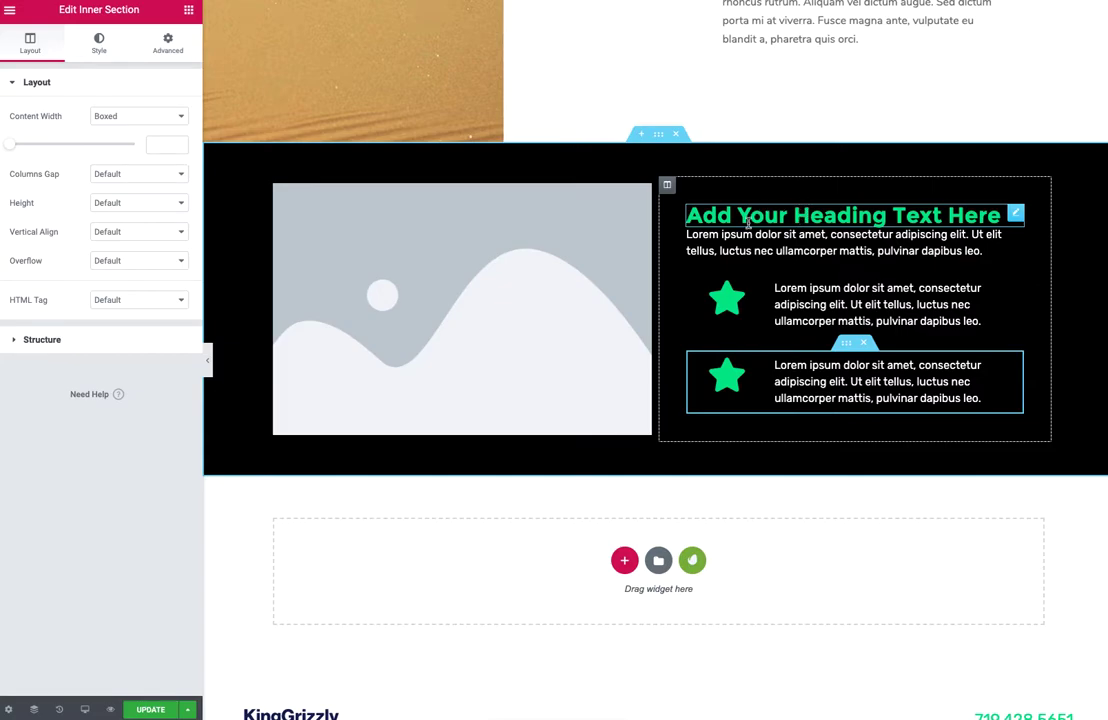
# Step: In tablet preview, set both the image column and the text column widths to 100%
pyautogui.click(85, 709)
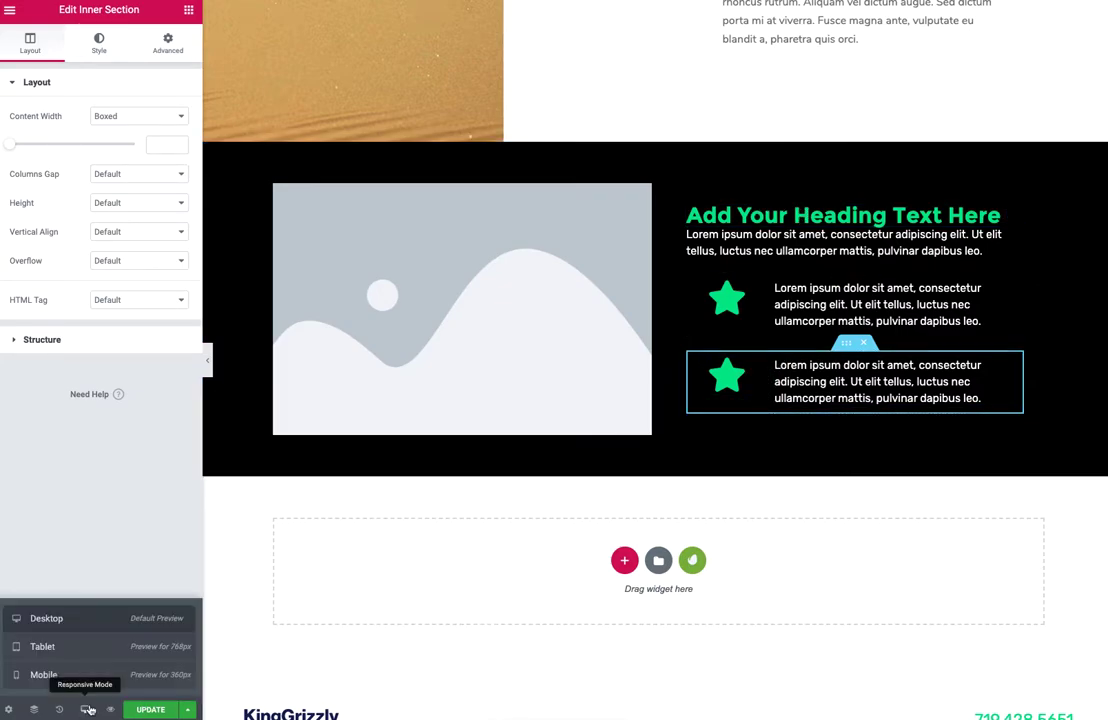
pyautogui.click(54, 655)
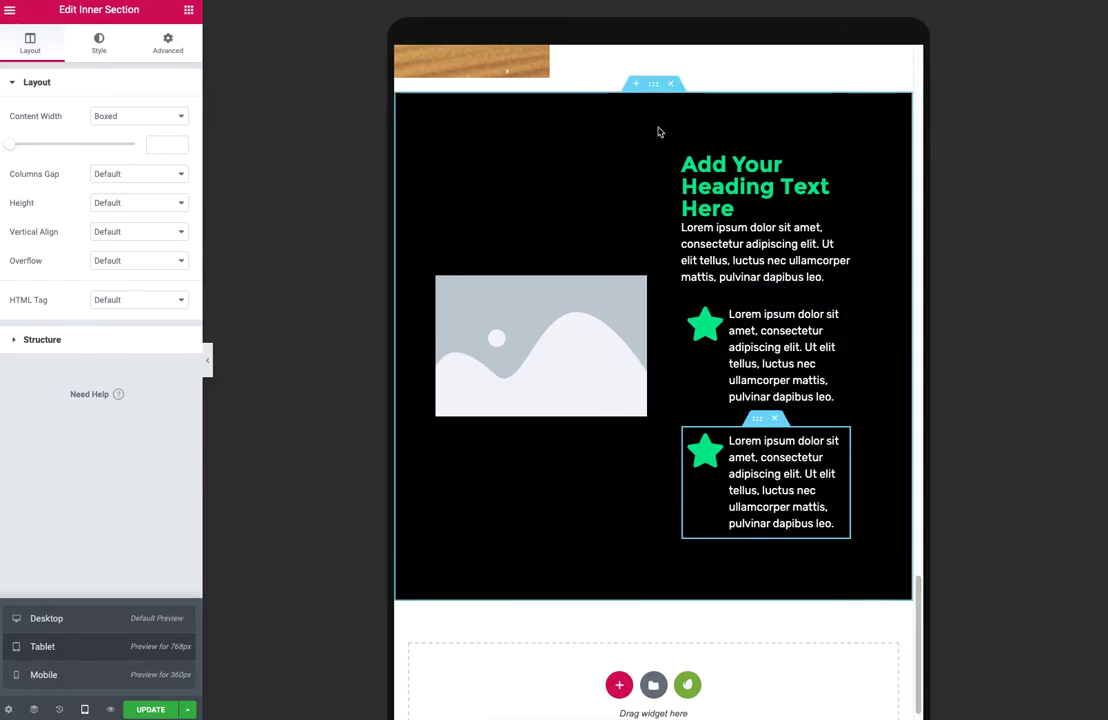
pyautogui.click(438, 136)
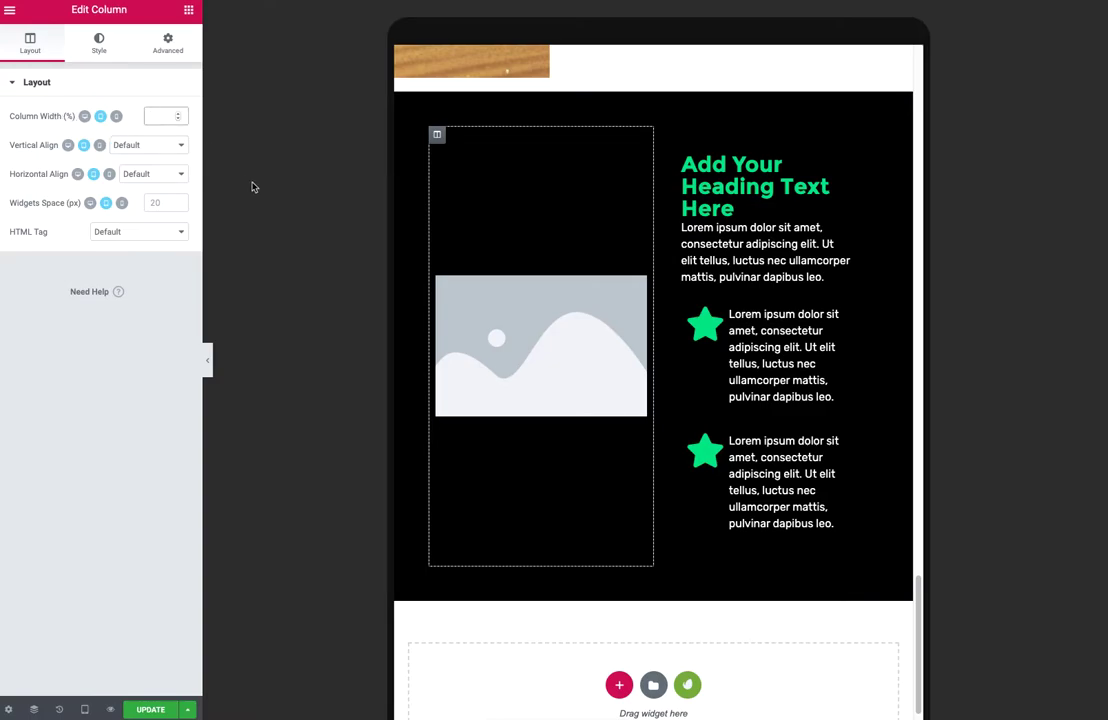
pyautogui.write('100')
pyautogui.scroll(-3, 487, 361)
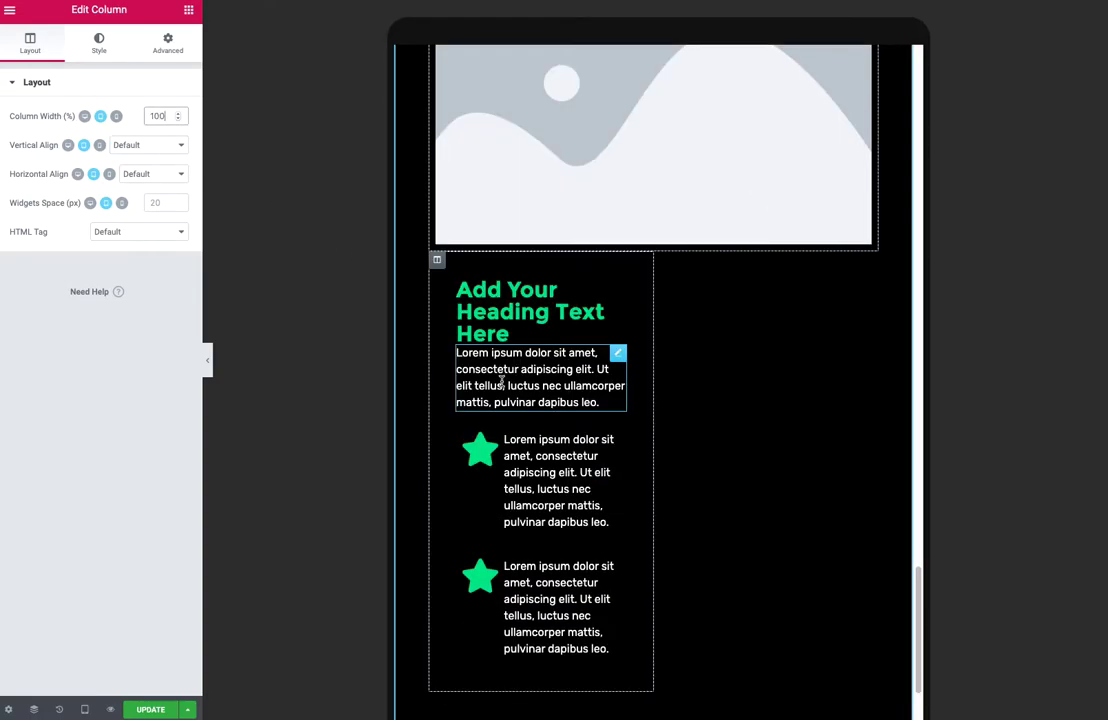
pyautogui.click(438, 265)
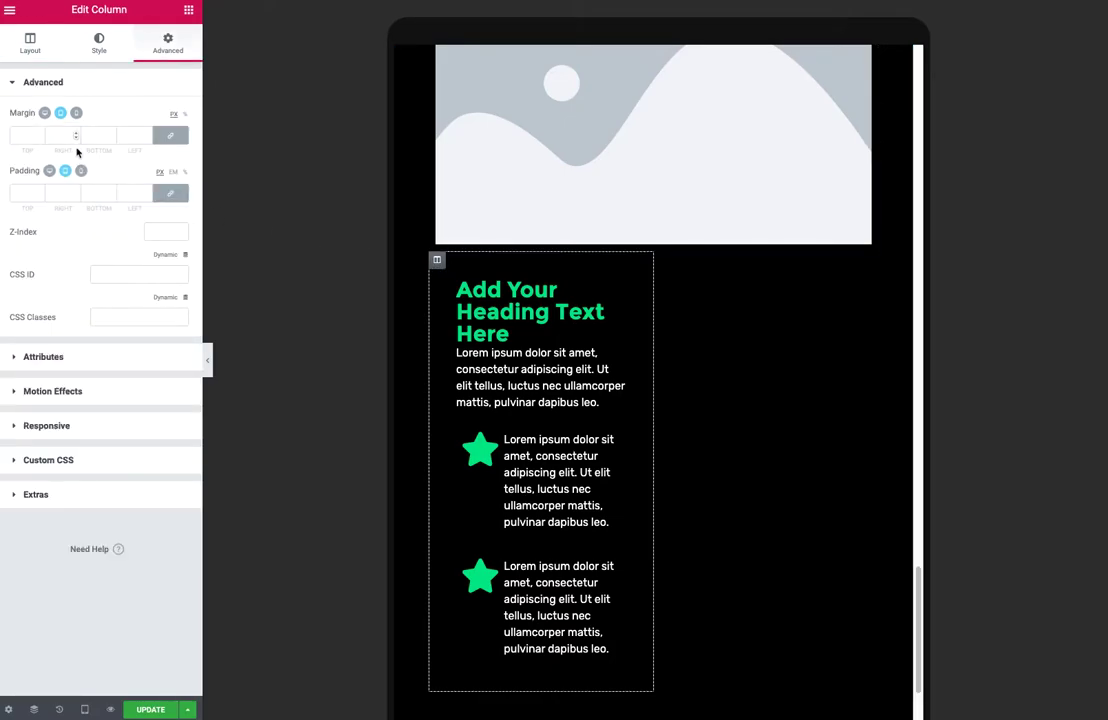
pyautogui.click(30, 43)
pyautogui.click(160, 116)
pyautogui.write('100')
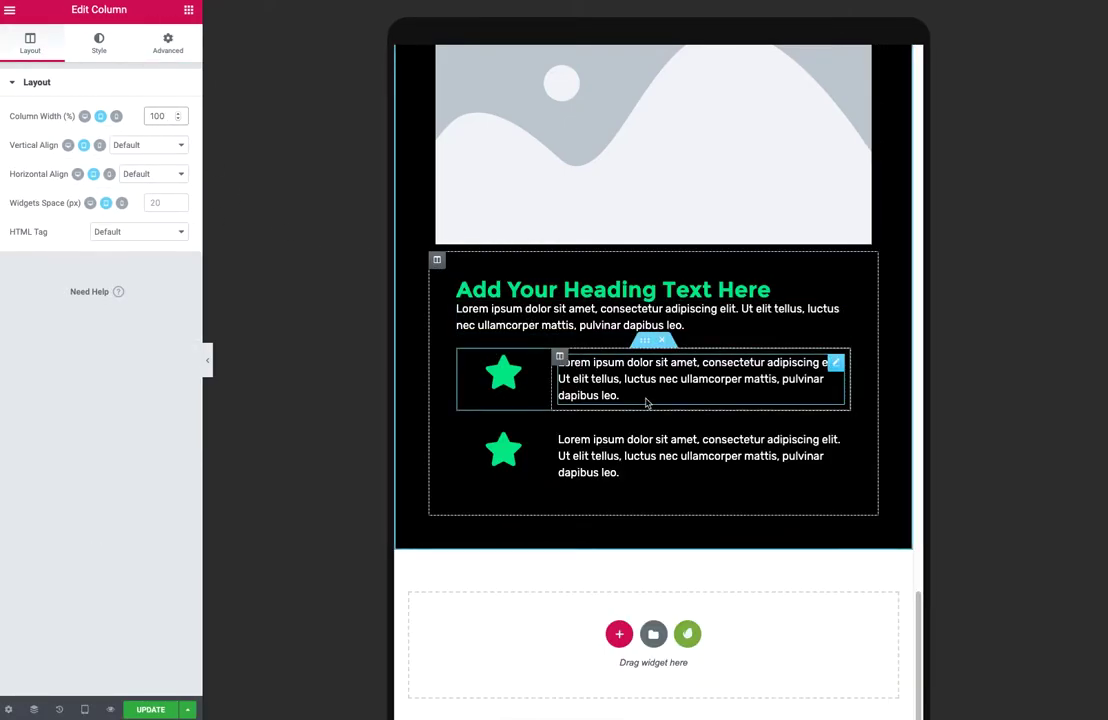
# Step: In tablet view, set the first row's star column to 40% and its text column to 60%
pyautogui.click(648, 342)
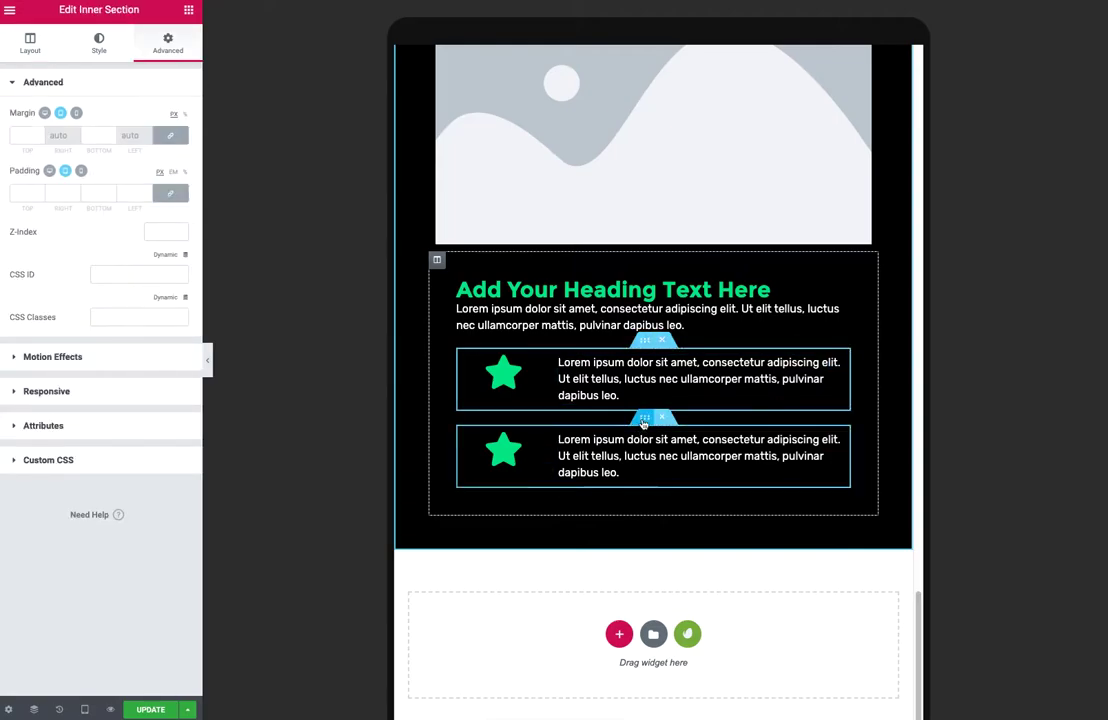
pyautogui.moveTo(465, 360)
pyautogui.mouseDown()
pyautogui.moveTo(574, 368)
pyautogui.moveTo(555, 373)
pyautogui.mouseUp()
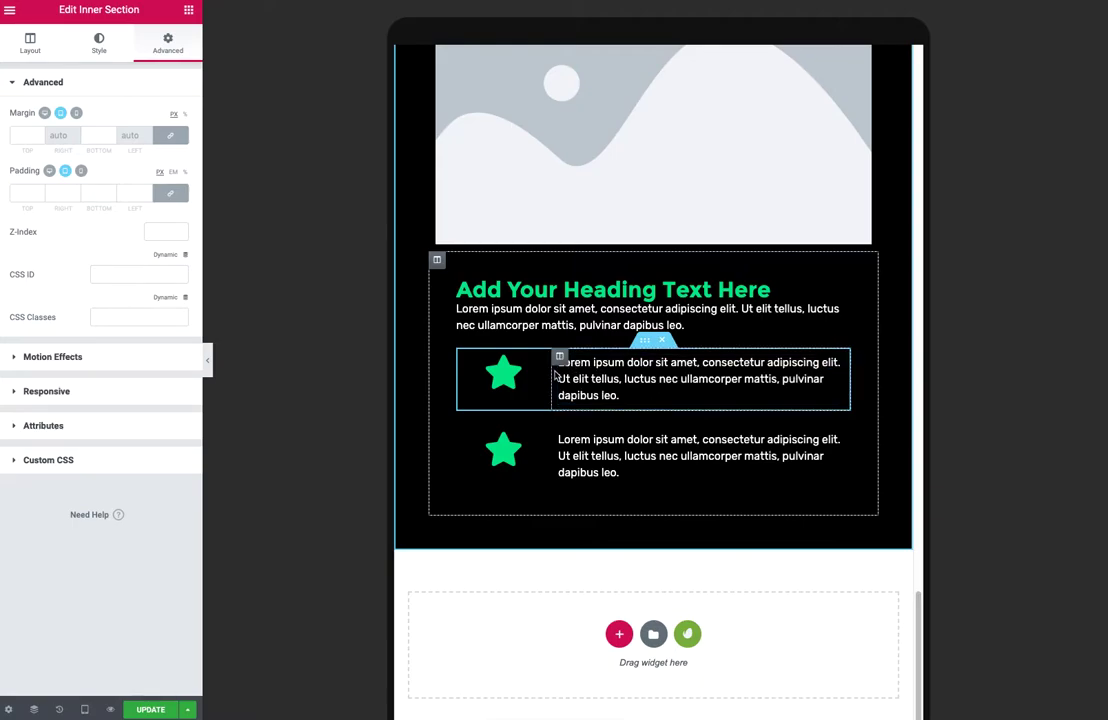
pyautogui.click(464, 357)
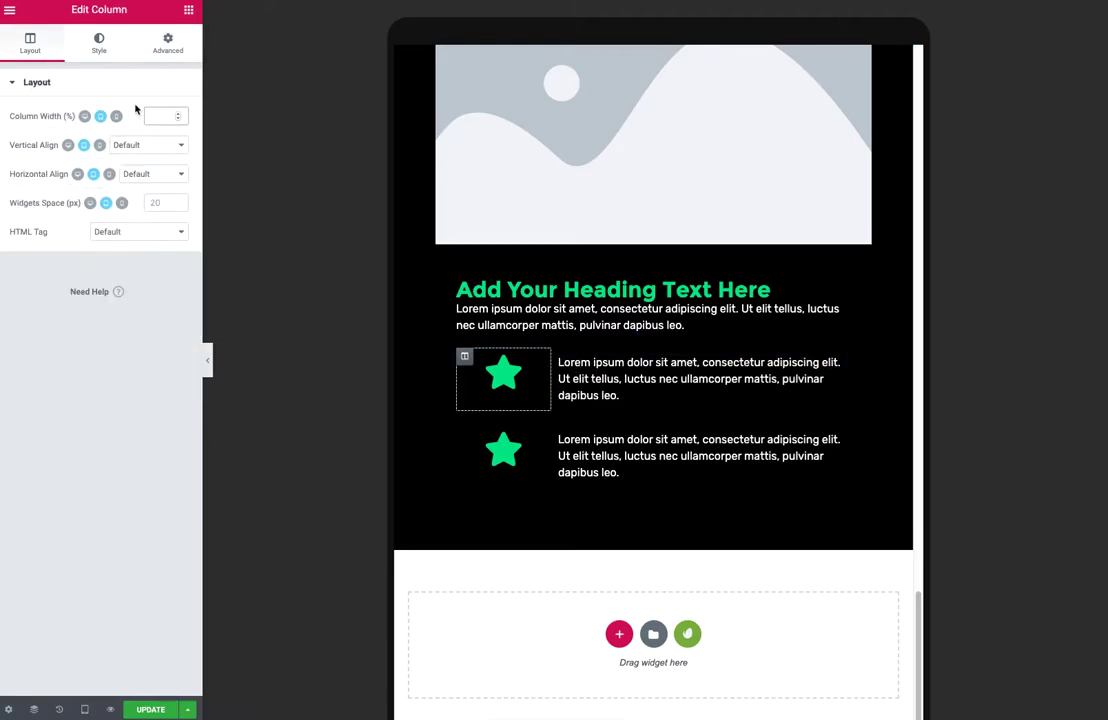
pyautogui.write('4')
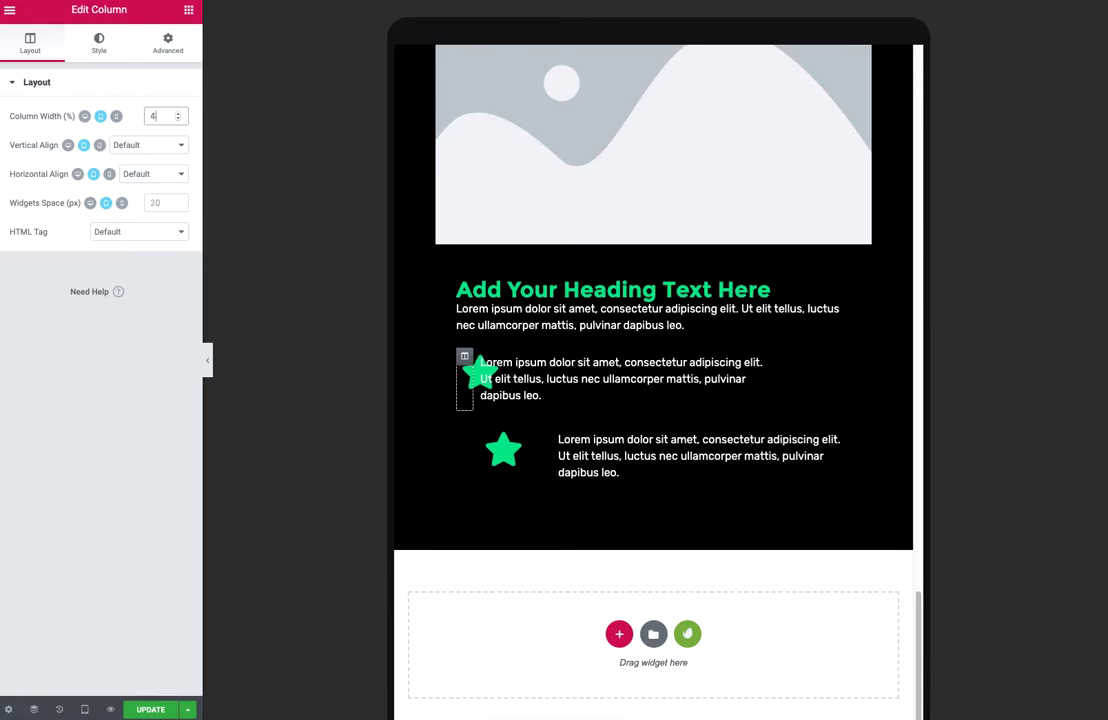
pyautogui.write('0')
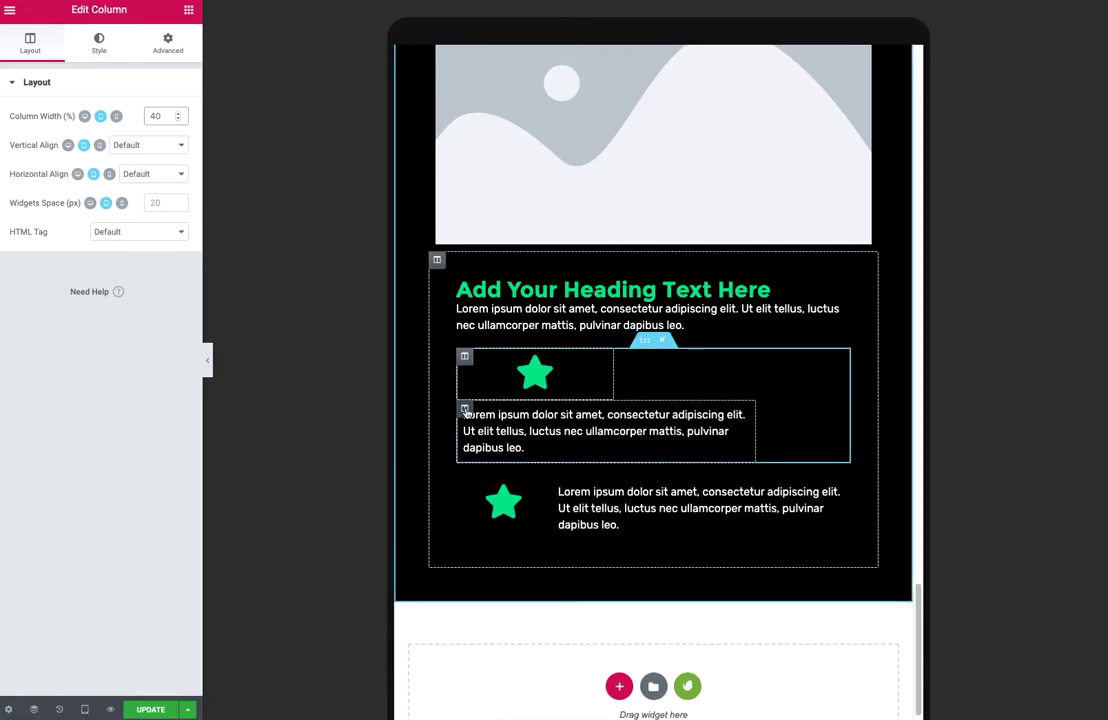
pyautogui.press('BackSpace')
pyautogui.press('BackSpace')
pyautogui.write('6')
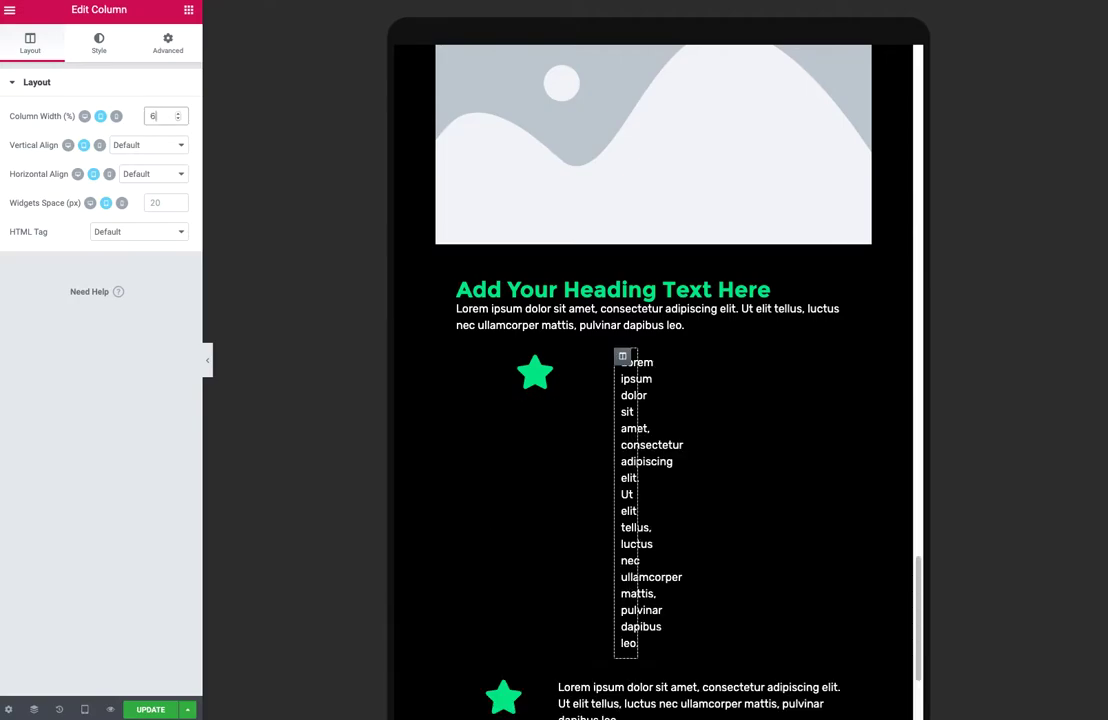
pyautogui.write('0')
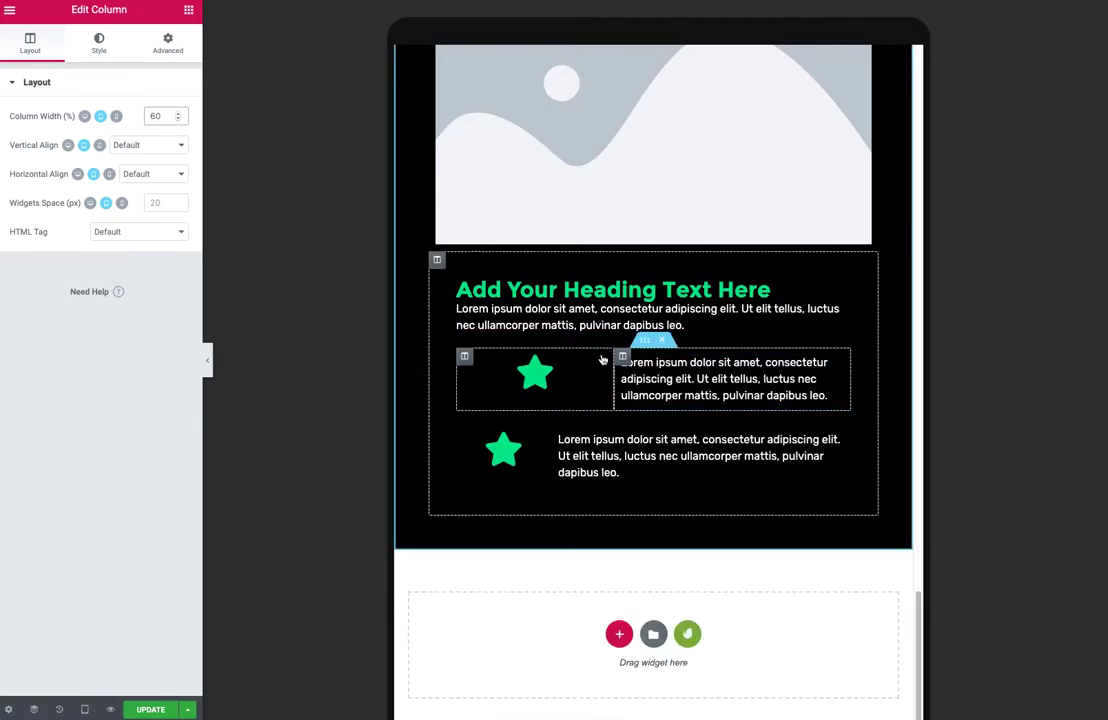
pyautogui.click(116, 117)
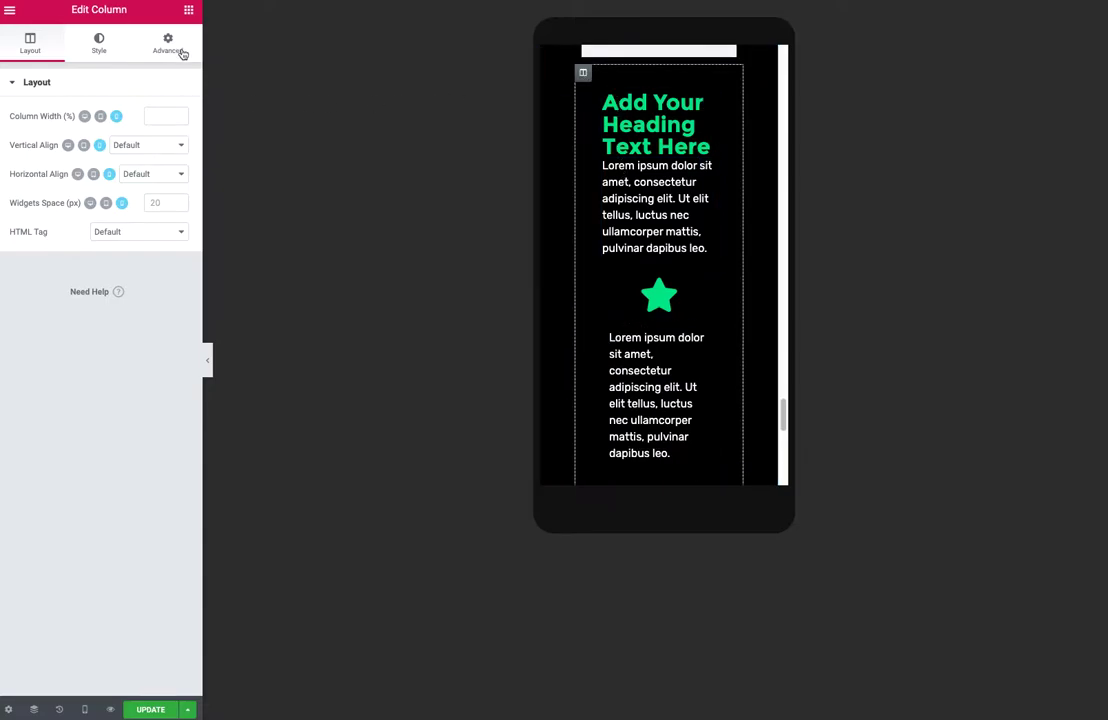
# Step: In Mobile view, set the DEMO heading column's Advanced padding to 0
pyautogui.click(170, 48)
pyautogui.click(168, 195)
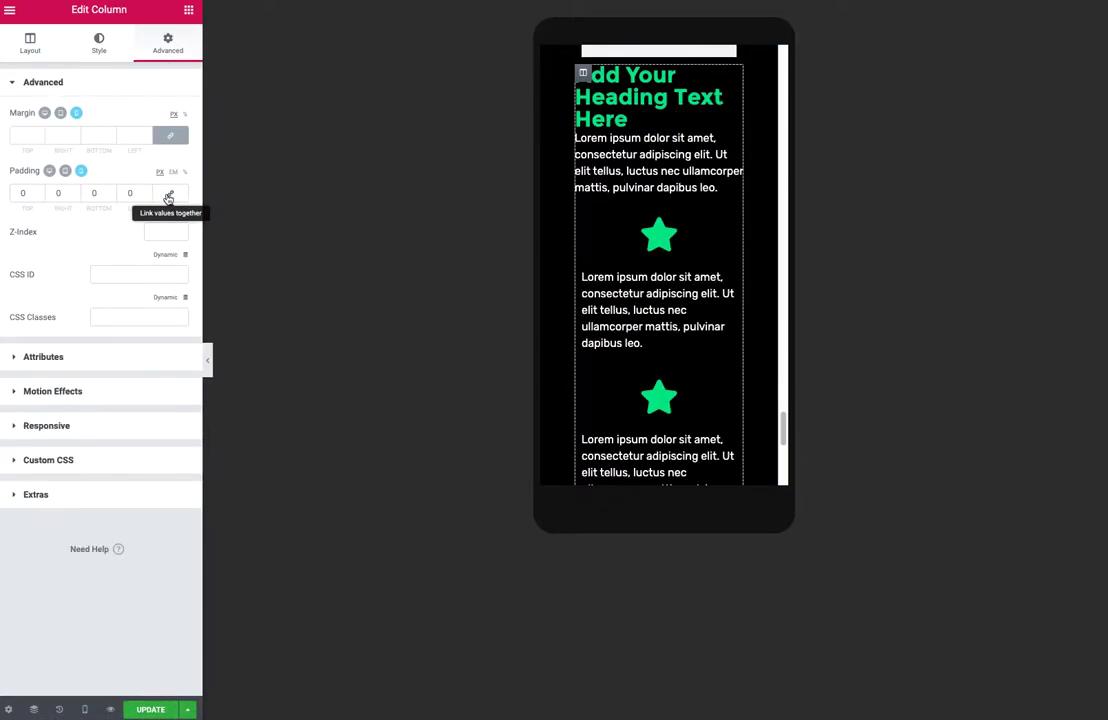
pyautogui.scroll(2, 655, 300)
pyautogui.scroll(-4, 667, 274)
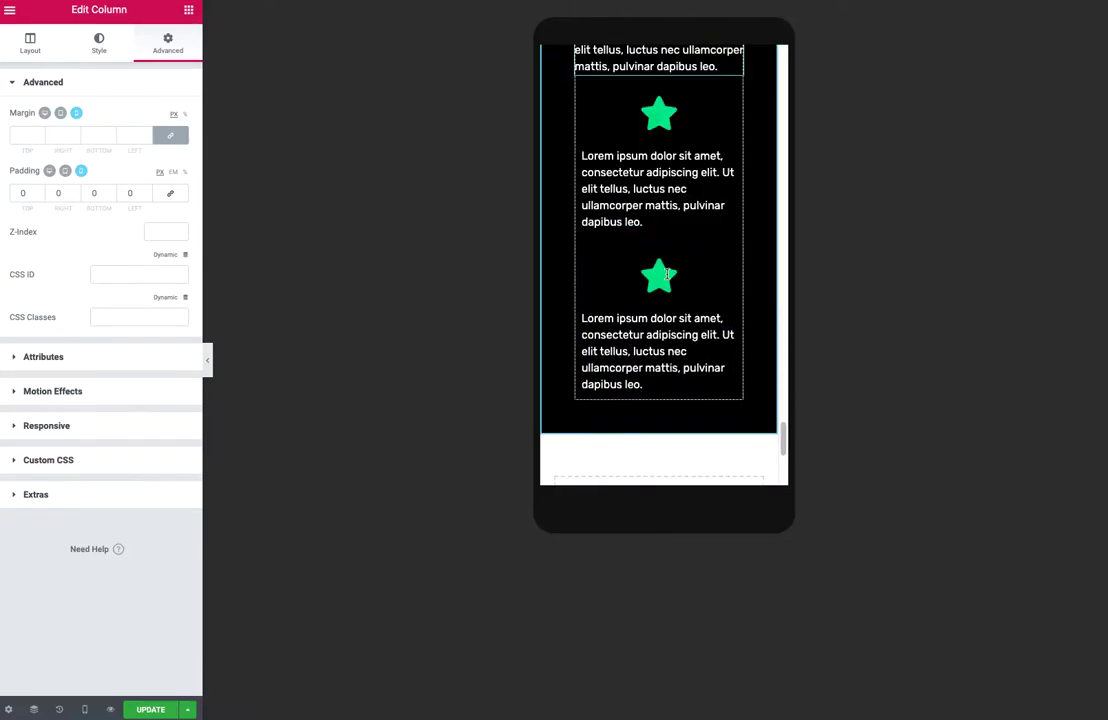
pyautogui.scroll(3, 667, 274)
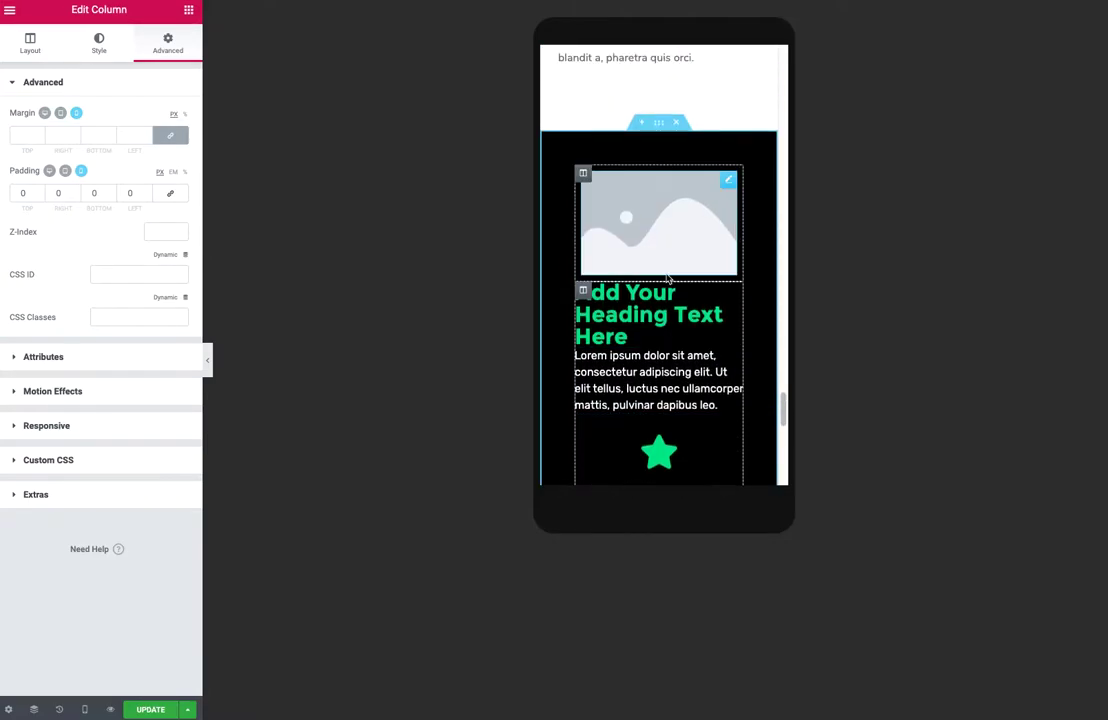
# Step: Return the preview to Desktop width and scroll back to the top of the page
pyautogui.click(44, 120)
pyautogui.scroll(5, 591, 314)
pyautogui.scroll(3, 594, 318)
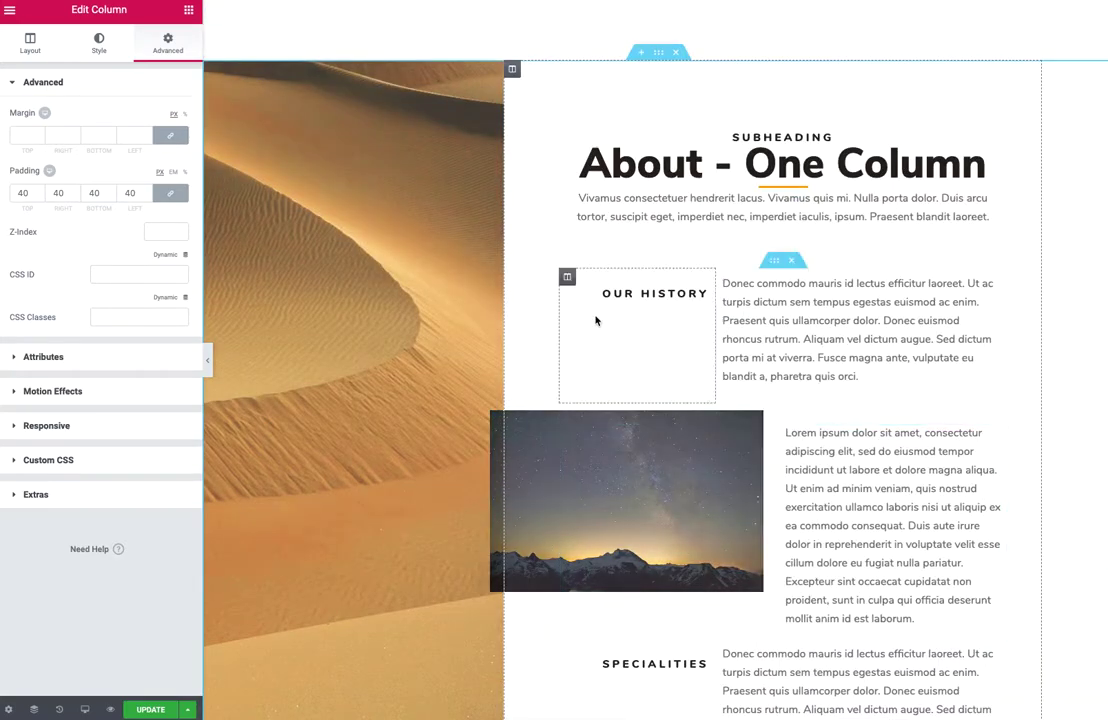
pyautogui.scroll(1, 595, 320)
pyautogui.scroll(5, 470, 275)
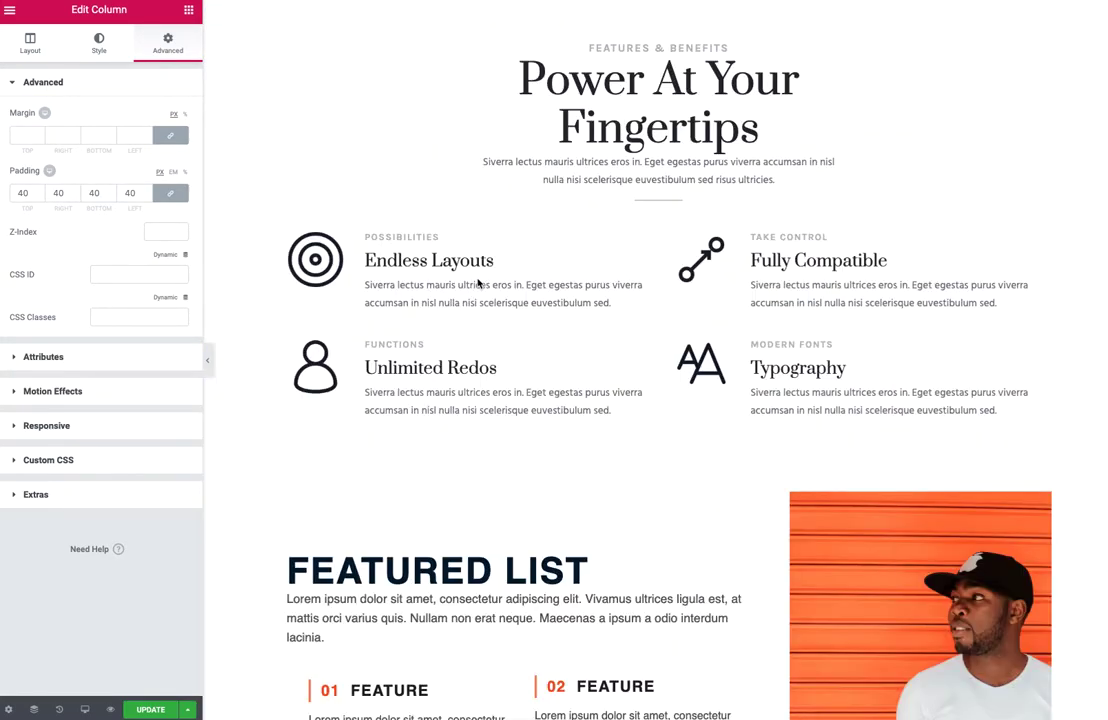
pyautogui.scroll(1, 477, 290)
pyautogui.scroll(1, 477, 305)
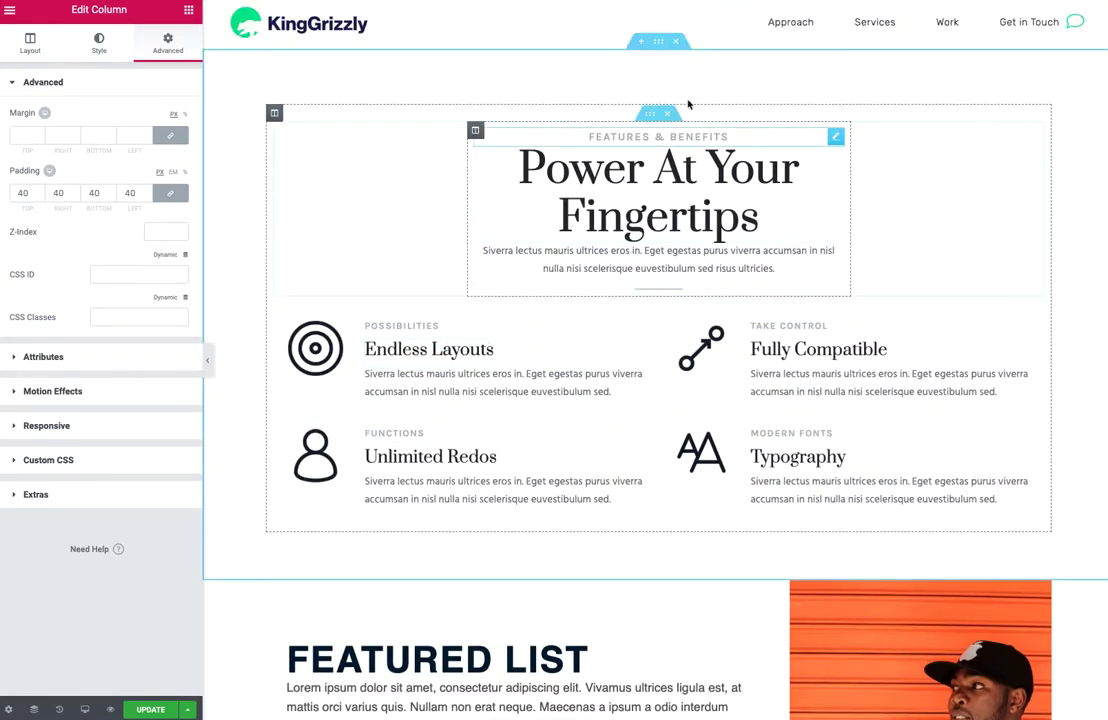
# Step: Show the Power At Your Fingertips section in the Navigator, expanding its column to list the inner sections
pyautogui.rightClick(679, 134)
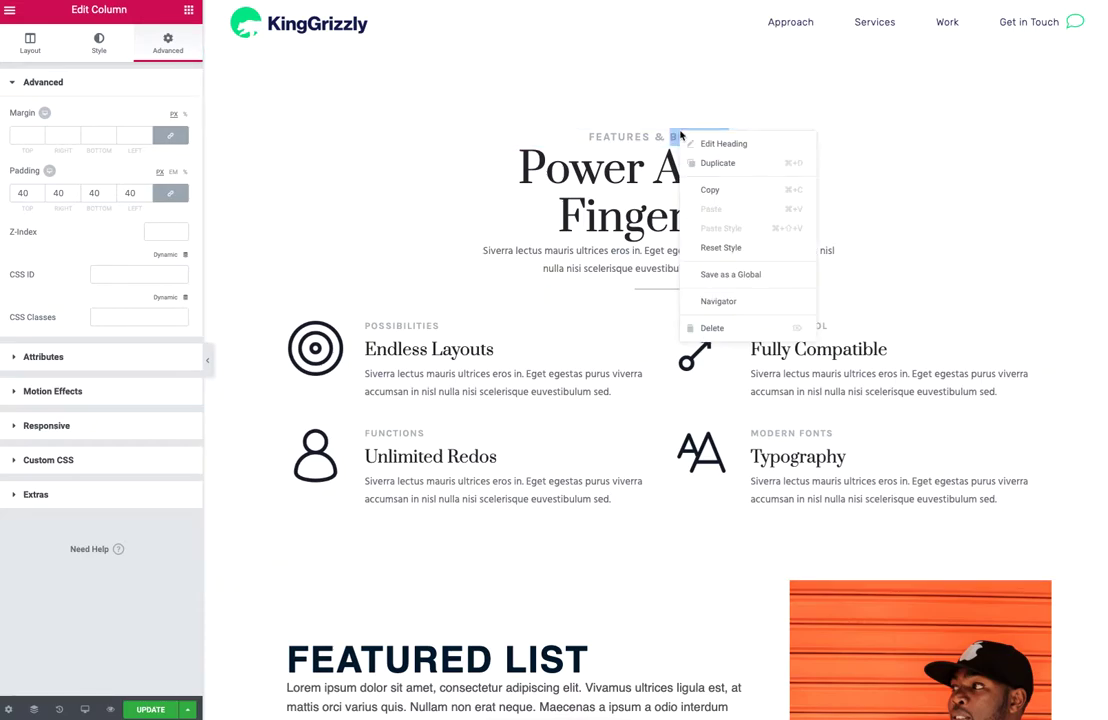
pyautogui.click(745, 301)
pyautogui.click(658, 44)
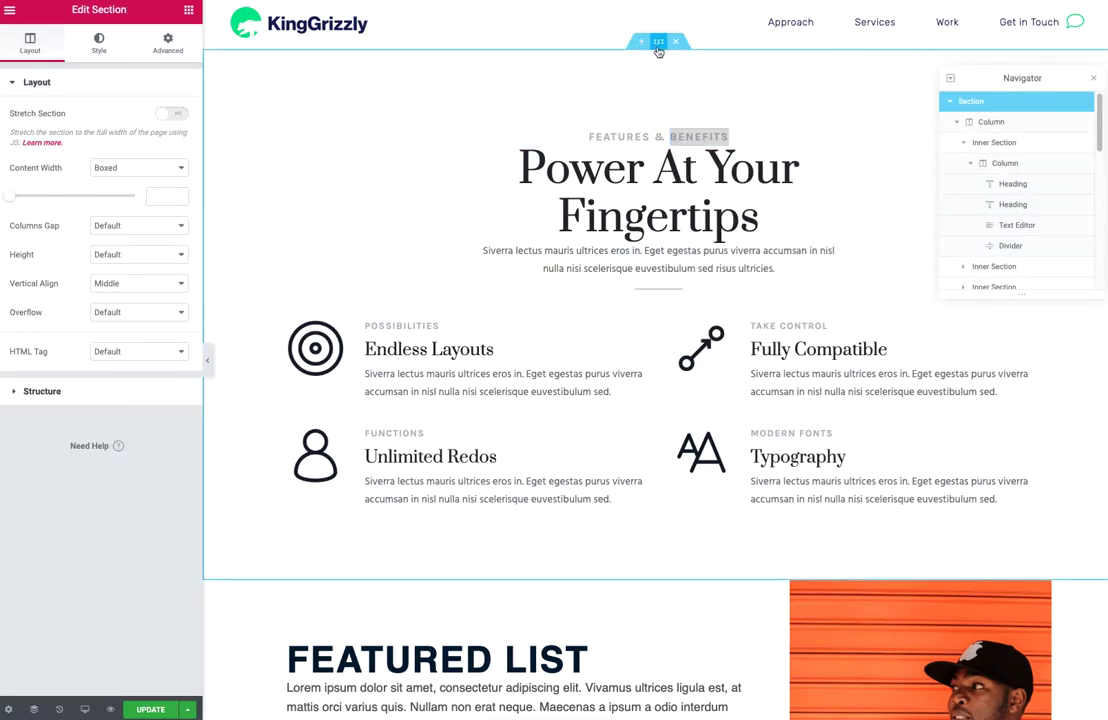
pyautogui.click(958, 123)
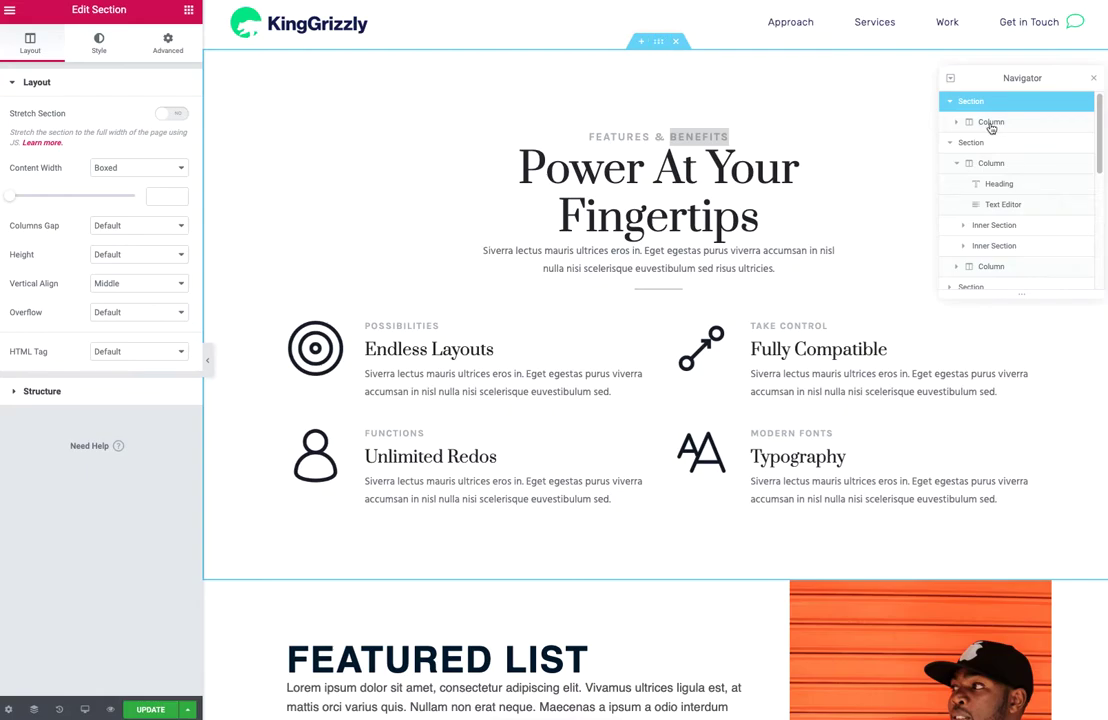
pyautogui.click(957, 125)
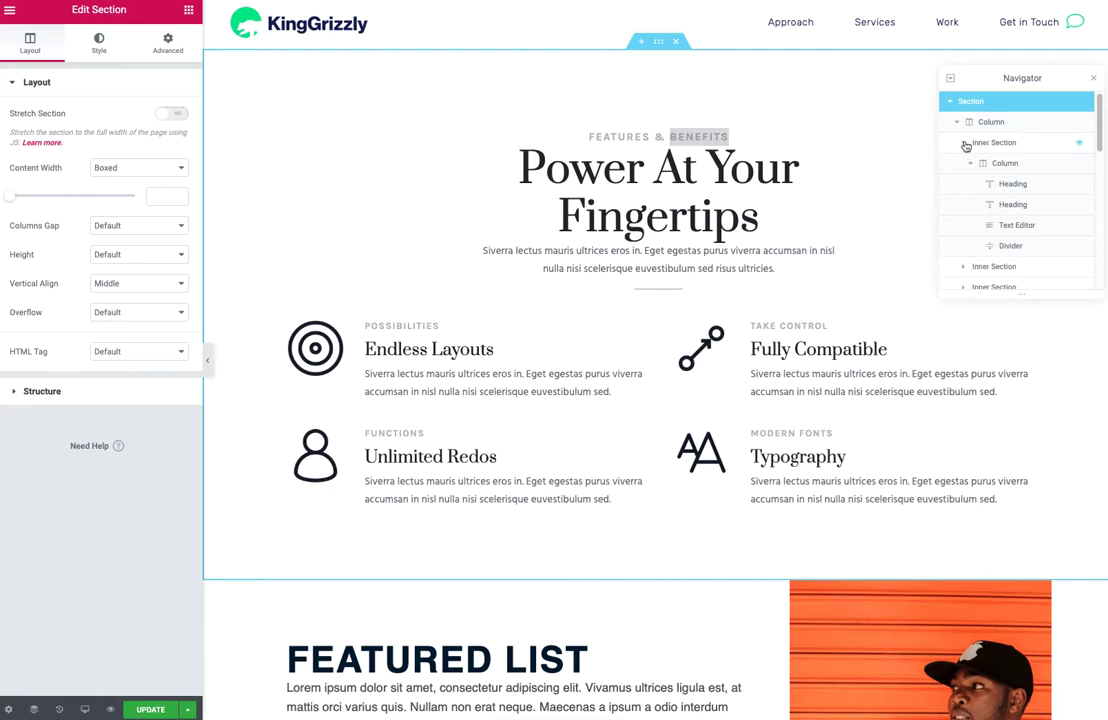
pyautogui.click(965, 144)
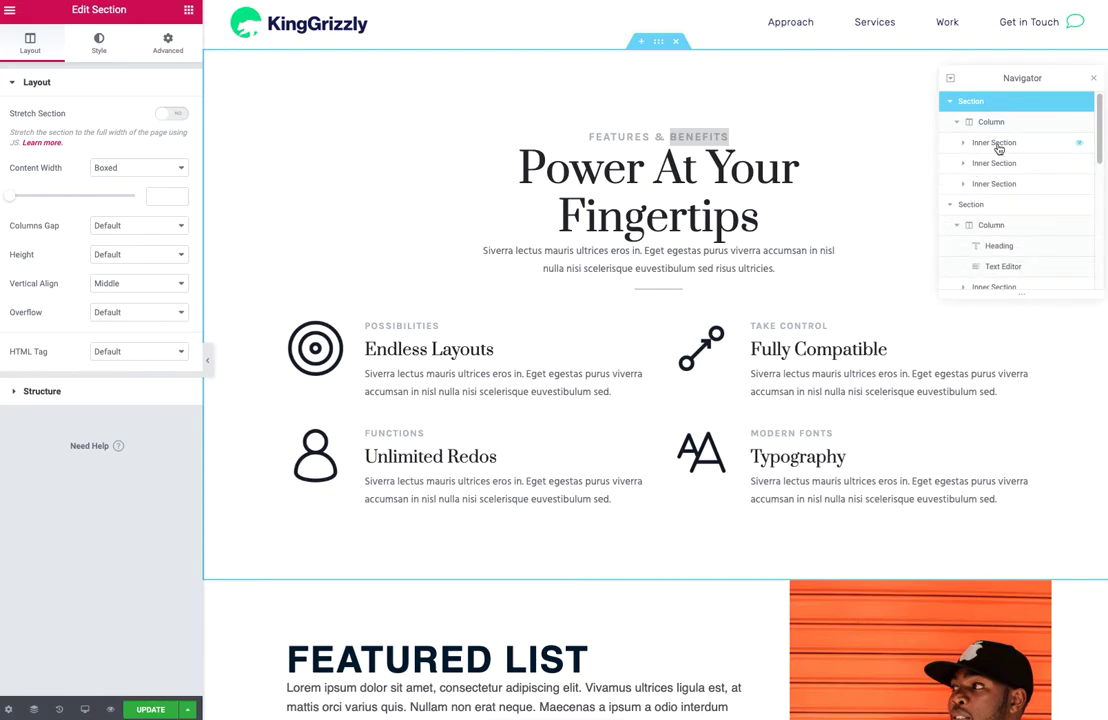
pyautogui.doubleClick(995, 143)
# Step: Rename the first inner section 'Headline Area' and the second 'Features' in the Navigator
pyautogui.write('Headline Area')
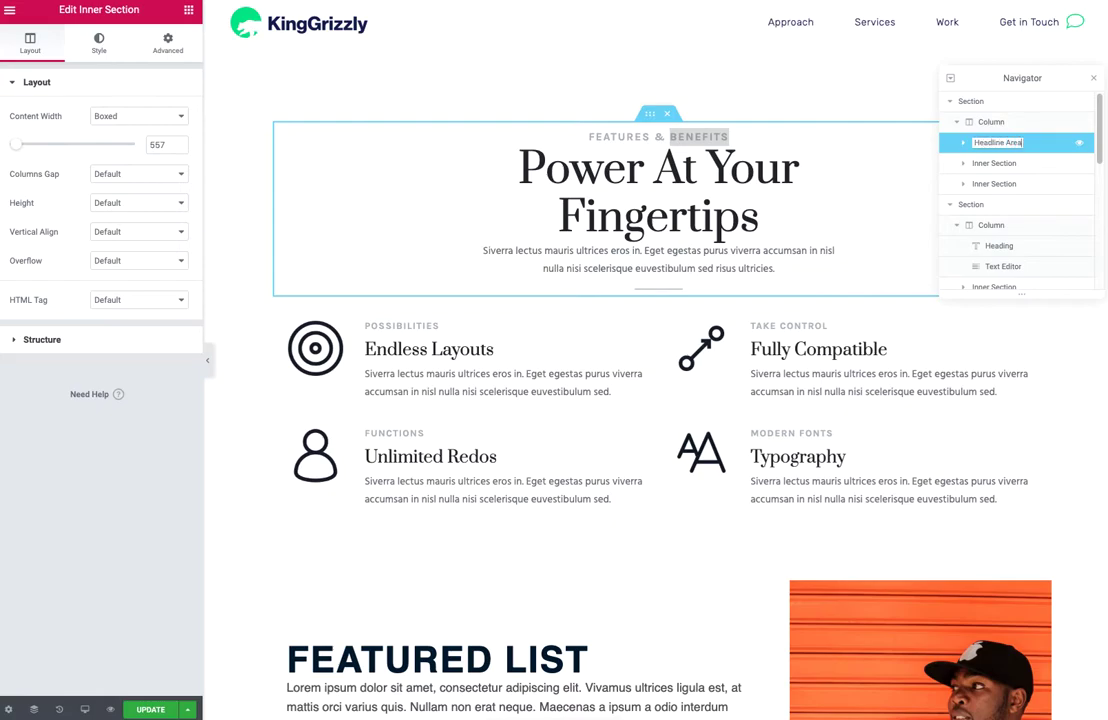
pyautogui.doubleClick(995, 164)
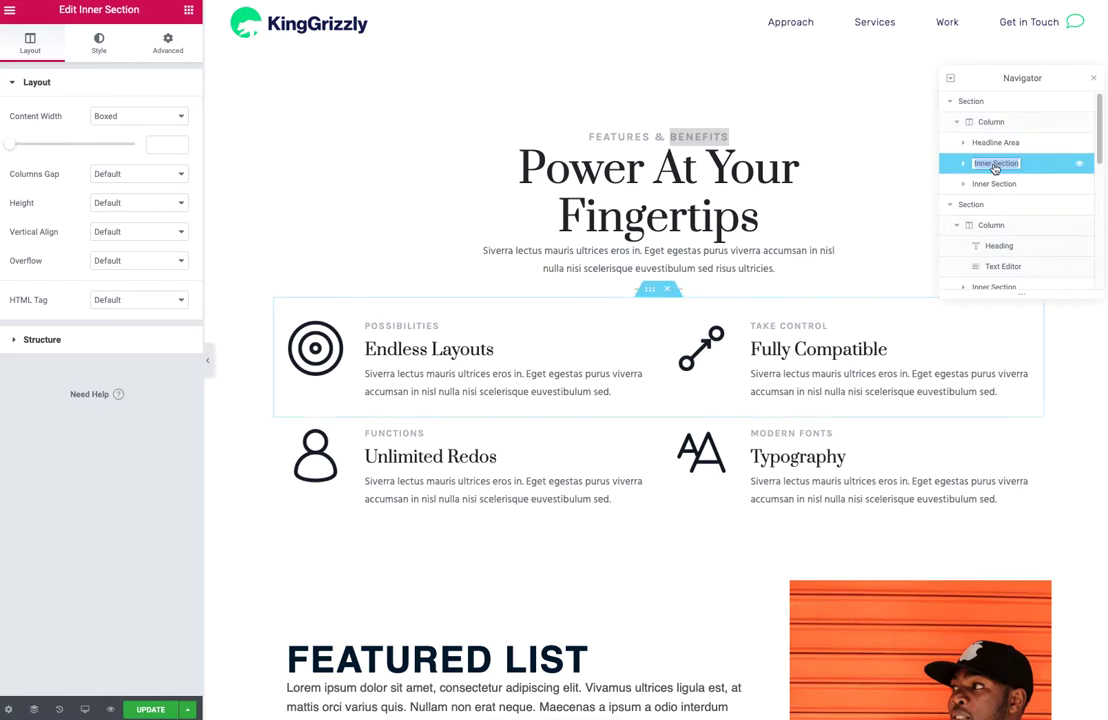
pyautogui.write('Features')
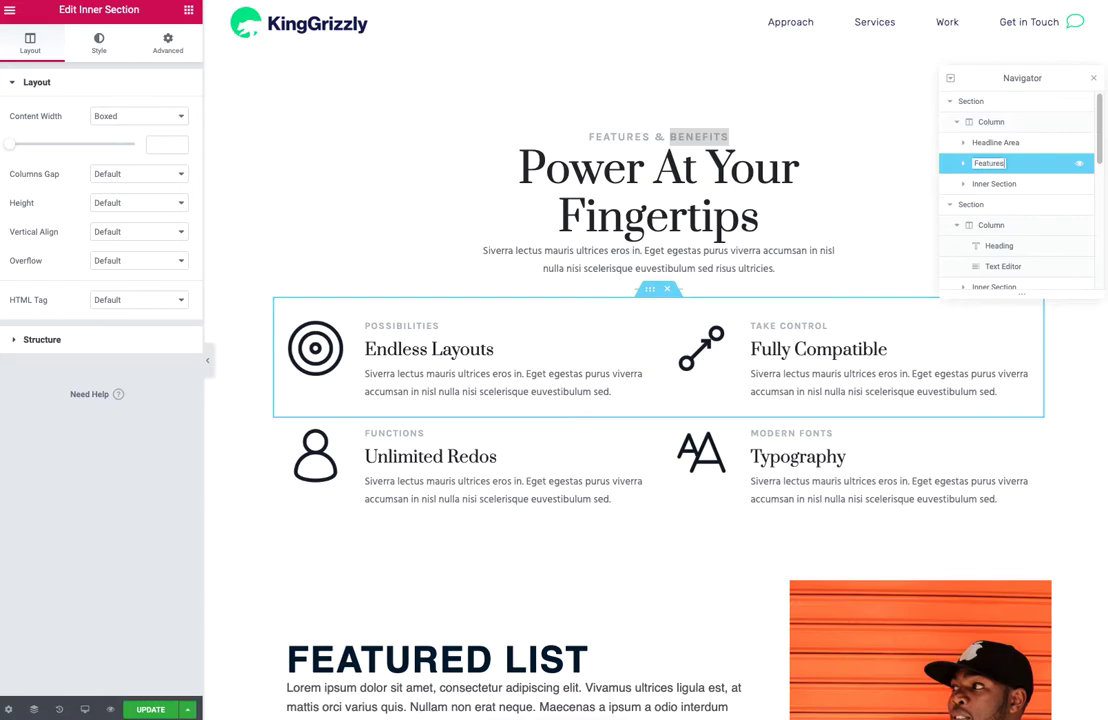
pyautogui.doubleClick(984, 104)
pyautogui.write('Hero')
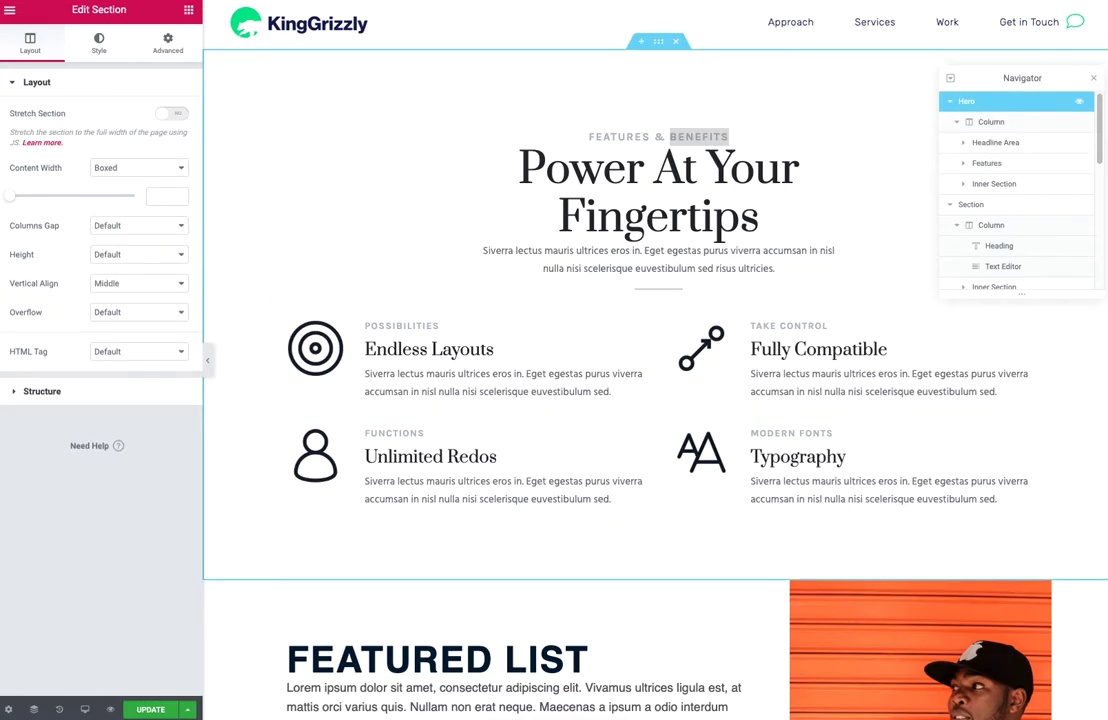
# Step: Set the Headline Area inner section's Content Width to about 587
pyautogui.click(989, 145)
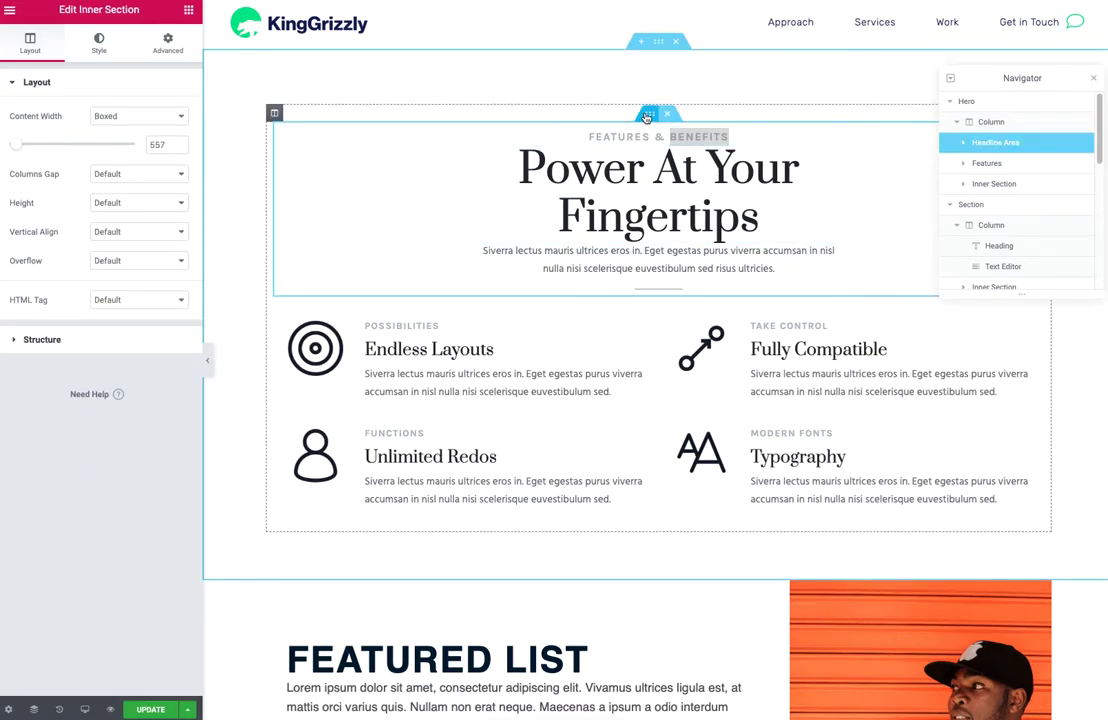
pyautogui.moveTo(17, 148)
pyautogui.mouseDown()
pyautogui.moveTo(69, 147)
pyautogui.moveTo(5, 147)
pyautogui.moveTo(60, 152)
pyautogui.moveTo(22, 154)
pyautogui.mouseUp()
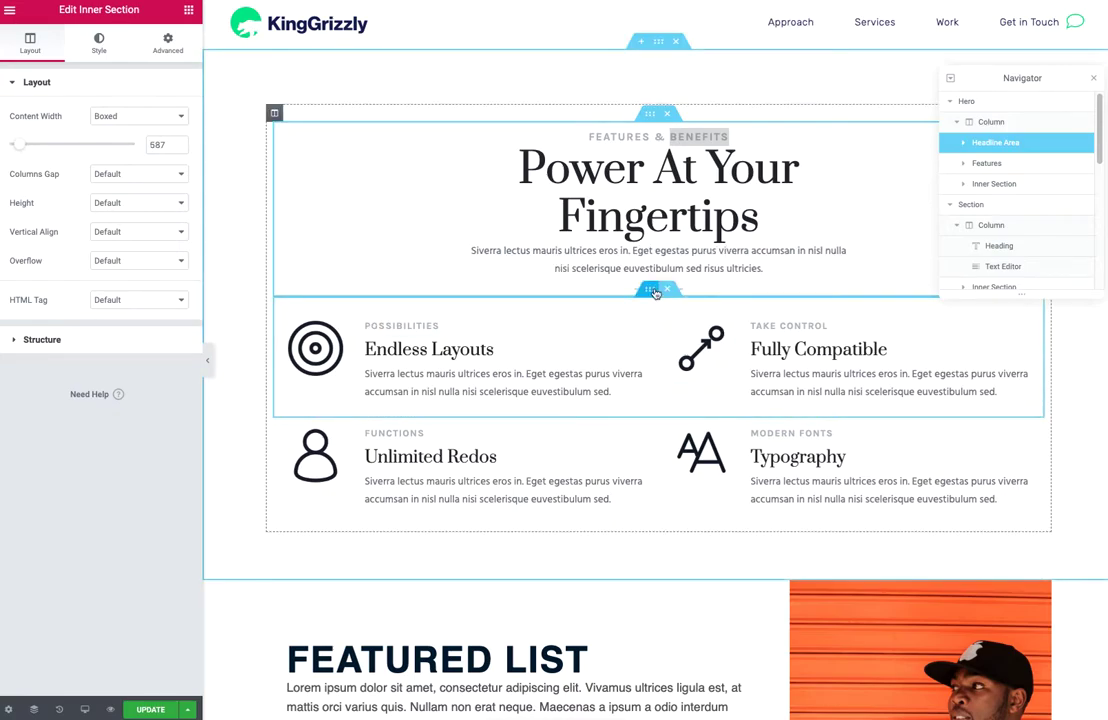
pyautogui.click(655, 292)
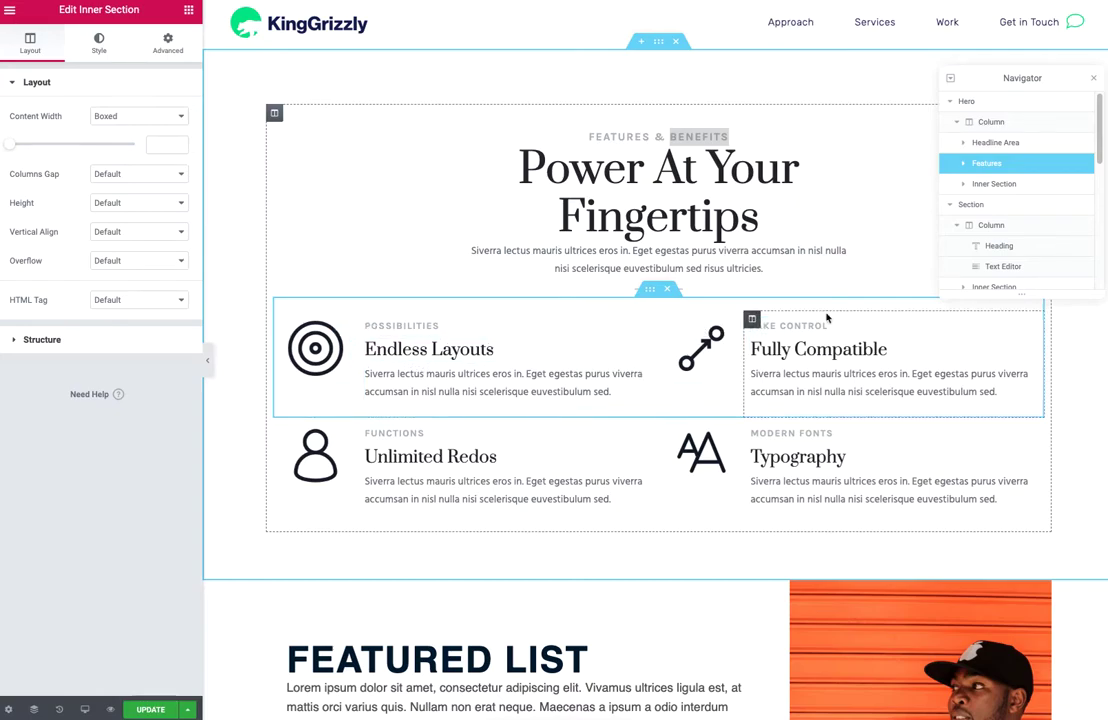
pyautogui.click(965, 165)
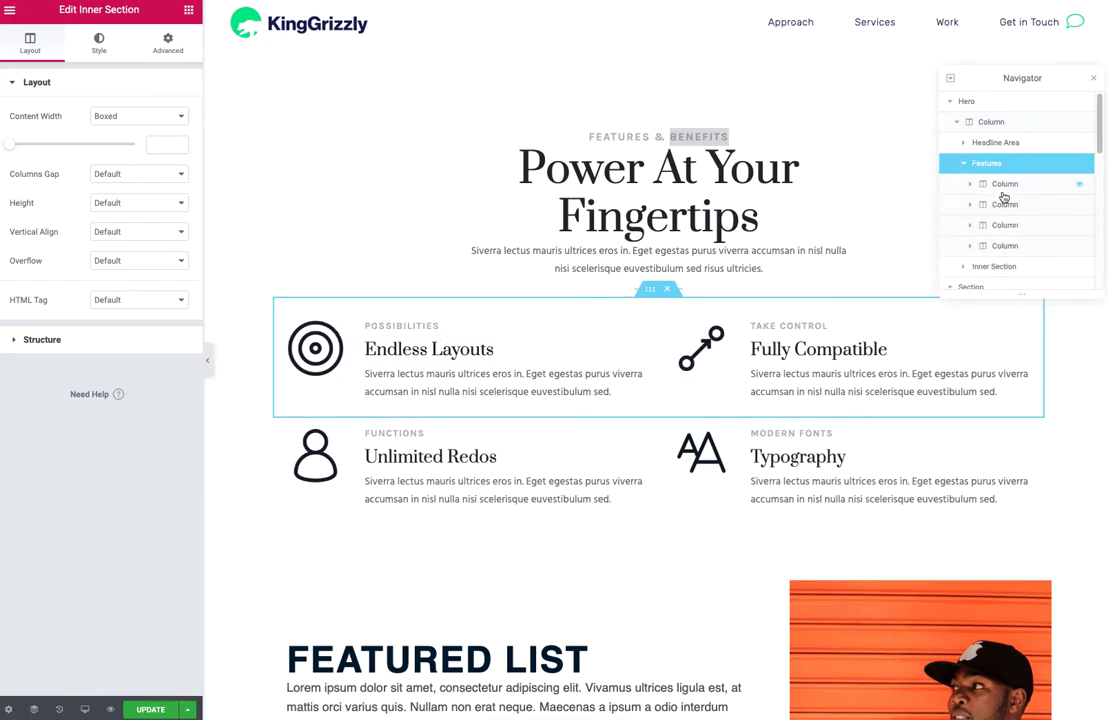
pyautogui.click(1000, 190)
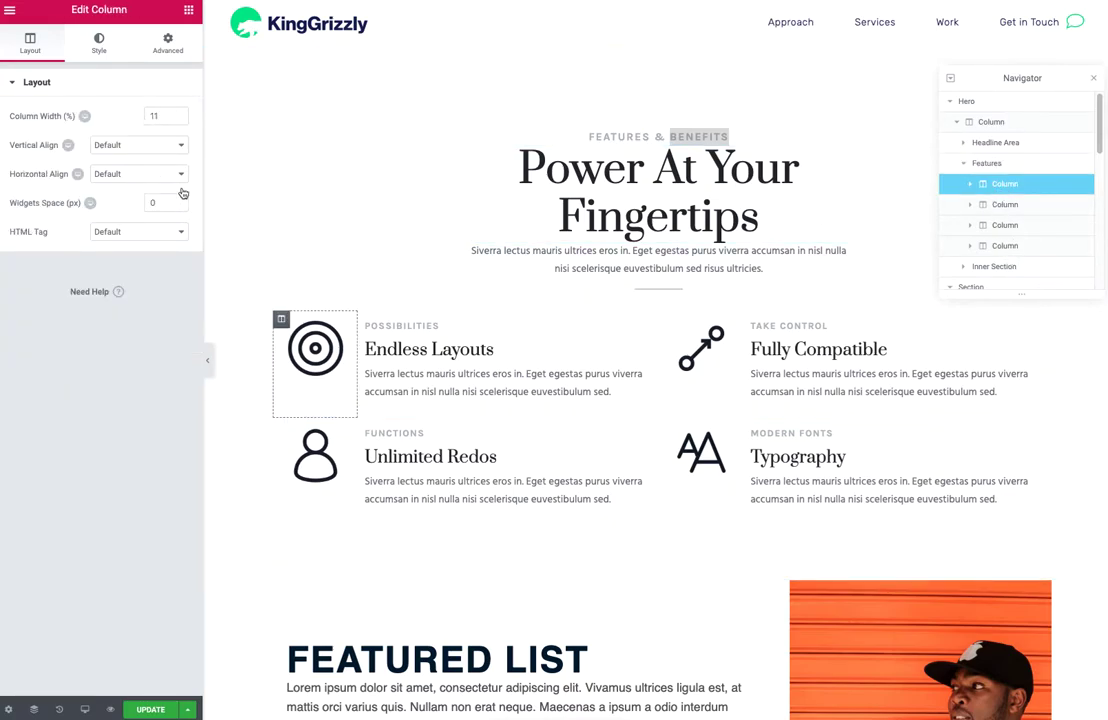
pyautogui.click(1003, 205)
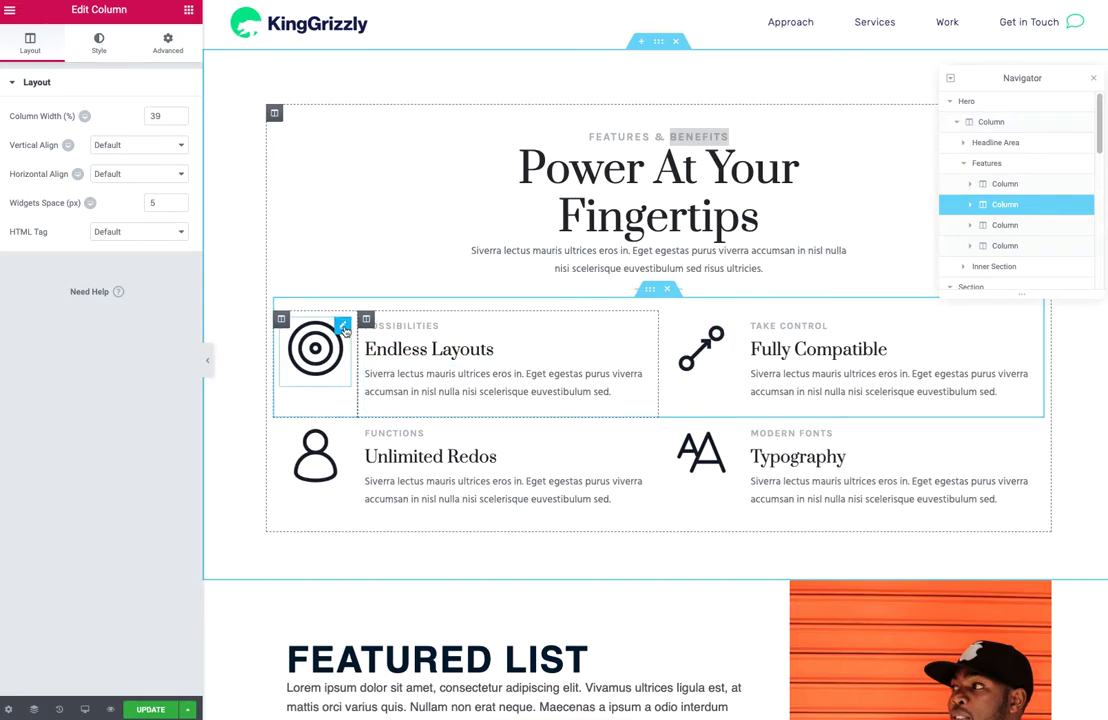
pyautogui.click(343, 328)
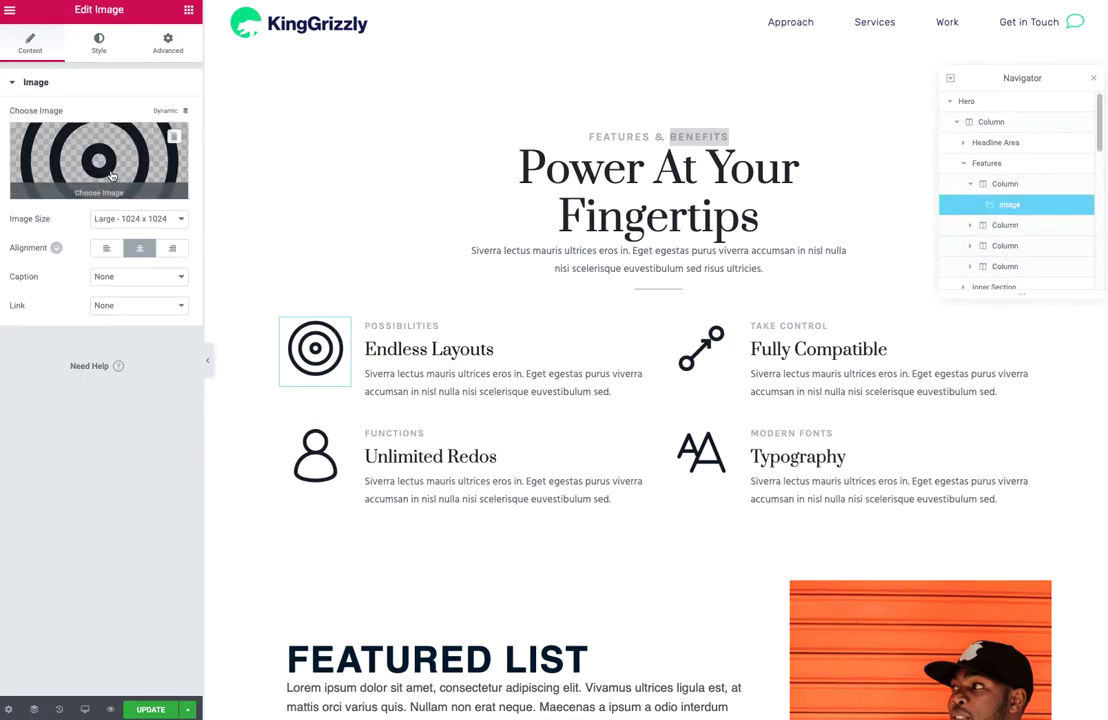
pyautogui.click(82, 48)
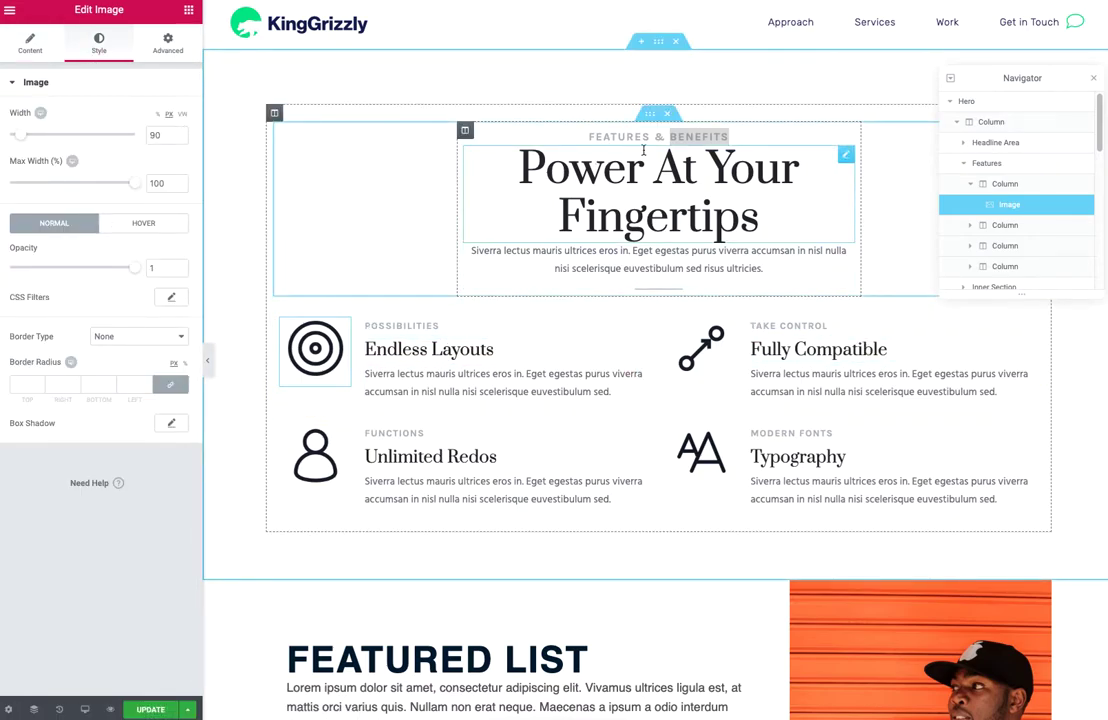
pyautogui.click(965, 101)
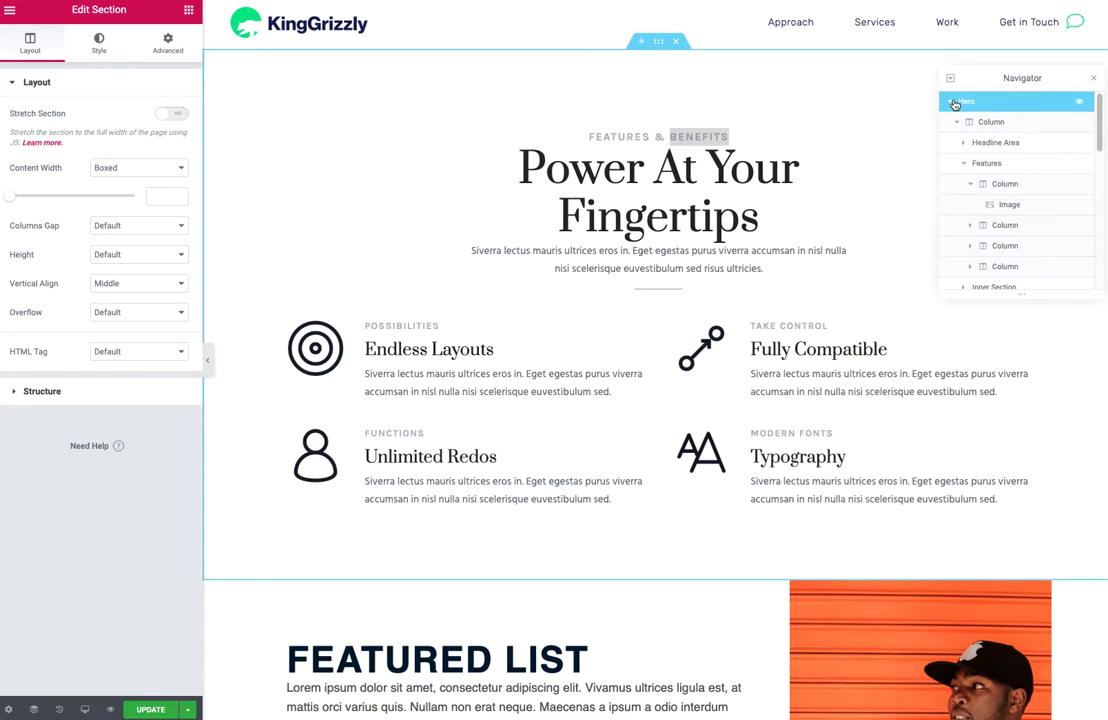
pyautogui.click(951, 102)
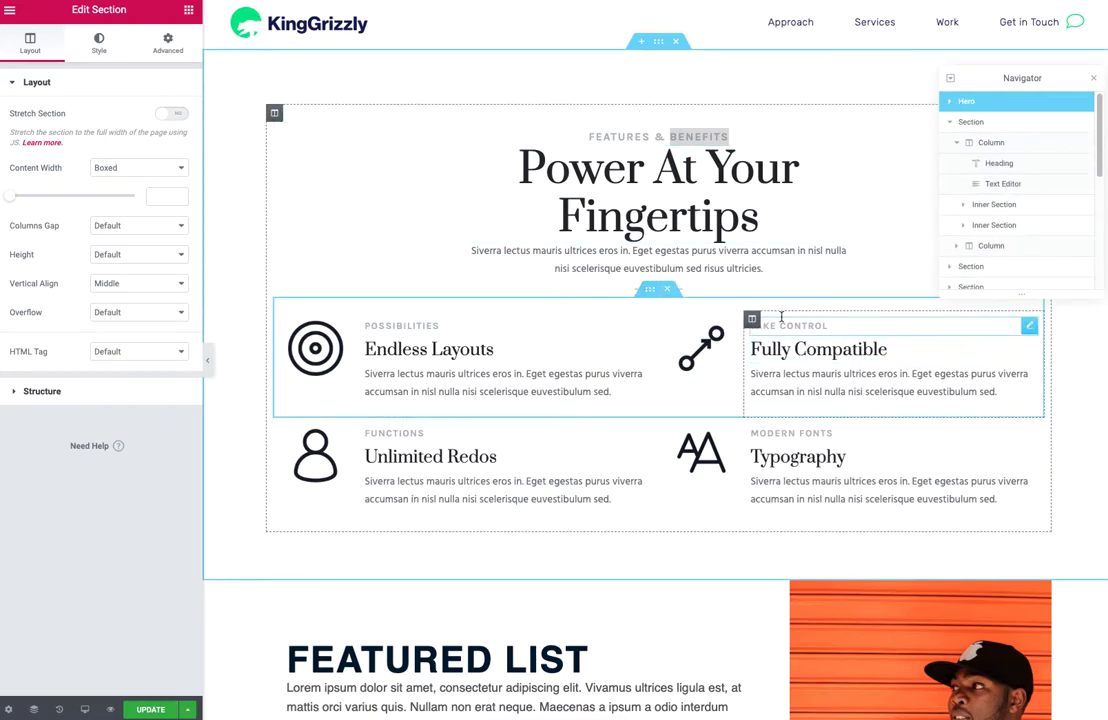
# Step: Move the star Icon and Text Editor directly into the DEMO column, then delete both leftover inner sections
pyautogui.scroll(-1, 711, 445)
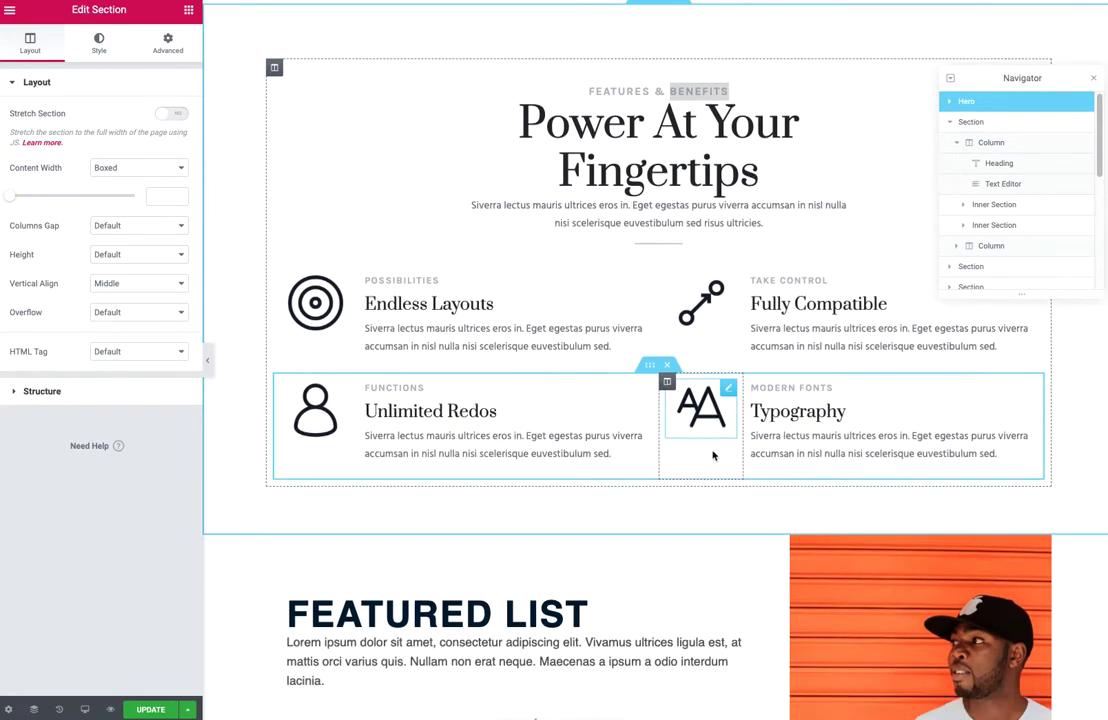
pyautogui.scroll(-1, 714, 456)
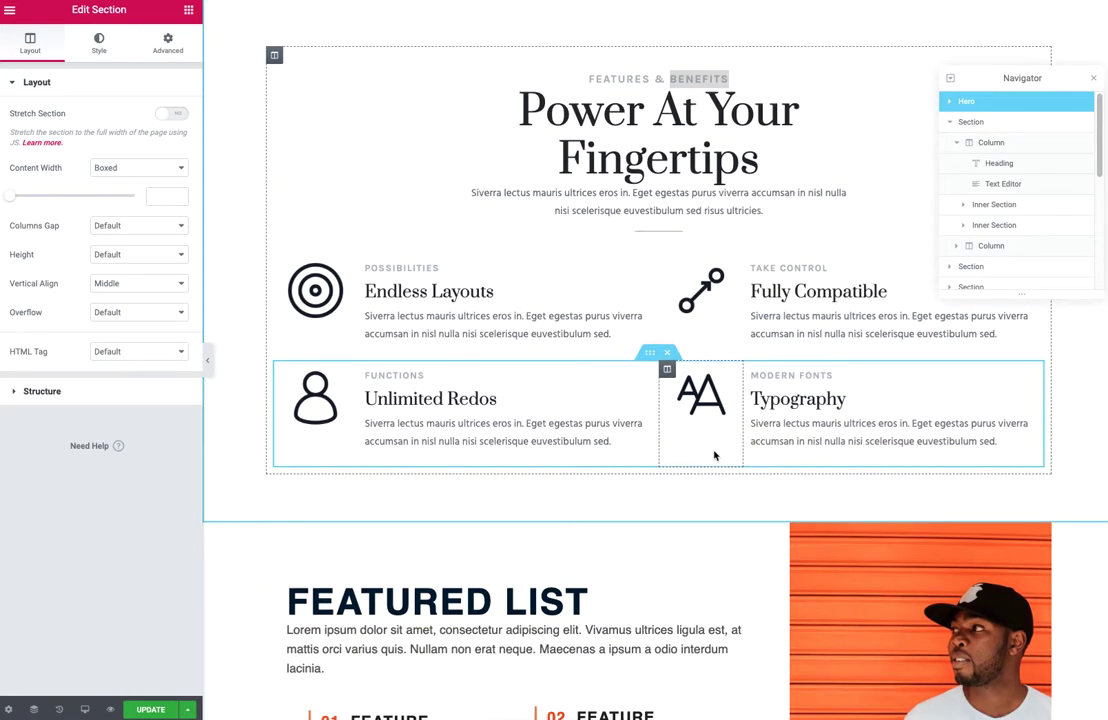
pyautogui.scroll(-1, 730, 392)
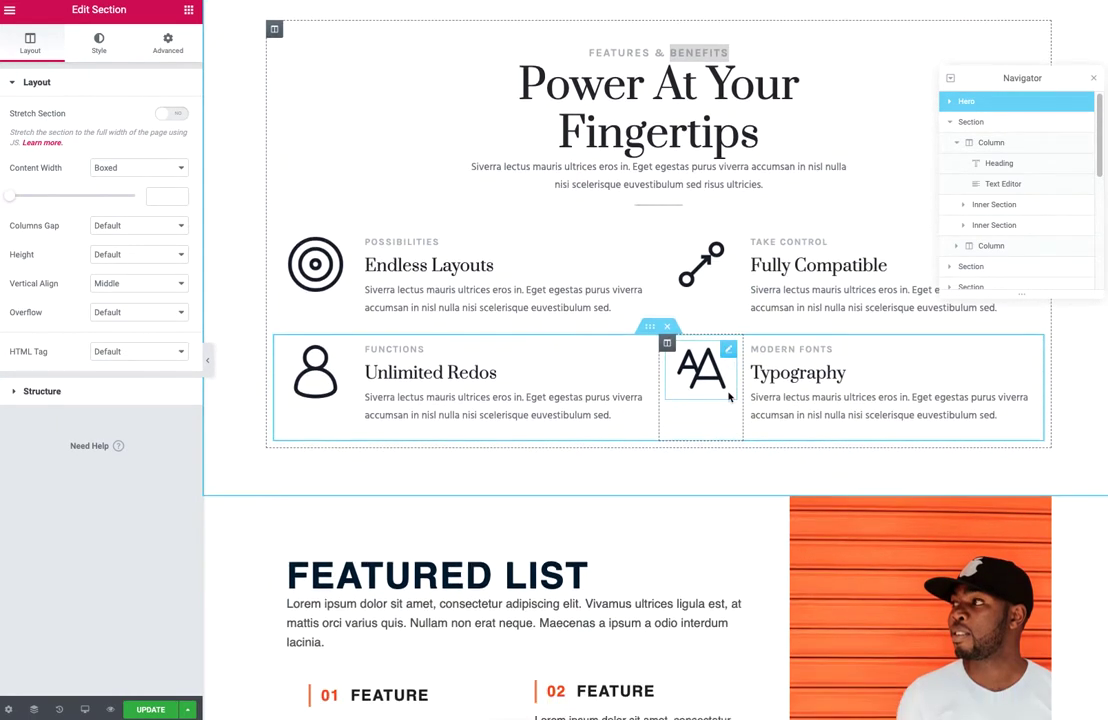
pyautogui.scroll(-2, 729, 397)
pyautogui.scroll(-6, 729, 400)
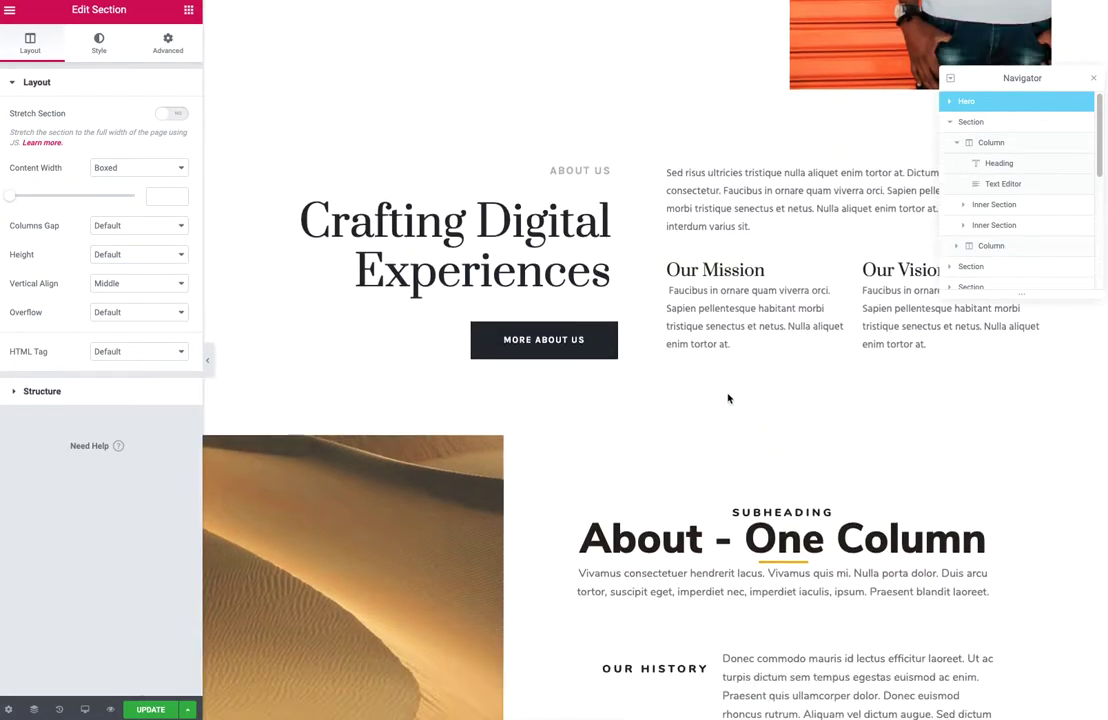
pyautogui.scroll(-3, 729, 400)
pyautogui.scroll(-5, 727, 395)
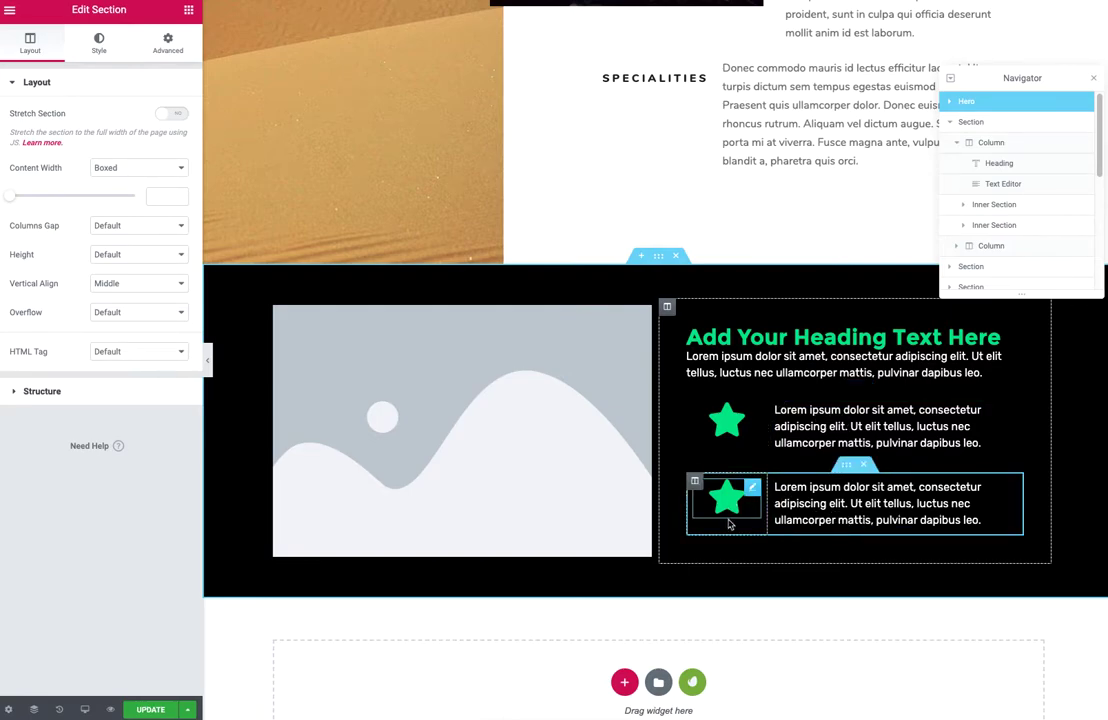
pyautogui.moveTo(877, 503)
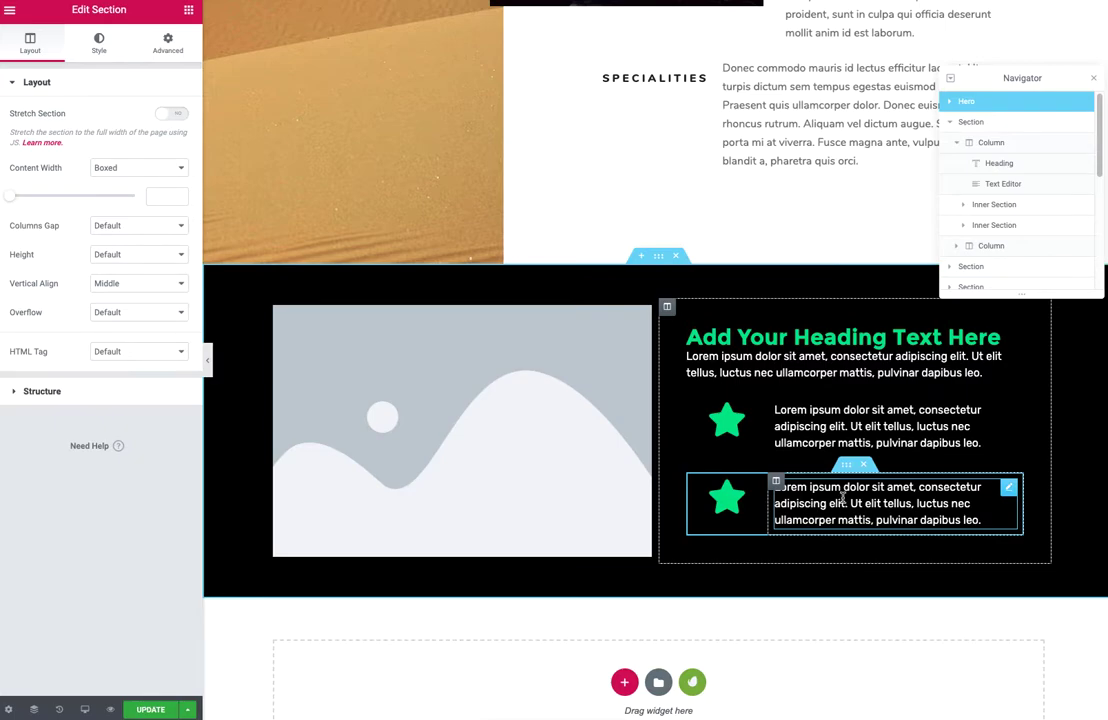
pyautogui.moveTo(727, 420)
pyautogui.mouseDown()
pyautogui.moveTo(772, 378)
pyautogui.moveTo(774, 396)
pyautogui.mouseUp()
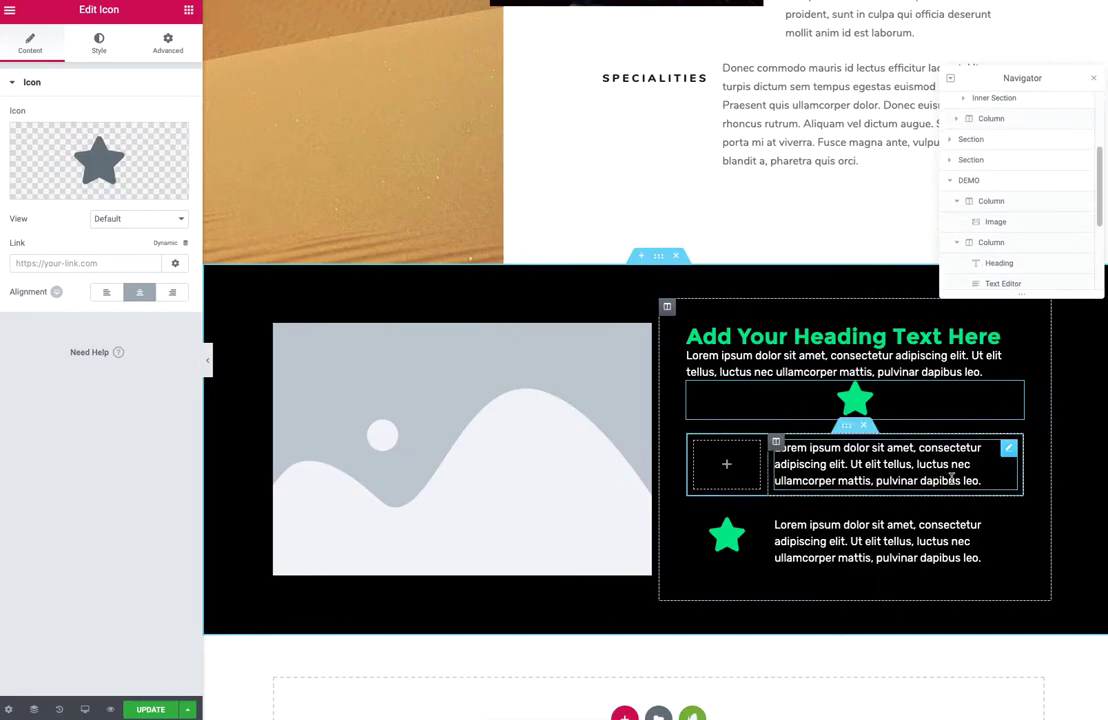
pyautogui.moveTo(952, 478); pyautogui.dragTo(945, 424)
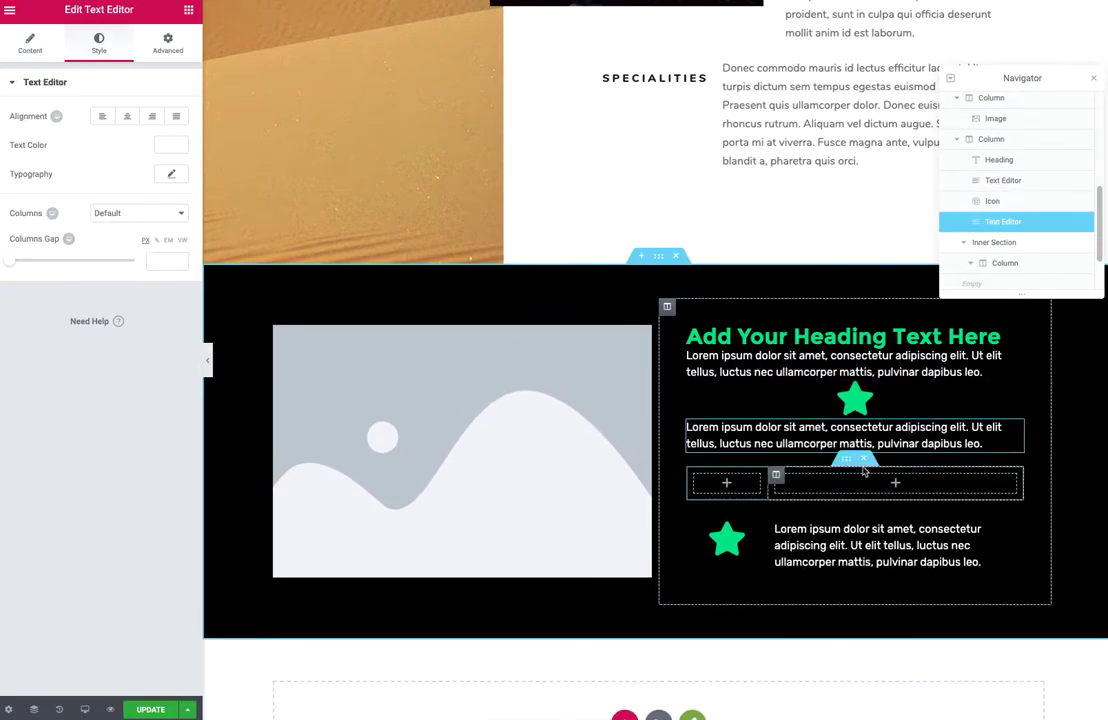
pyautogui.click(863, 460)
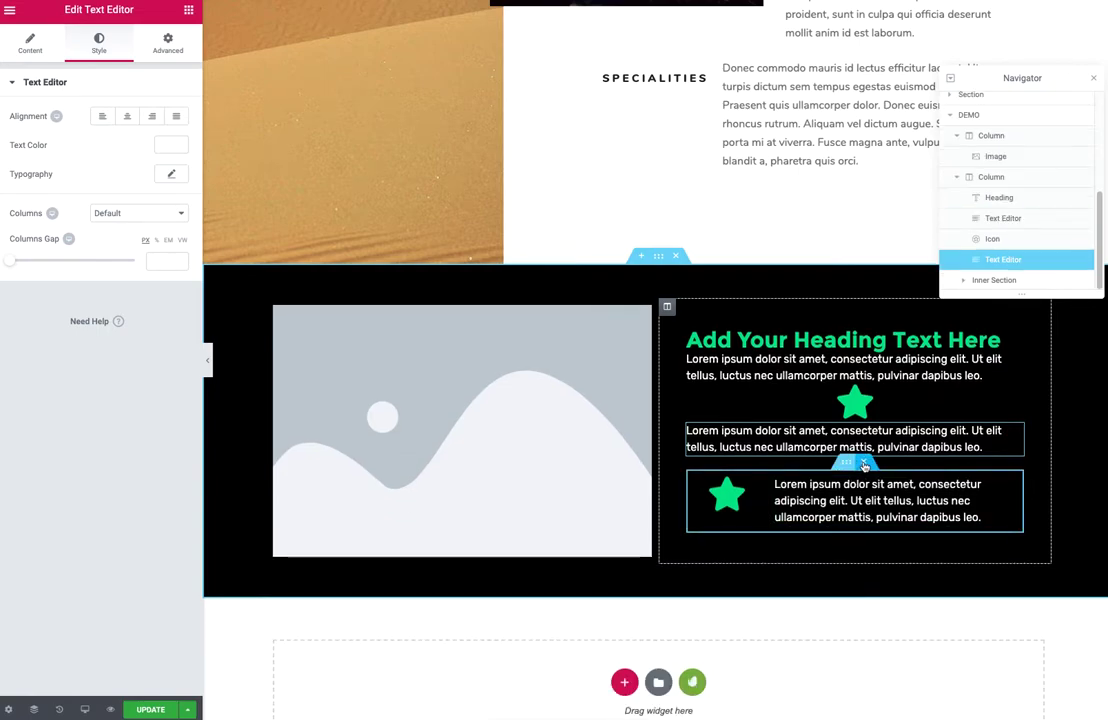
pyautogui.click(863, 464)
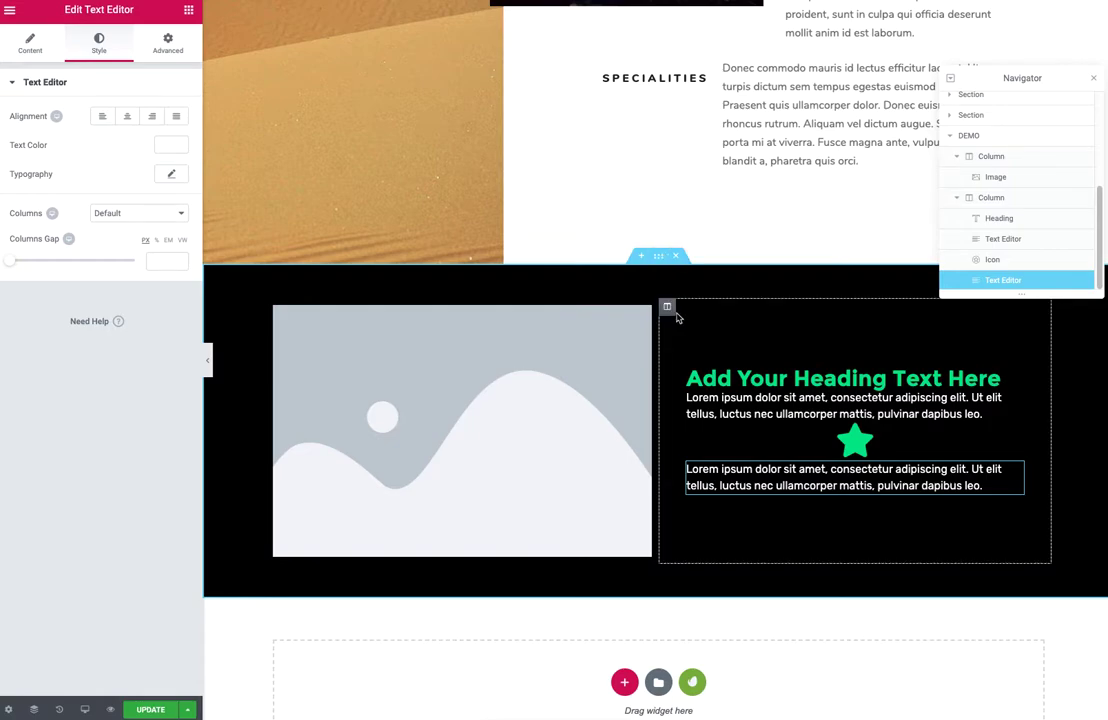
# Step: Set the star icon's Custom Positioning width to Inline (auto)
pyautogui.moveTo(855, 441)
pyautogui.click(892, 441)
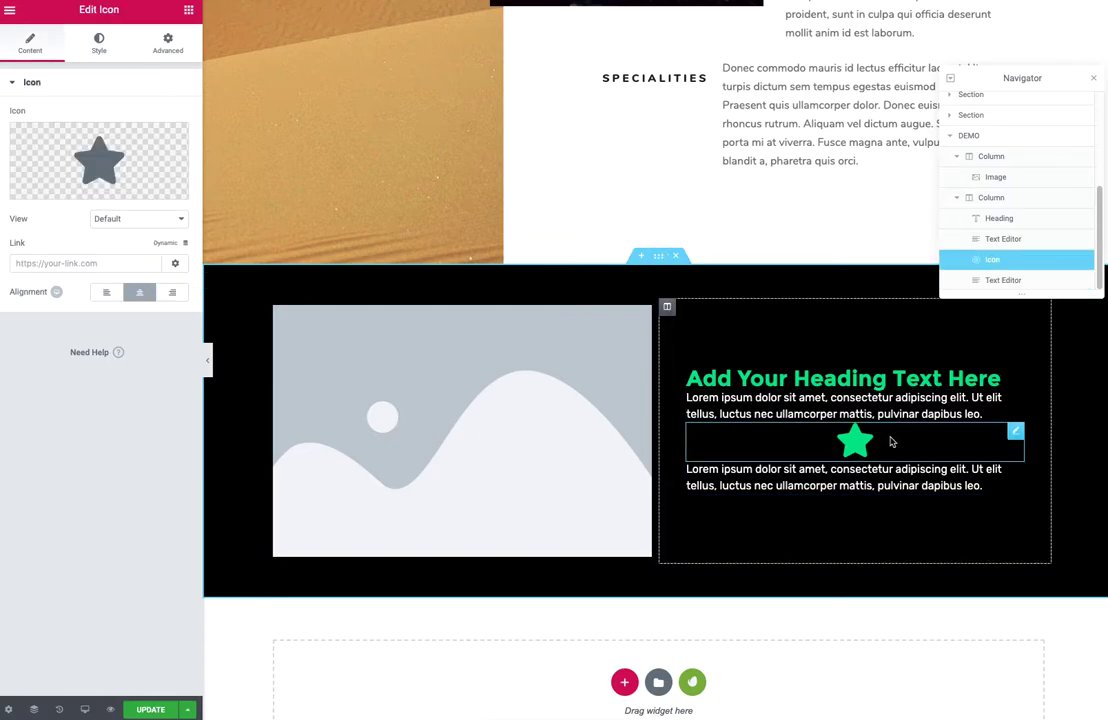
pyautogui.click(168, 44)
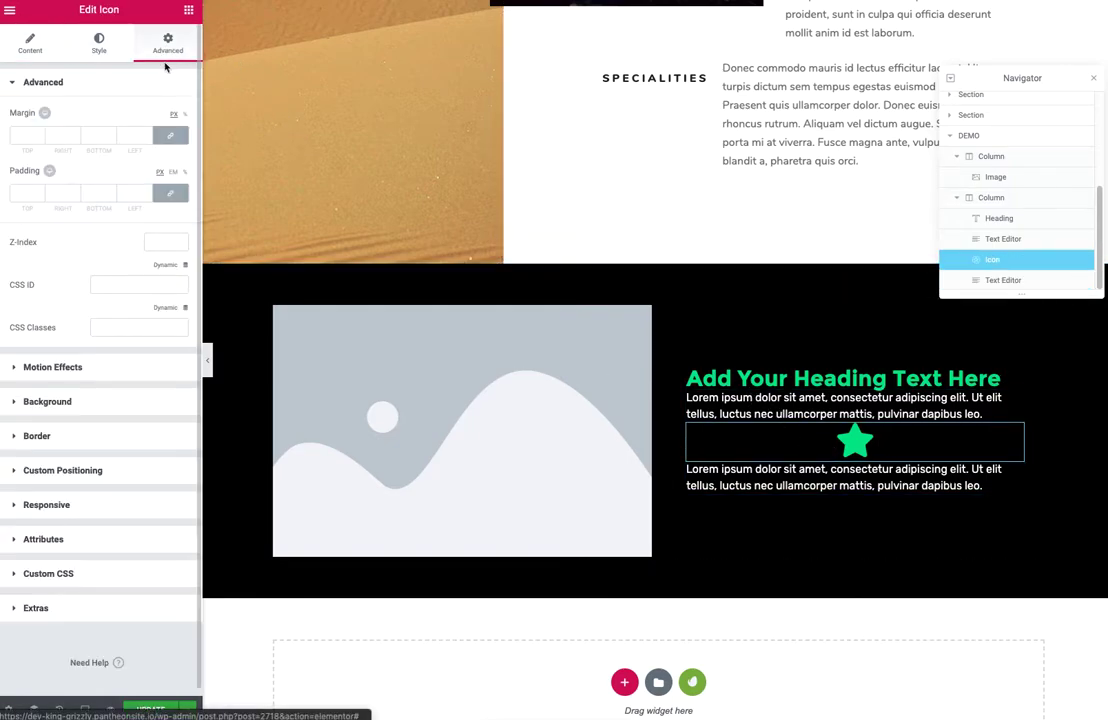
pyautogui.click(108, 466)
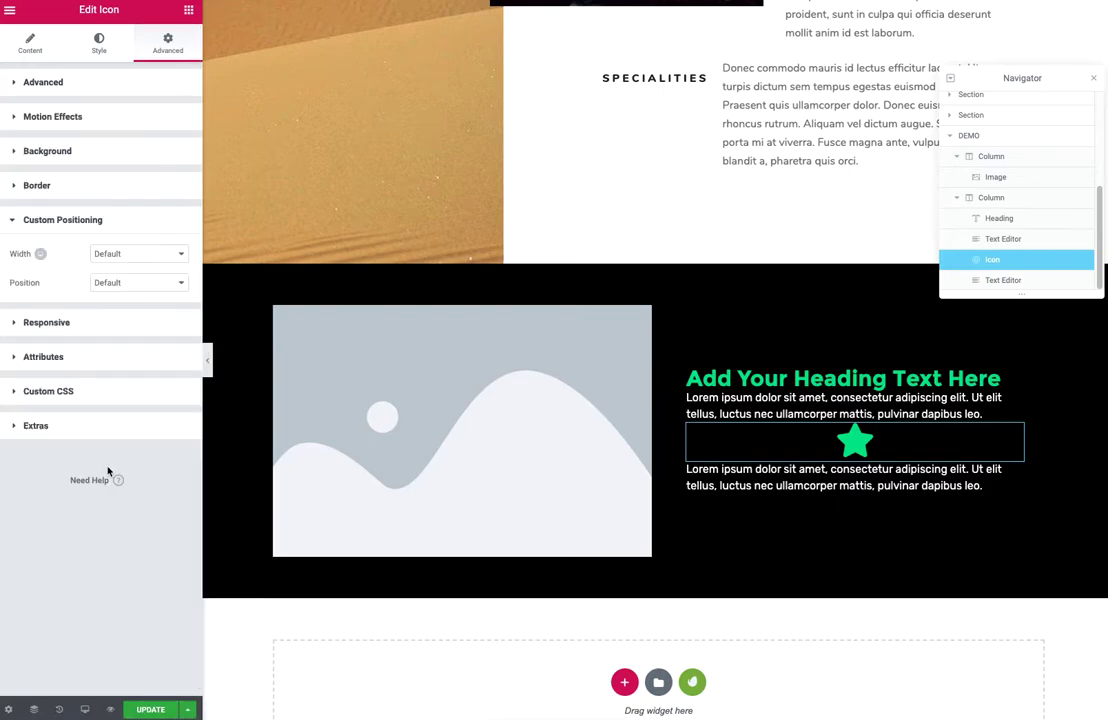
pyautogui.click(116, 256)
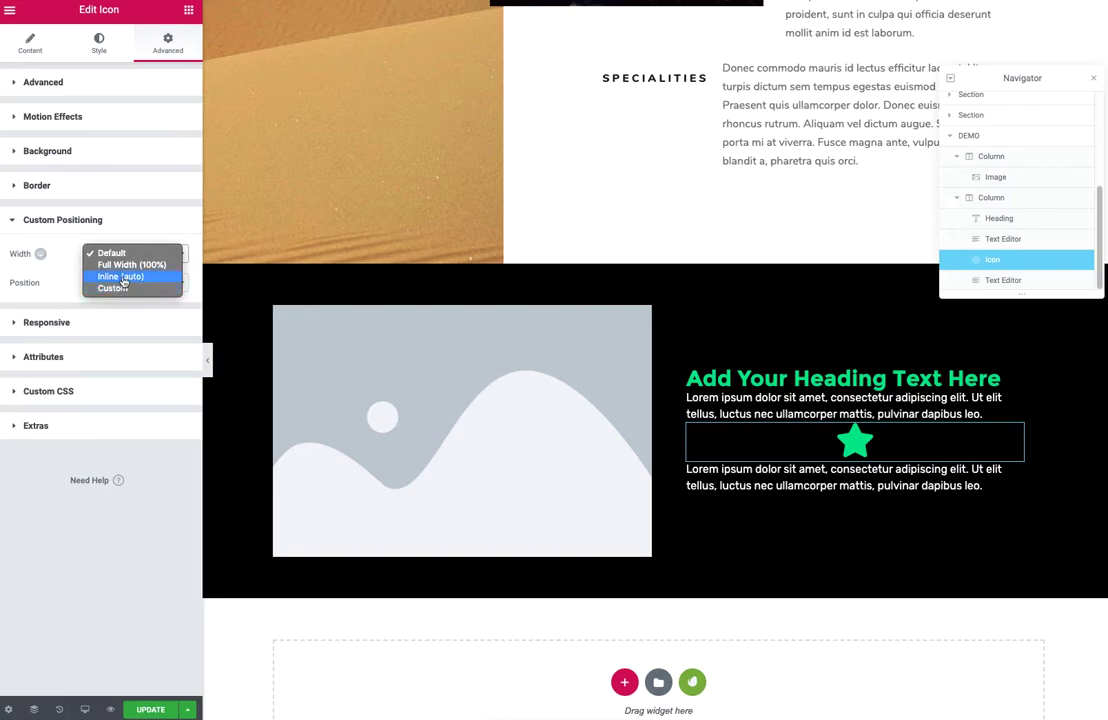
pyautogui.click(124, 277)
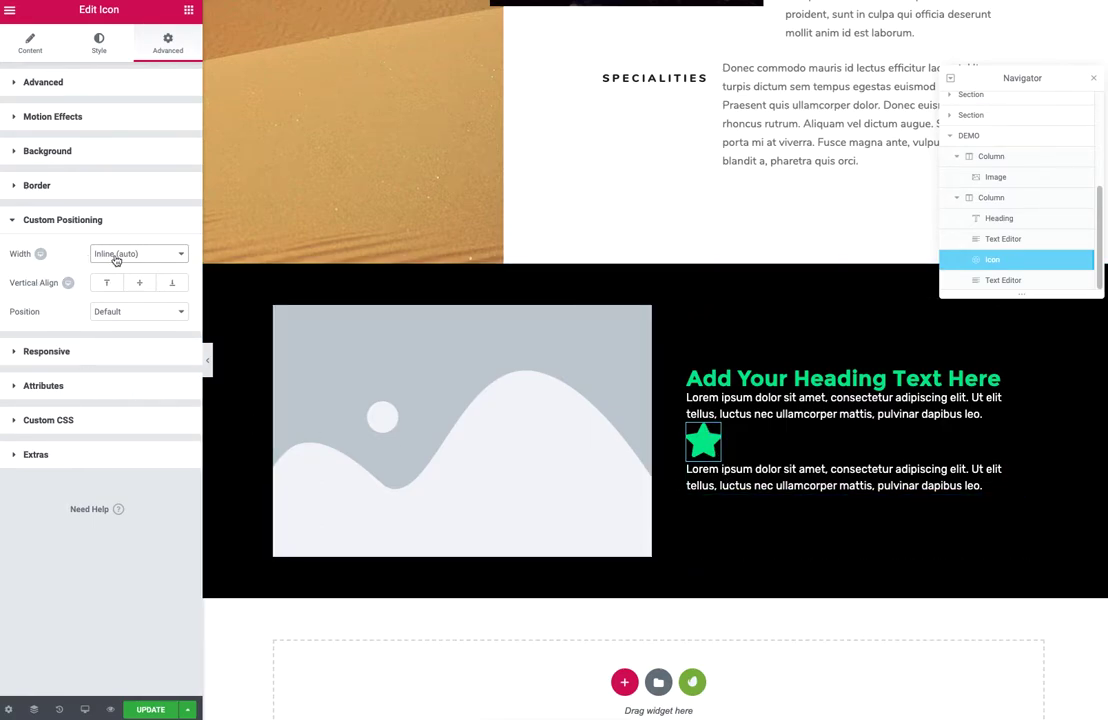
# Step: Give the paragraph below the star a Custom Positioning width of 80%
pyautogui.click(1015, 470)
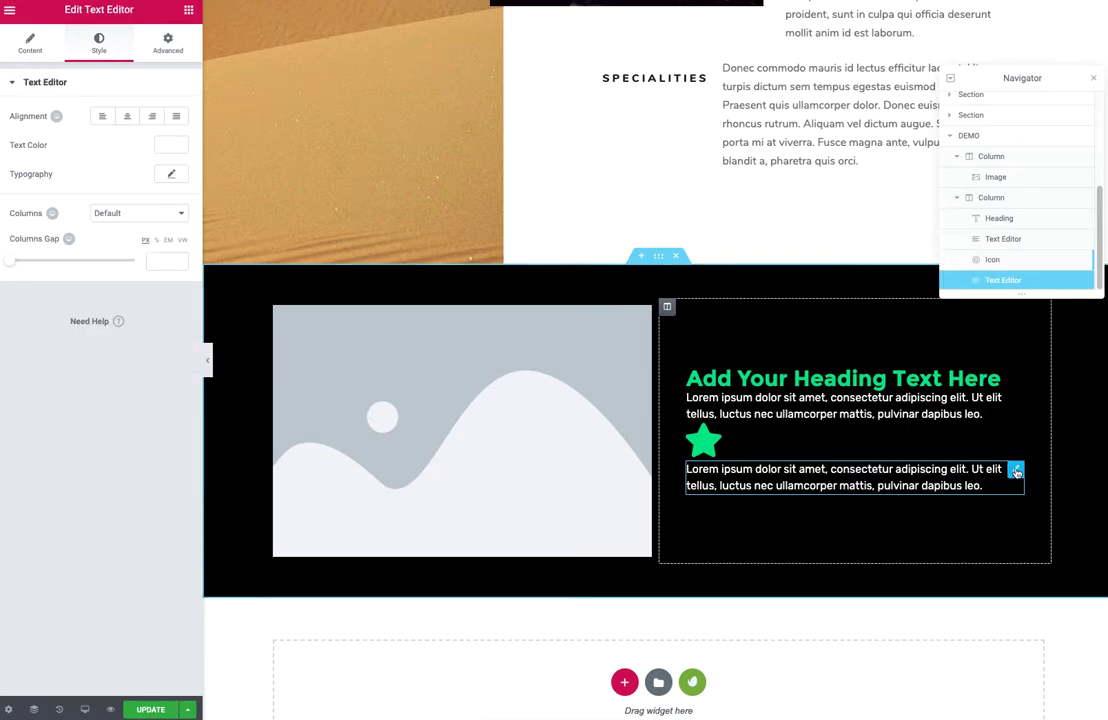
pyautogui.click(166, 46)
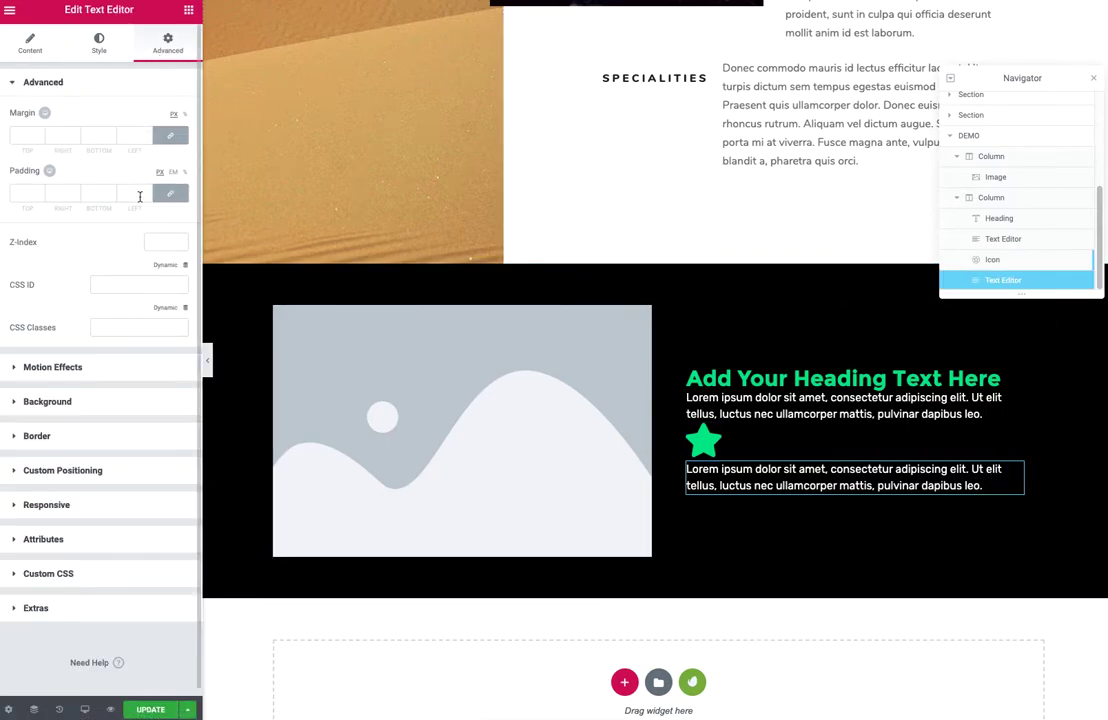
pyautogui.click(99, 469)
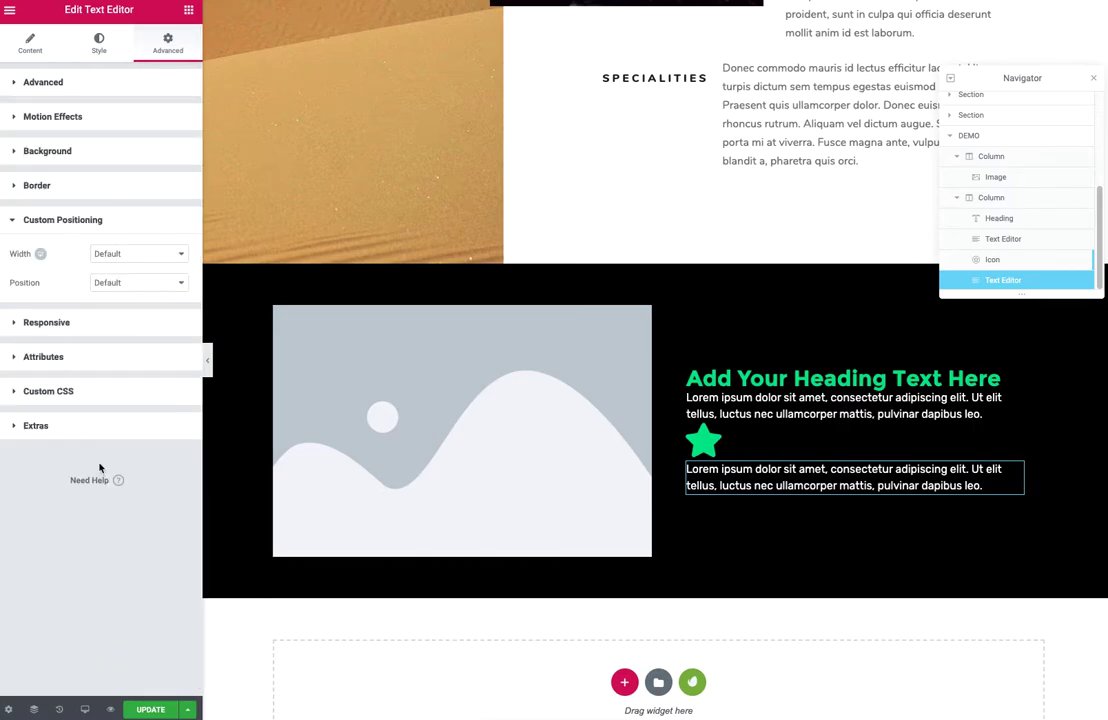
pyautogui.click(144, 256)
pyautogui.click(142, 277)
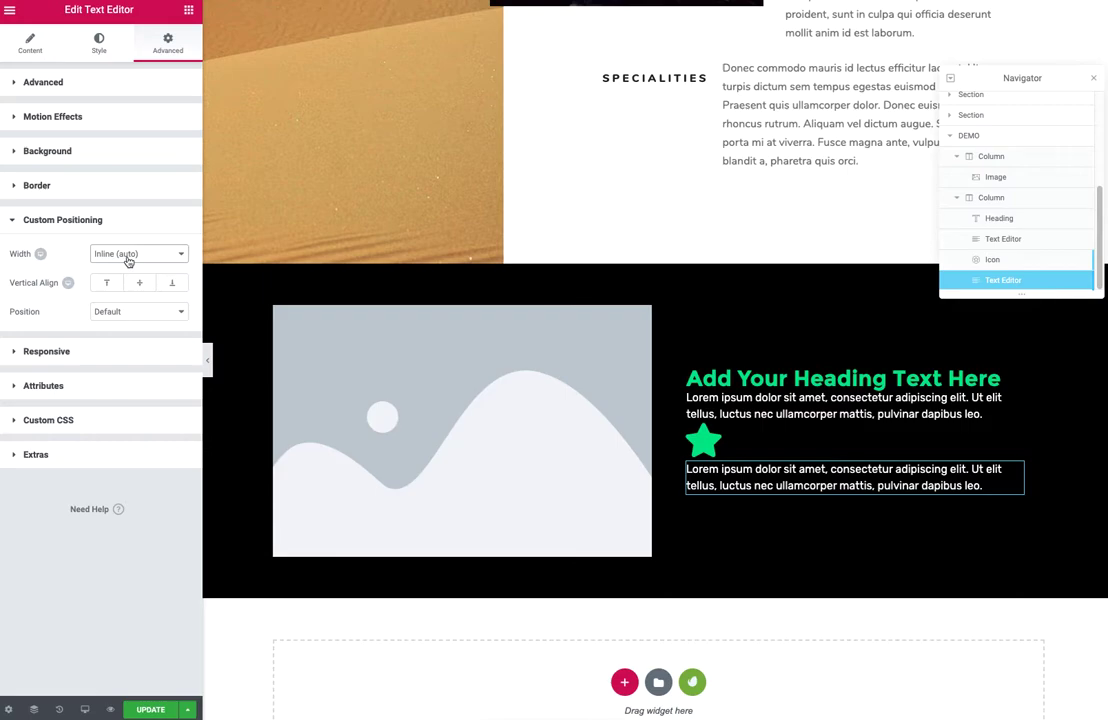
pyautogui.click(128, 258)
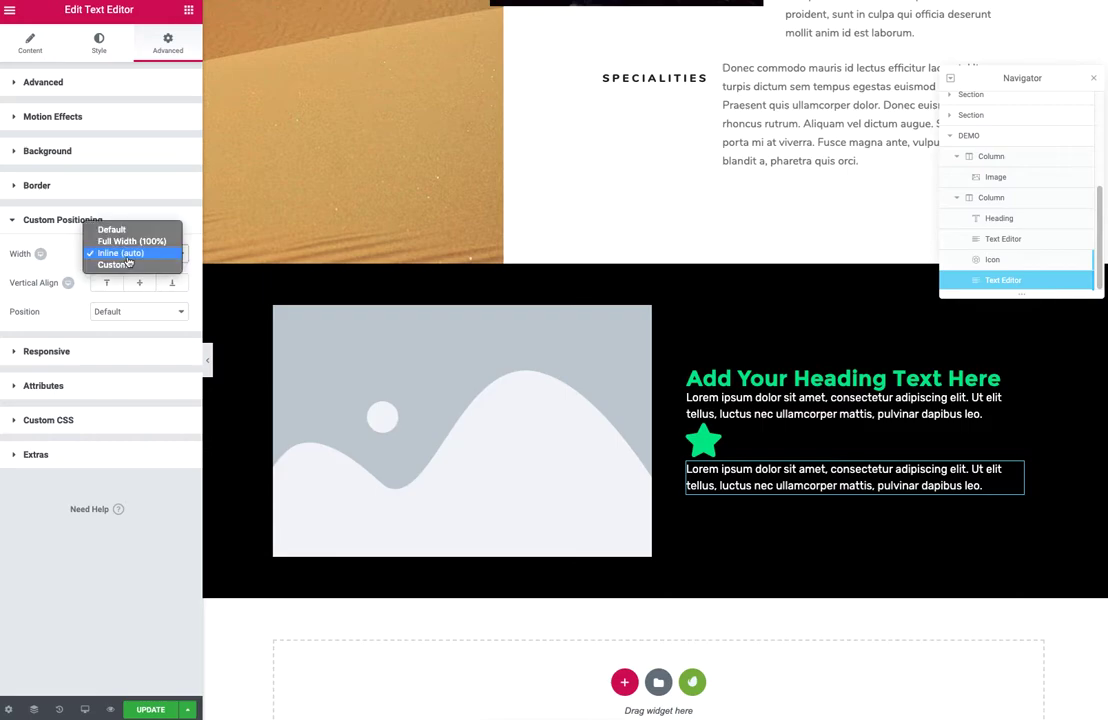
pyautogui.click(127, 263)
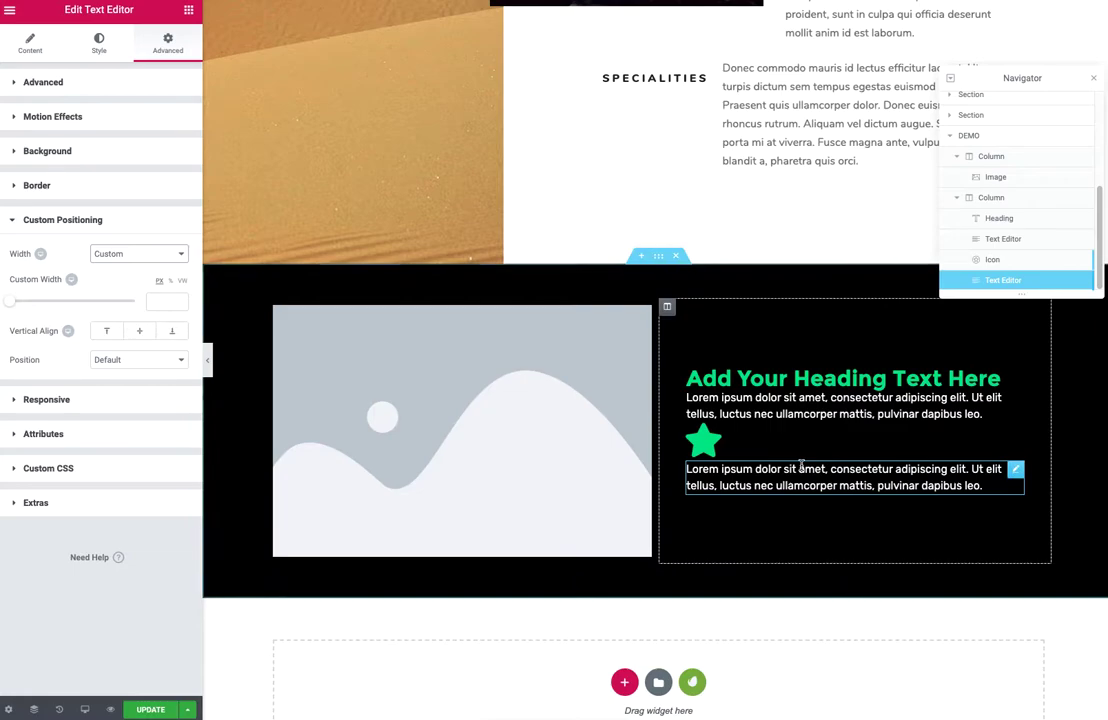
pyautogui.click(171, 283)
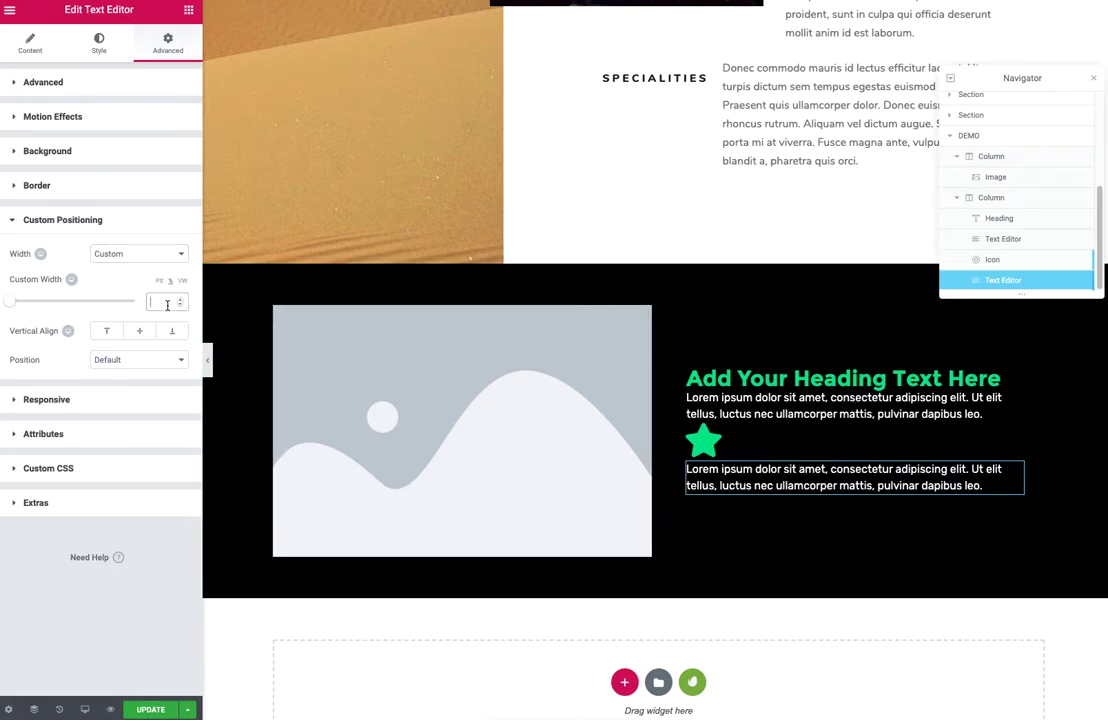
pyautogui.write('80')
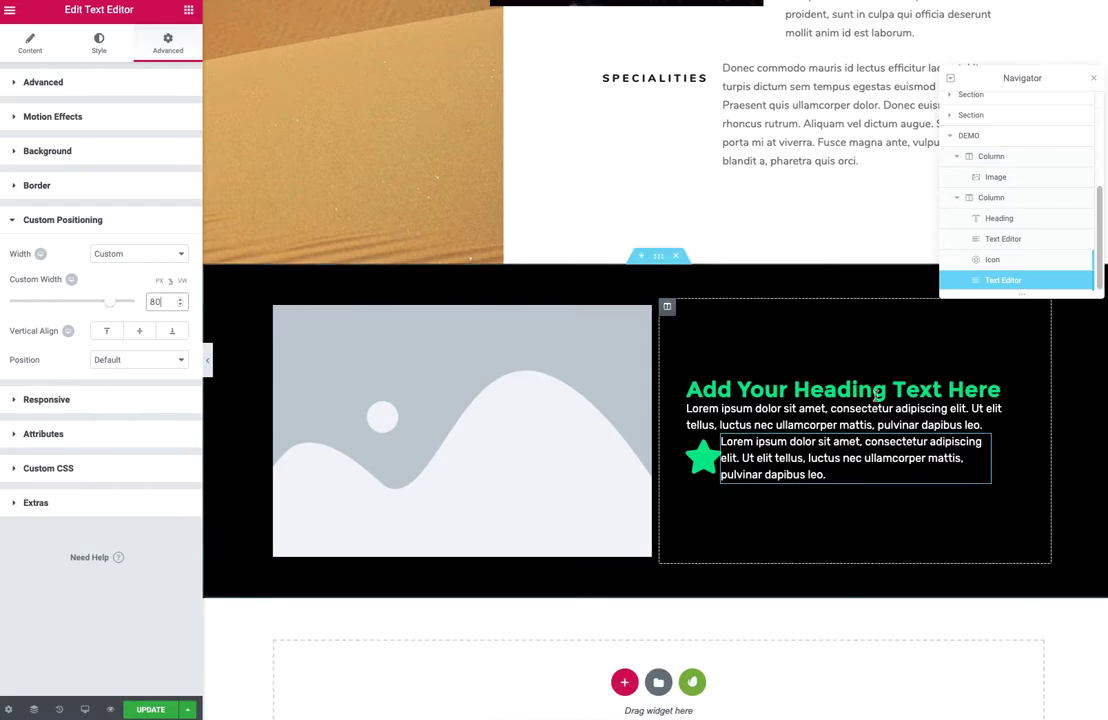
pyautogui.moveTo(703, 441)
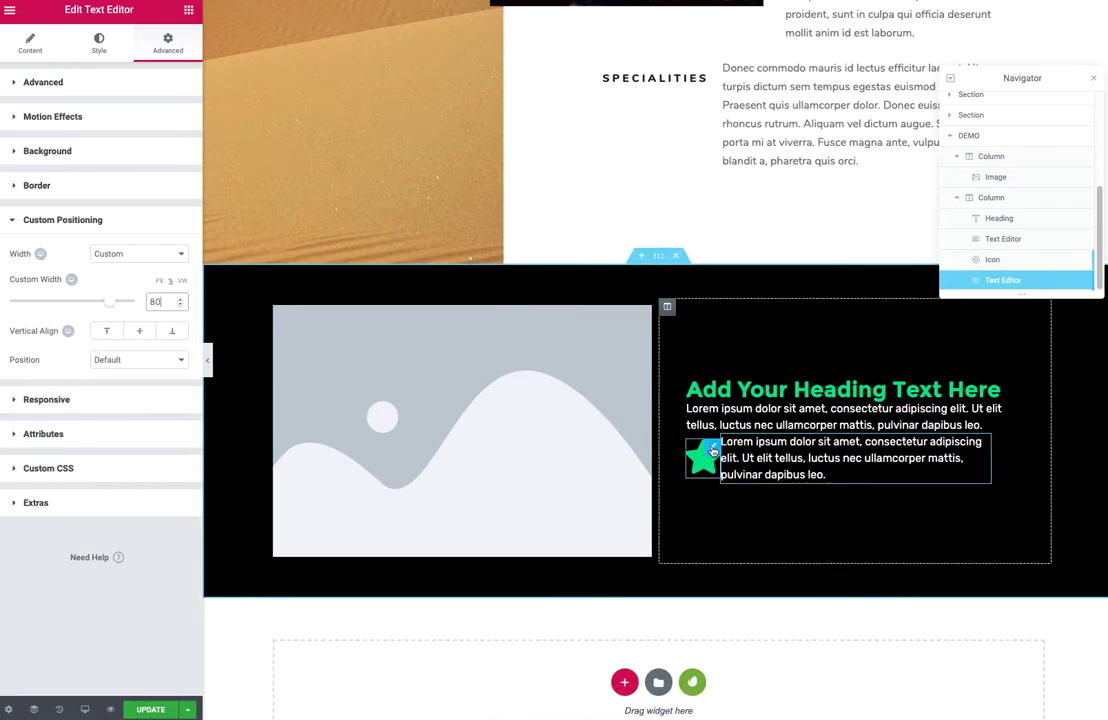
# Step: Give the upper paragraph under the heading a 20px bottom margin
pyautogui.click(711, 452)
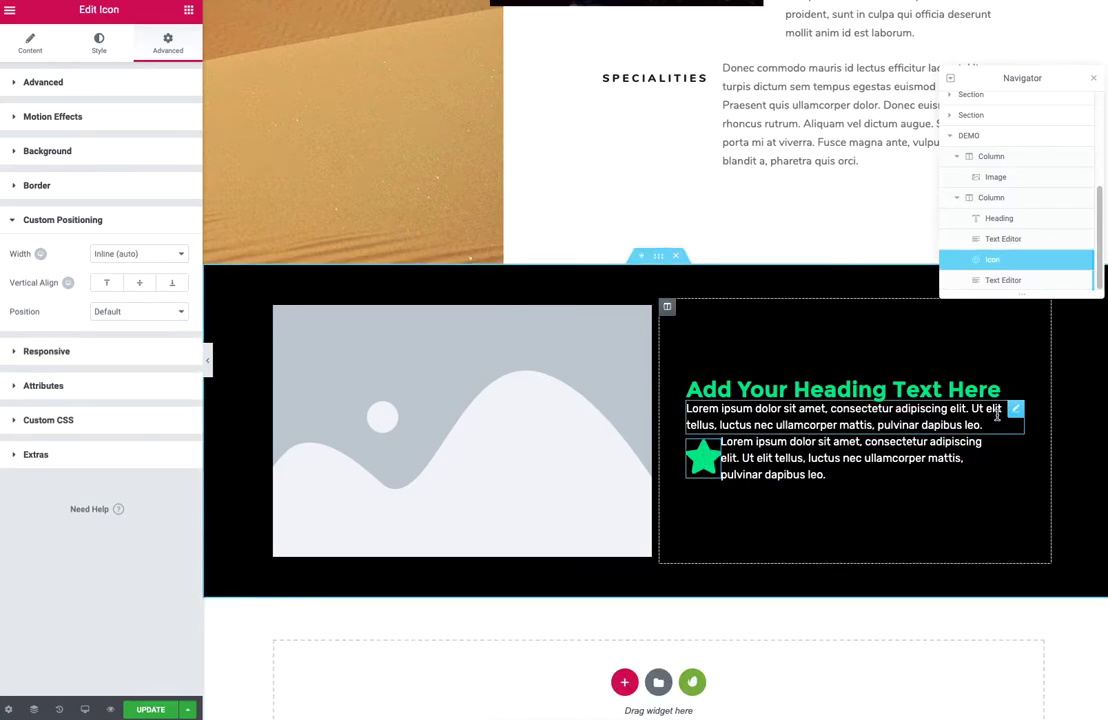
pyautogui.click(1015, 408)
pyautogui.click(161, 56)
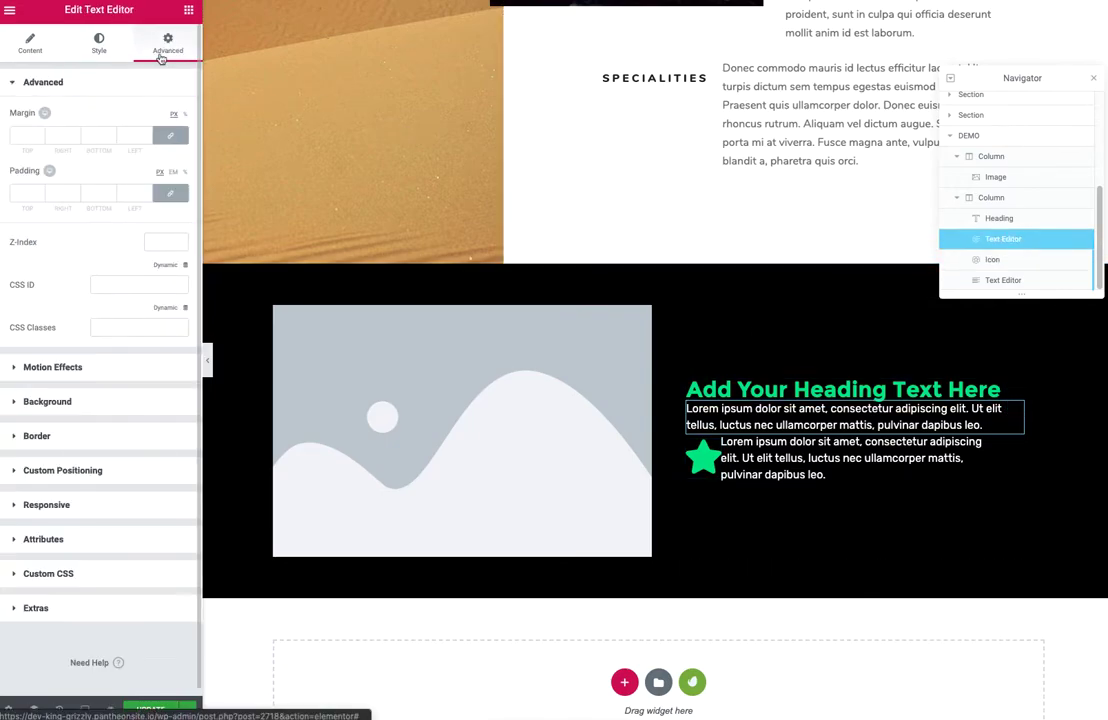
pyautogui.moveTo(97, 137); pyautogui.dragTo(80, 133)
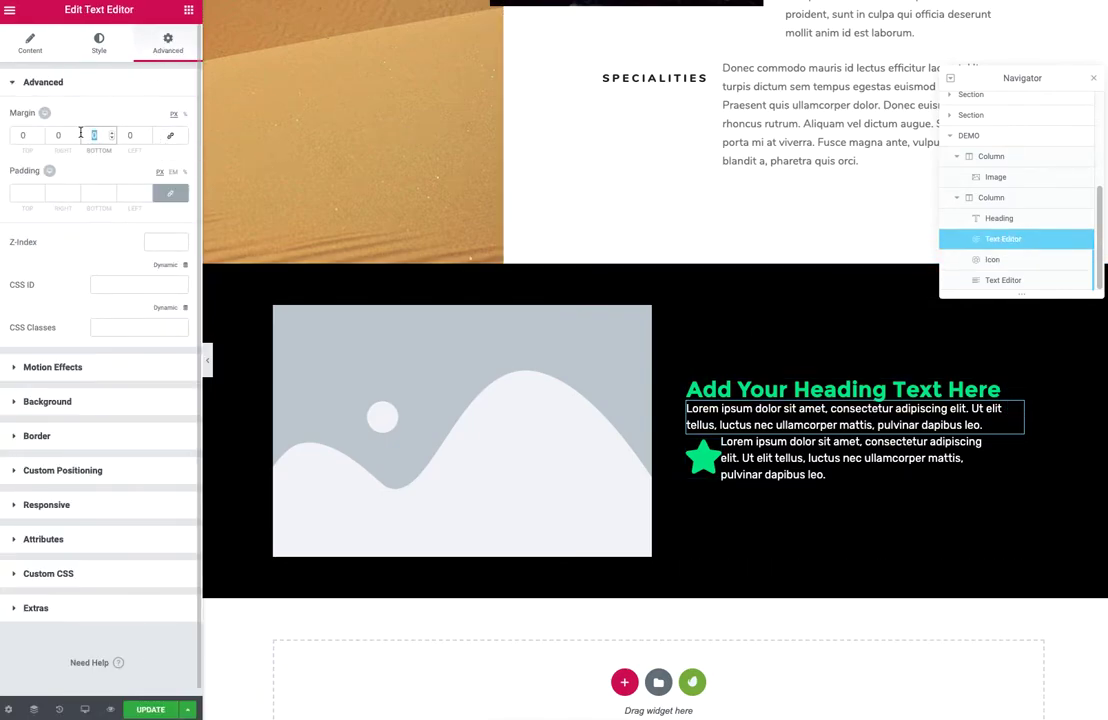
pyautogui.write('20')
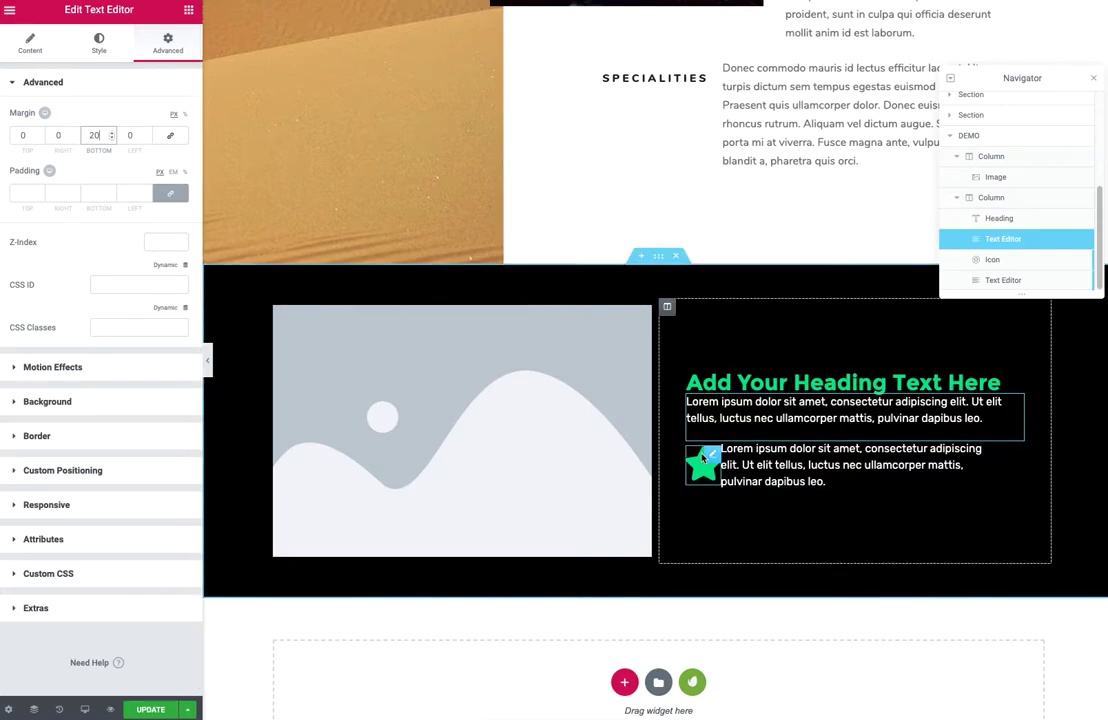
# Step: Give the star icon a 20px right margin
pyautogui.click(711, 457)
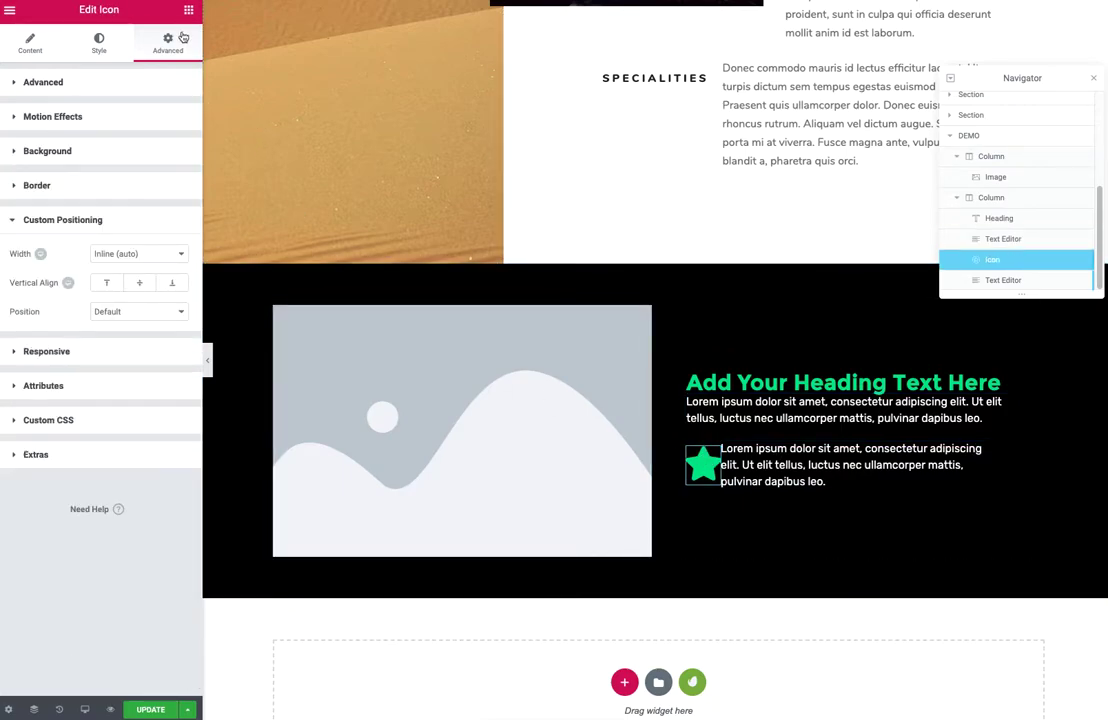
pyautogui.click(98, 45)
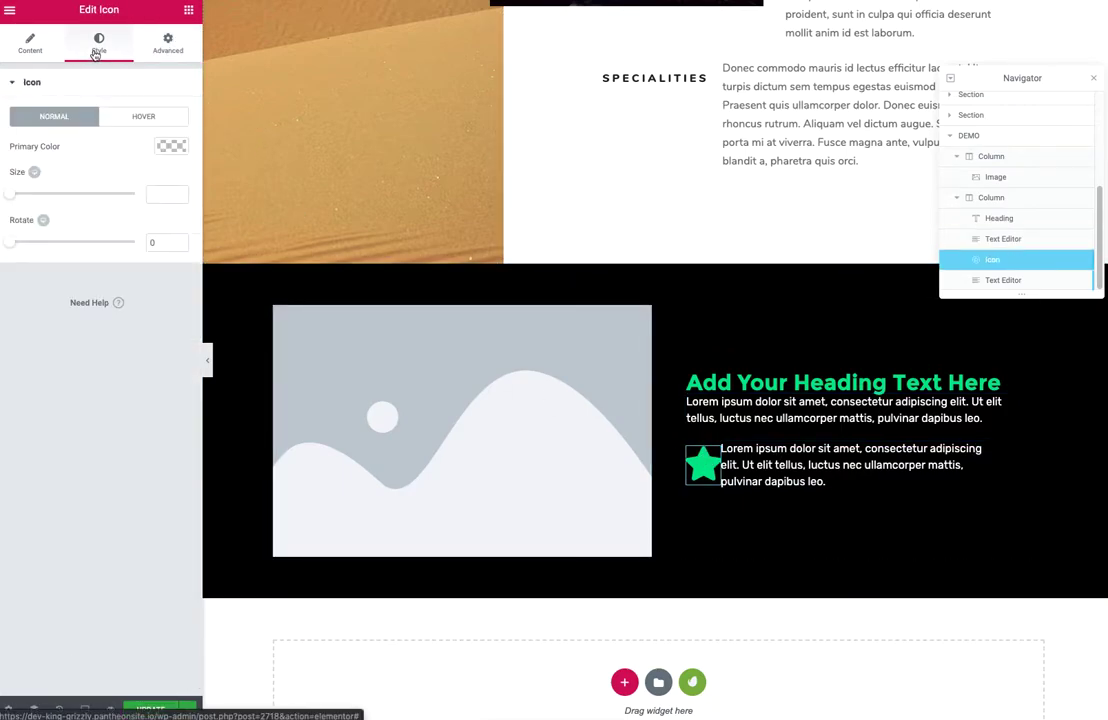
pyautogui.click(166, 44)
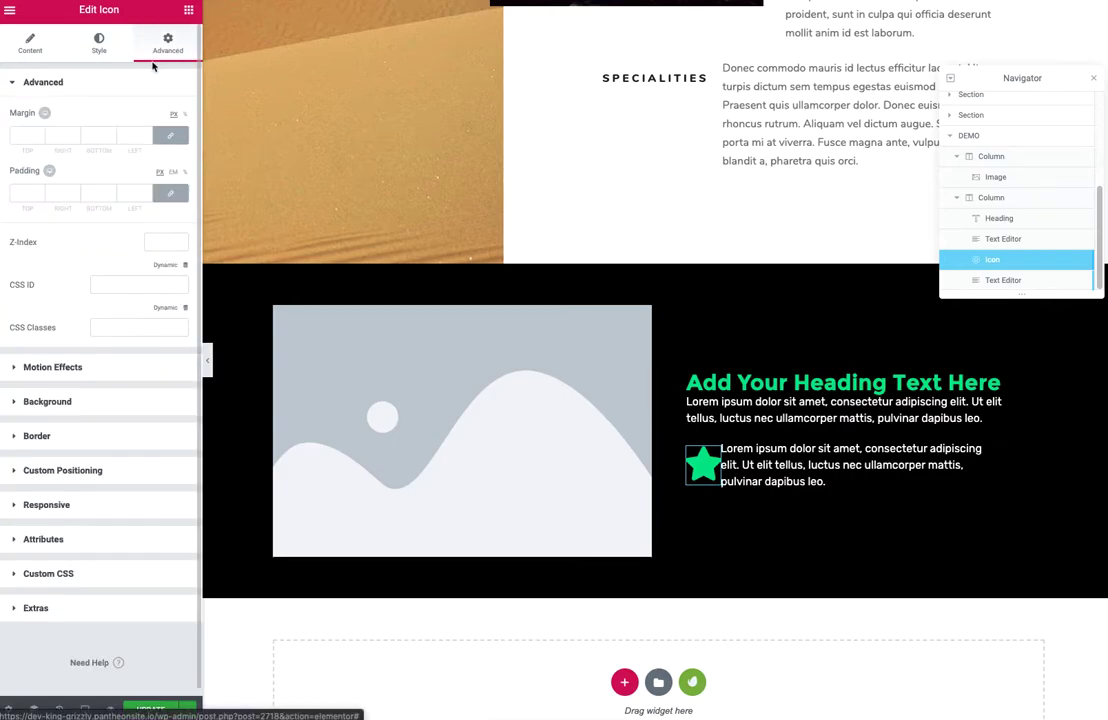
pyautogui.doubleClick(62, 136)
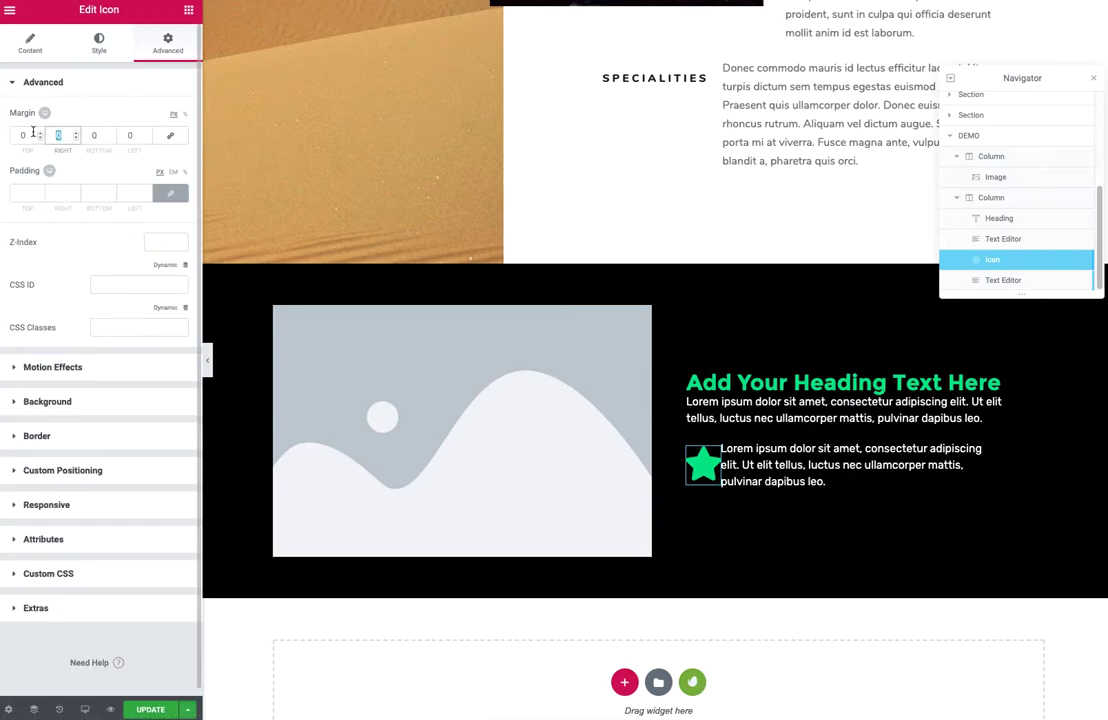
pyautogui.write('20')
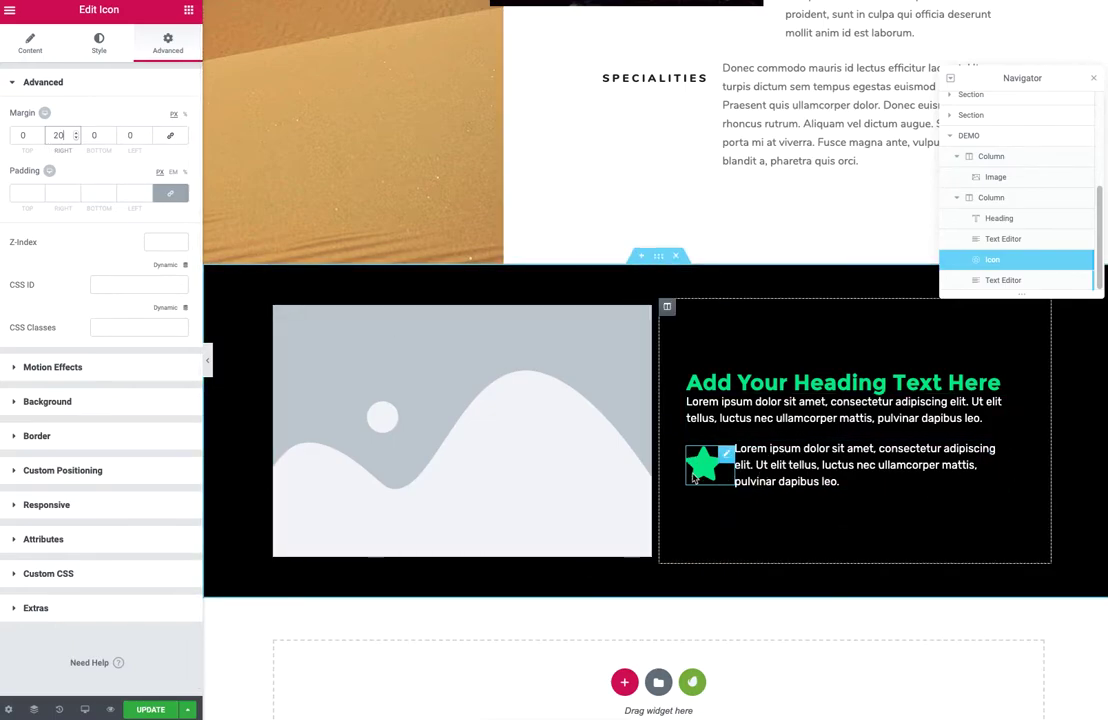
pyautogui.moveTo(462, 430)
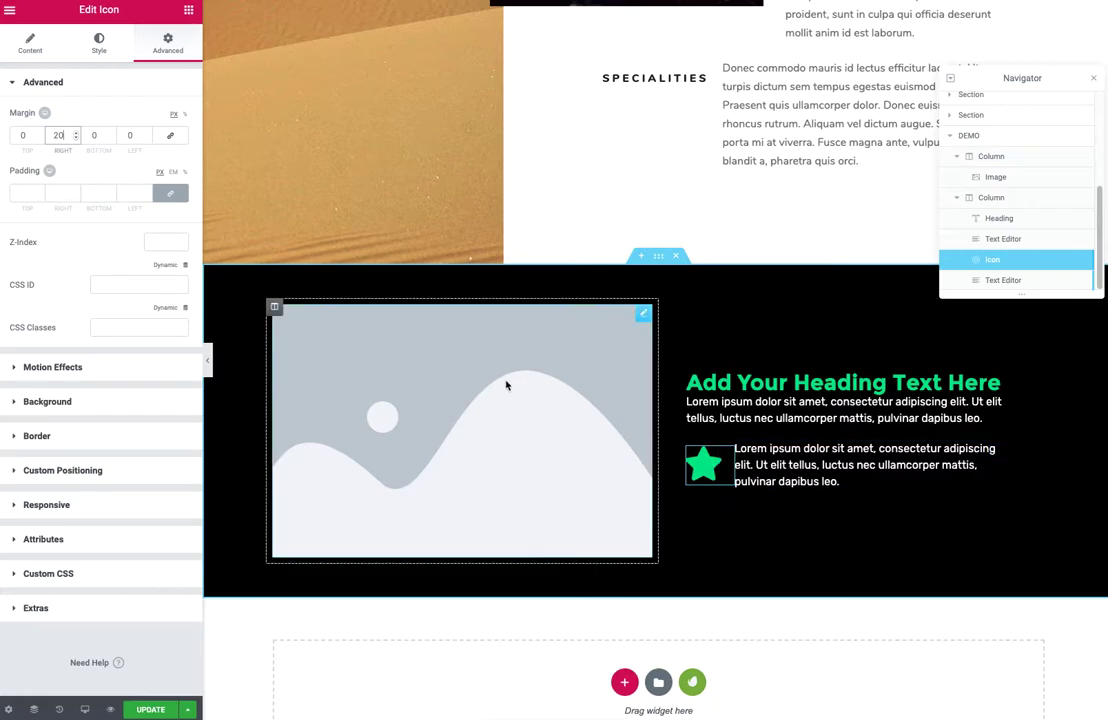
# Step: Set the star icon's Content alignment to Right
pyautogui.click(84, 48)
pyautogui.click(42, 50)
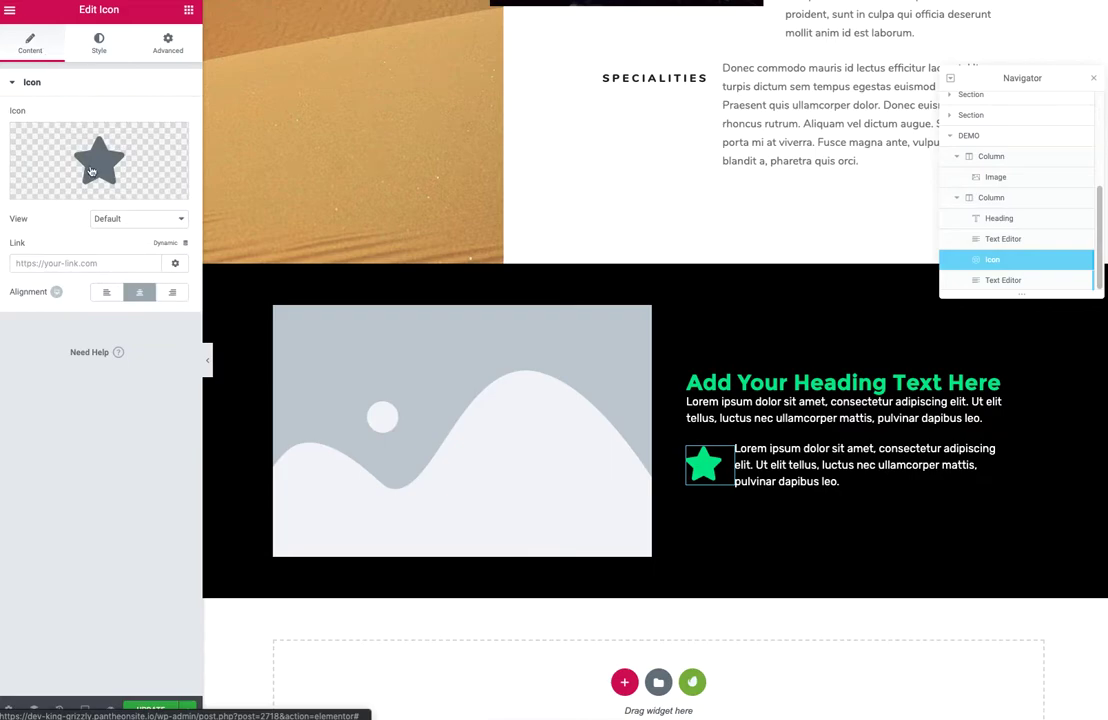
pyautogui.click(175, 294)
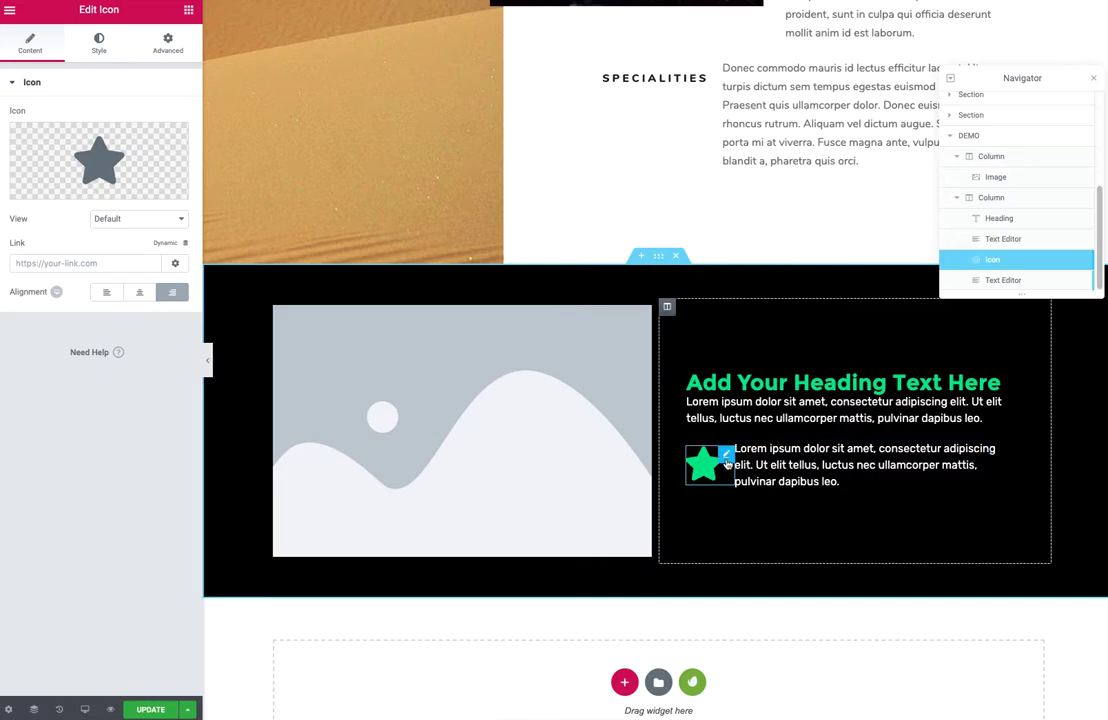
# Step: Set the star icon's Custom Positioning width to a custom 20%
pyautogui.click(160, 44)
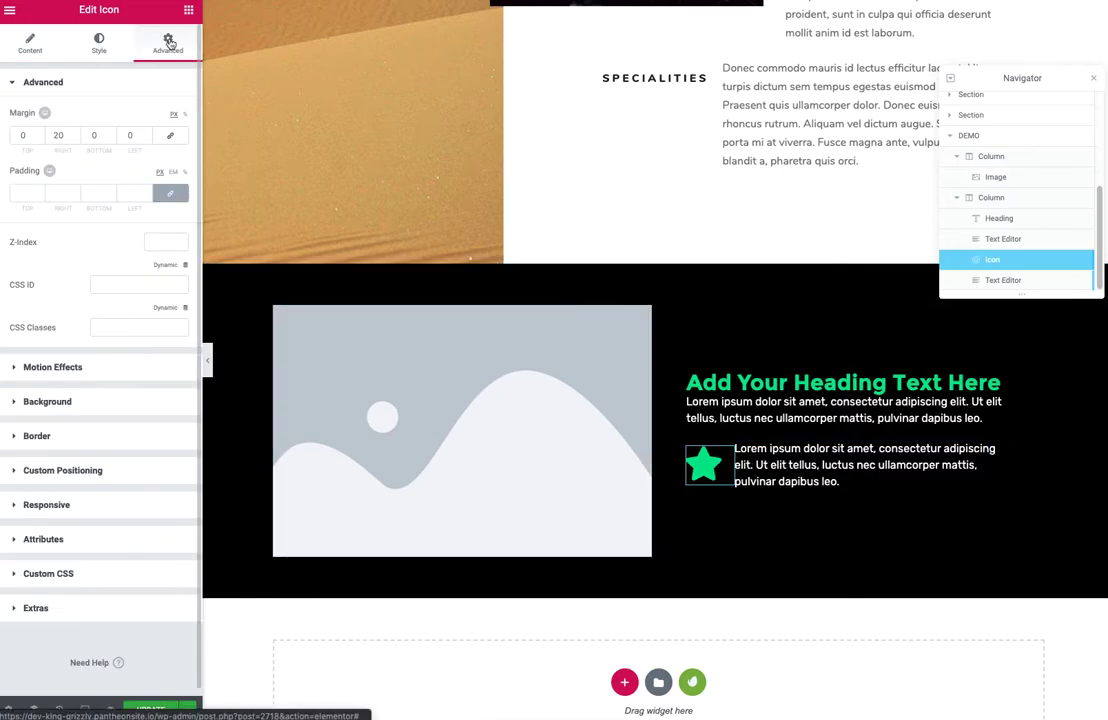
pyautogui.click(75, 471)
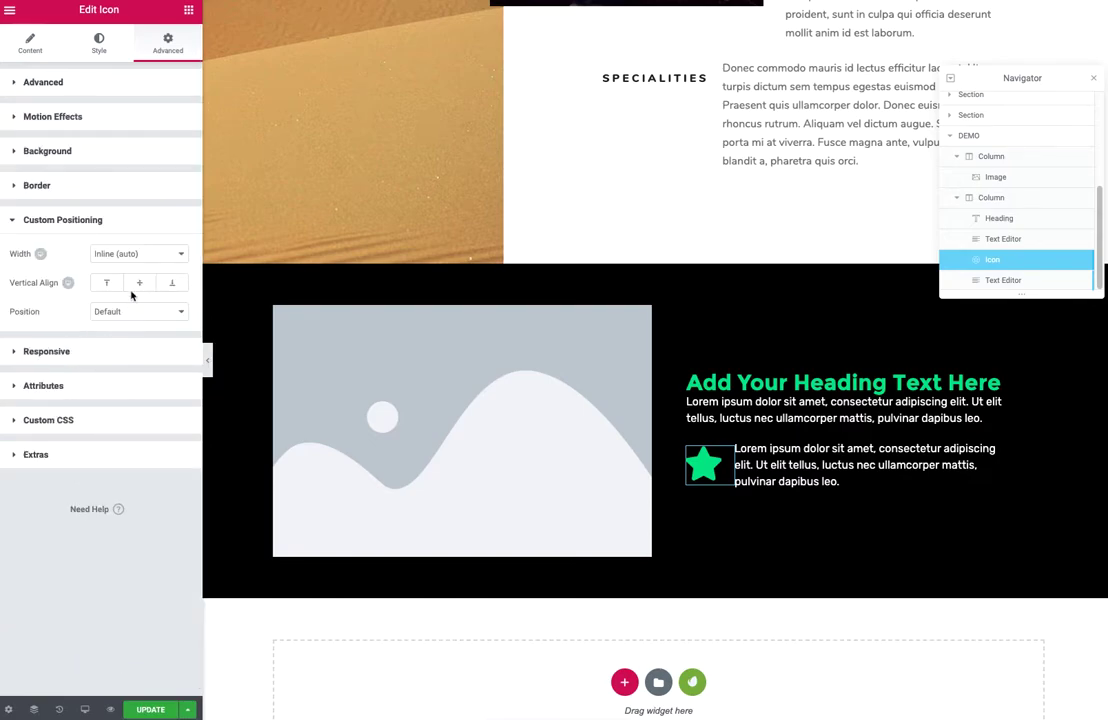
pyautogui.click(140, 257)
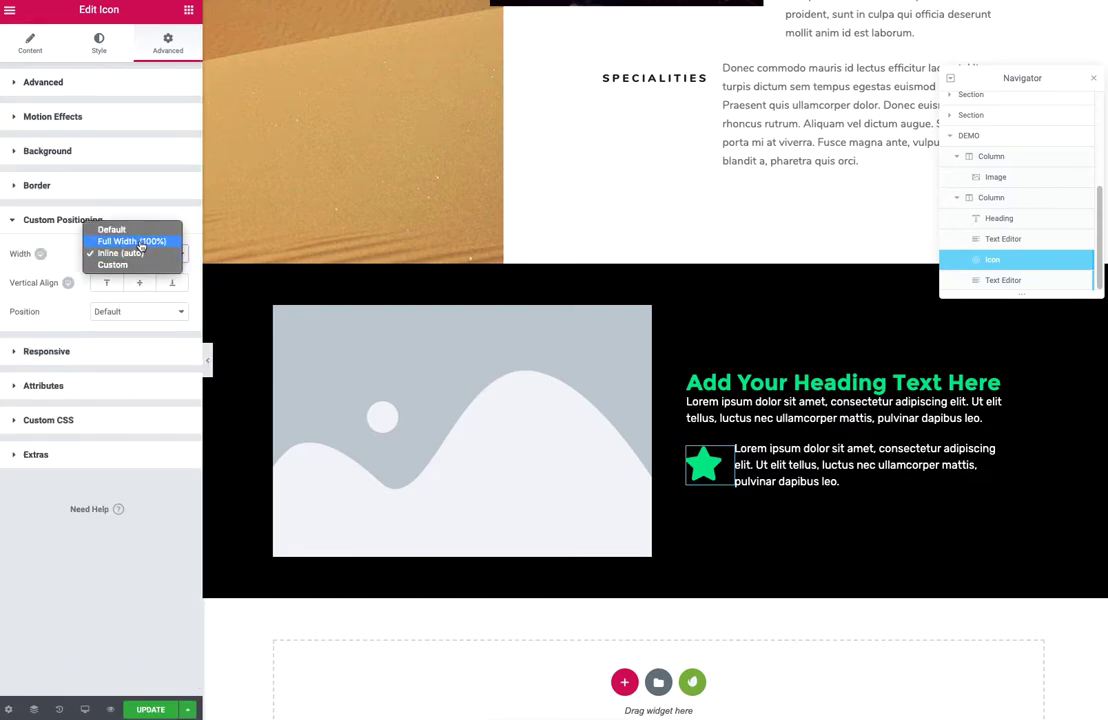
pyautogui.click(141, 264)
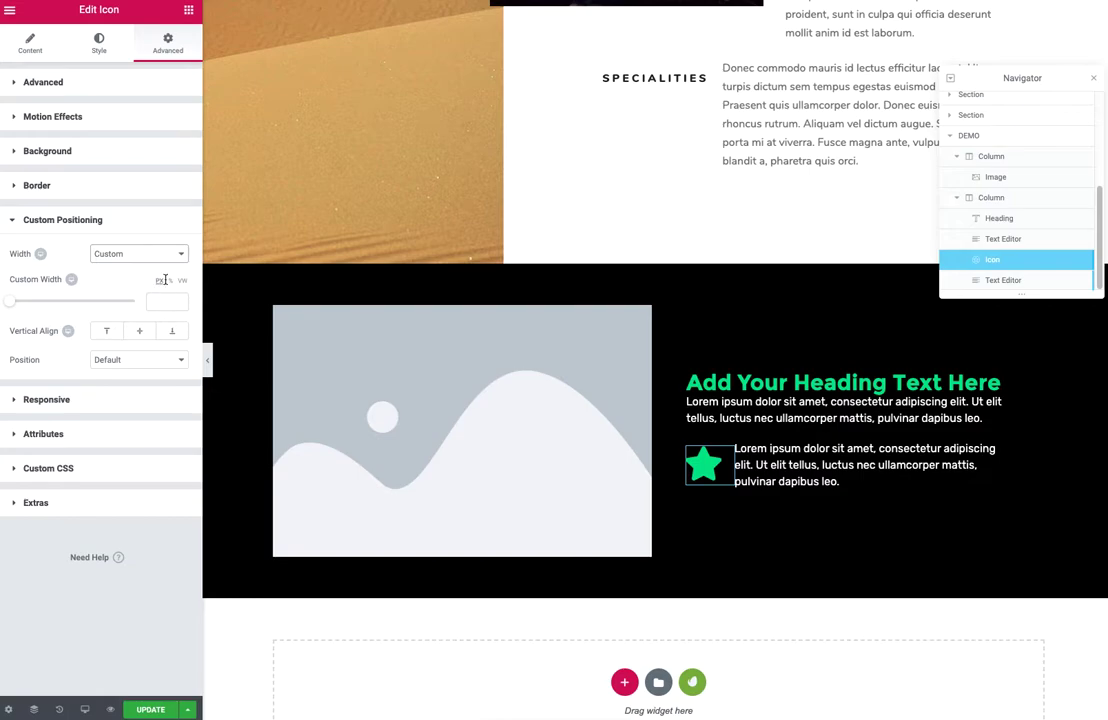
pyautogui.click(169, 280)
pyautogui.write('2')
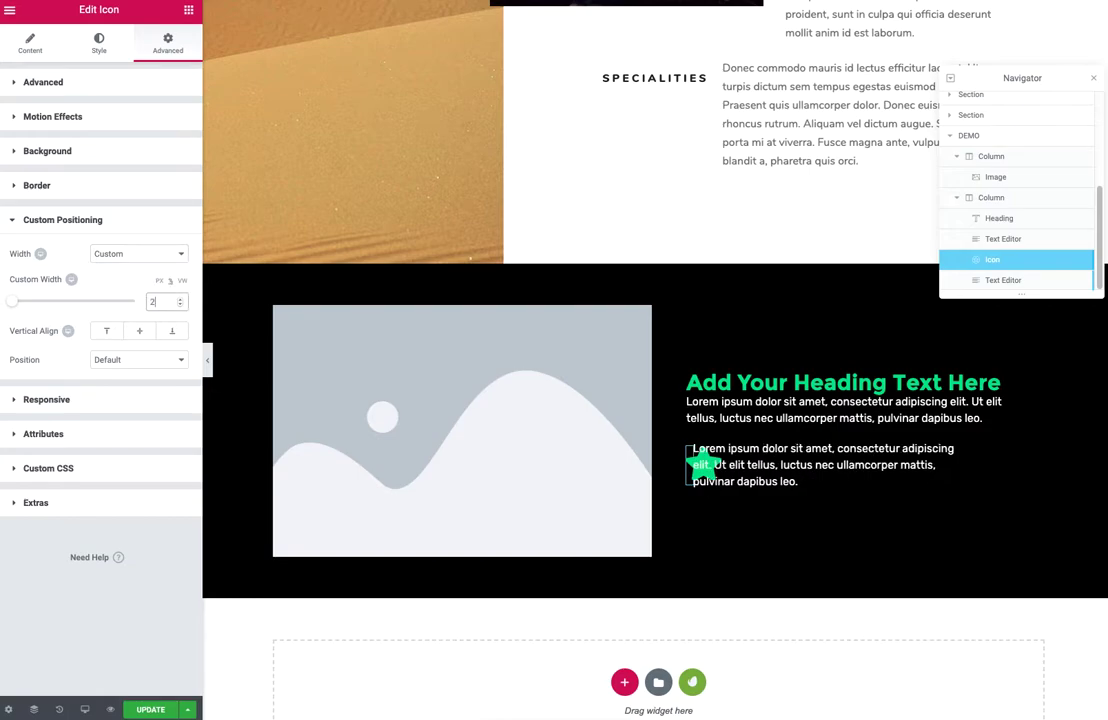
pyautogui.write('0')
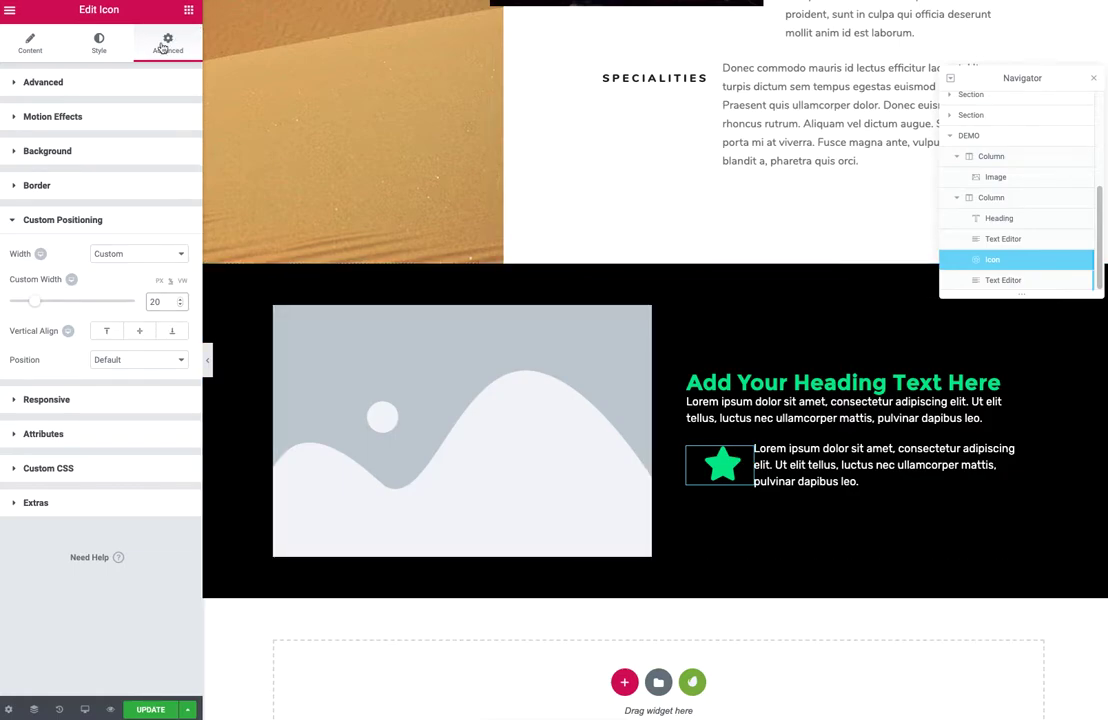
# Step: Reset the star icon's right margin to 0 and centre it in its box
pyautogui.click(48, 84)
pyautogui.moveTo(67, 140); pyautogui.dragTo(42, 130)
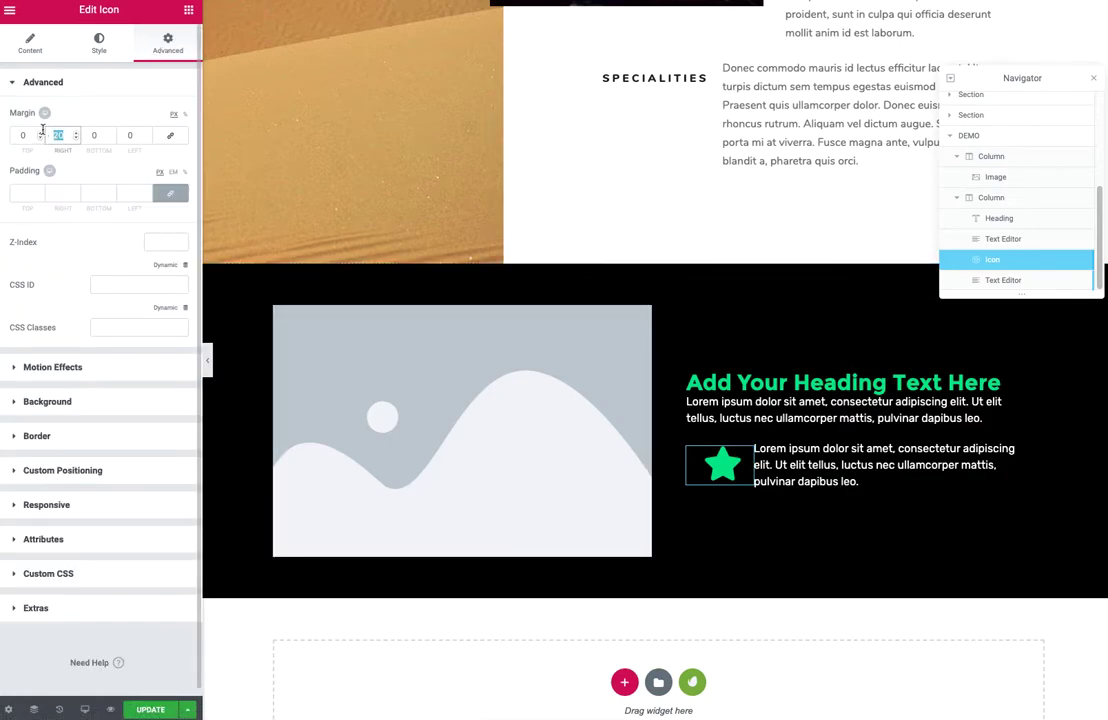
pyautogui.write('0')
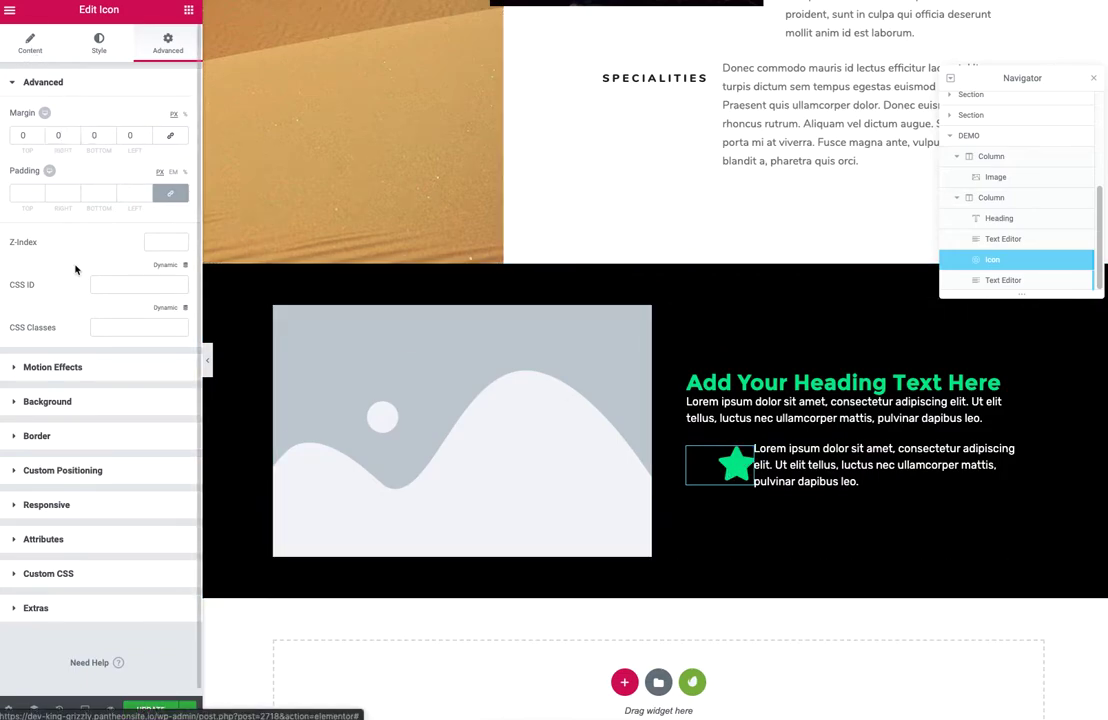
pyautogui.click(31, 45)
pyautogui.click(106, 292)
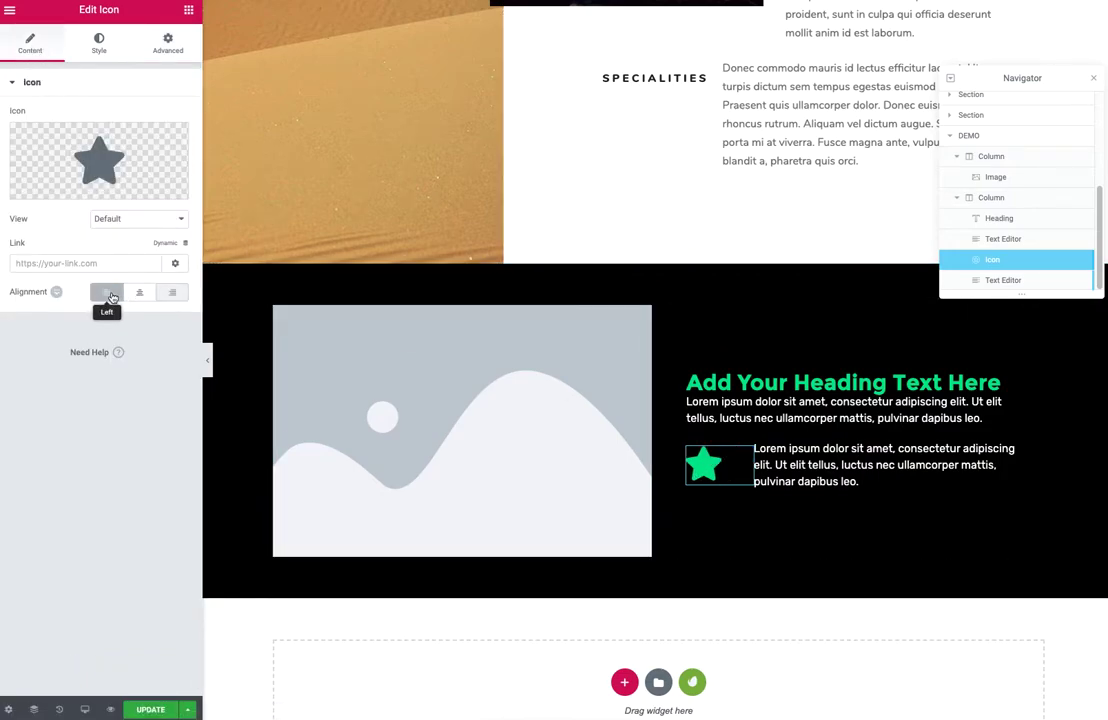
pyautogui.click(139, 292)
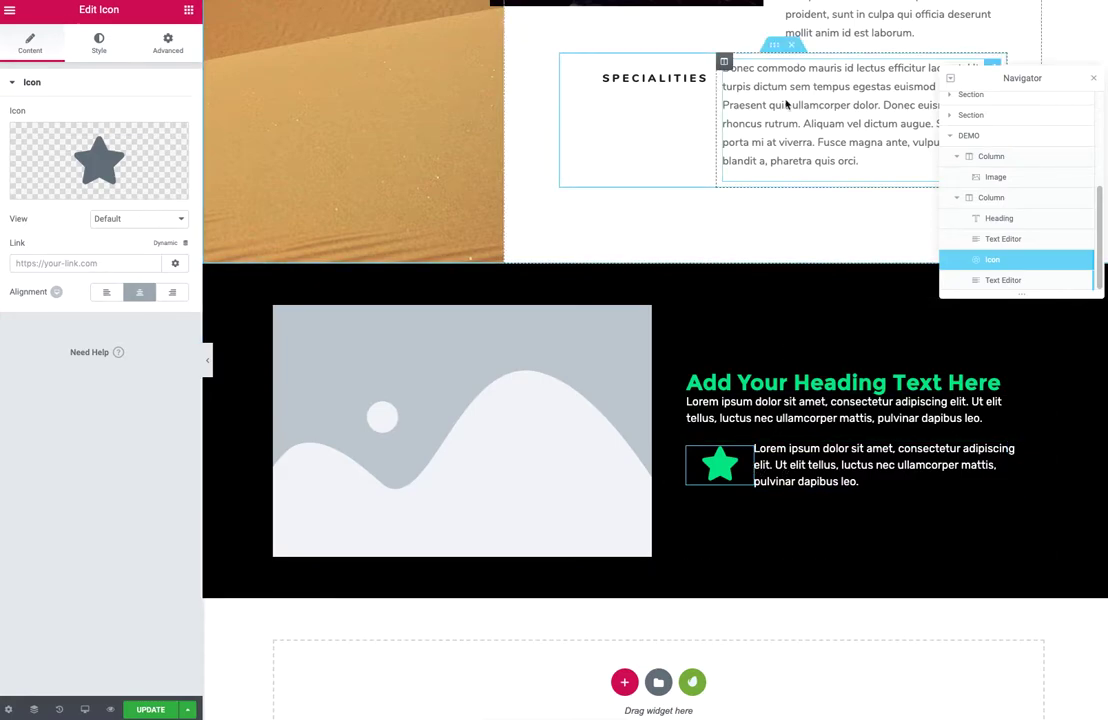
# Step: Move the star icon and the lower paragraph under the Specialities text, paragraph after the star
pyautogui.moveTo(735, 455)
pyautogui.mouseDown()
pyautogui.moveTo(774, 117)
pyautogui.moveTo(786, 173)
pyautogui.mouseUp()
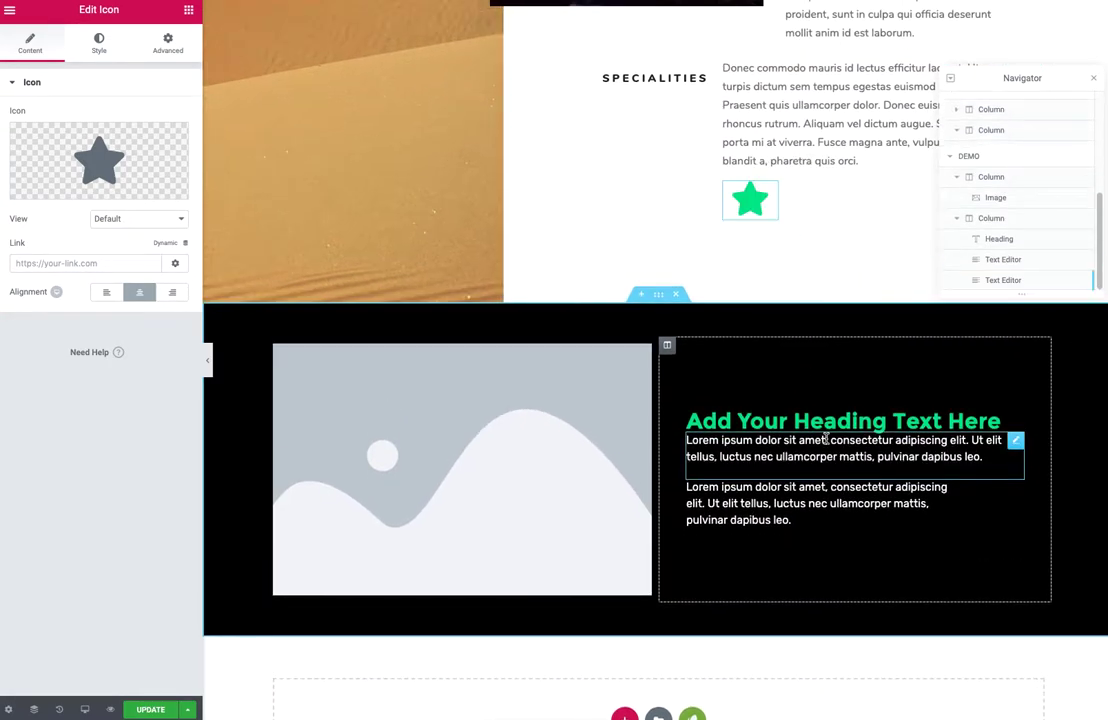
pyautogui.scroll(2, 940, 425)
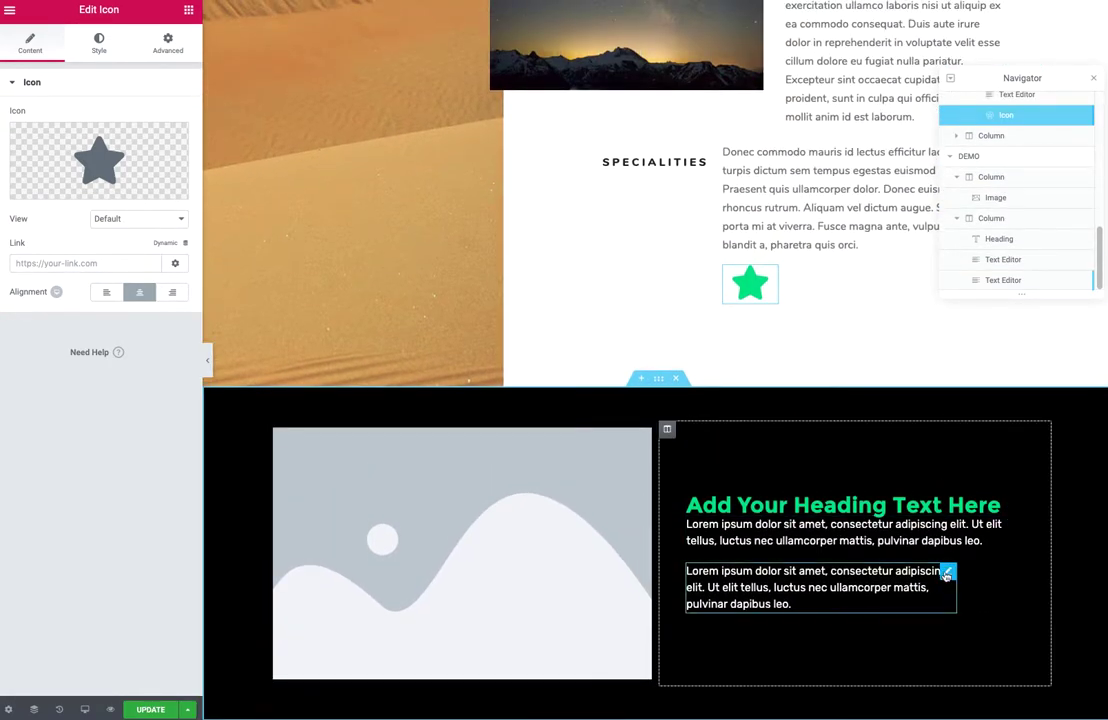
pyautogui.moveTo(950, 578); pyautogui.dragTo(790, 293)
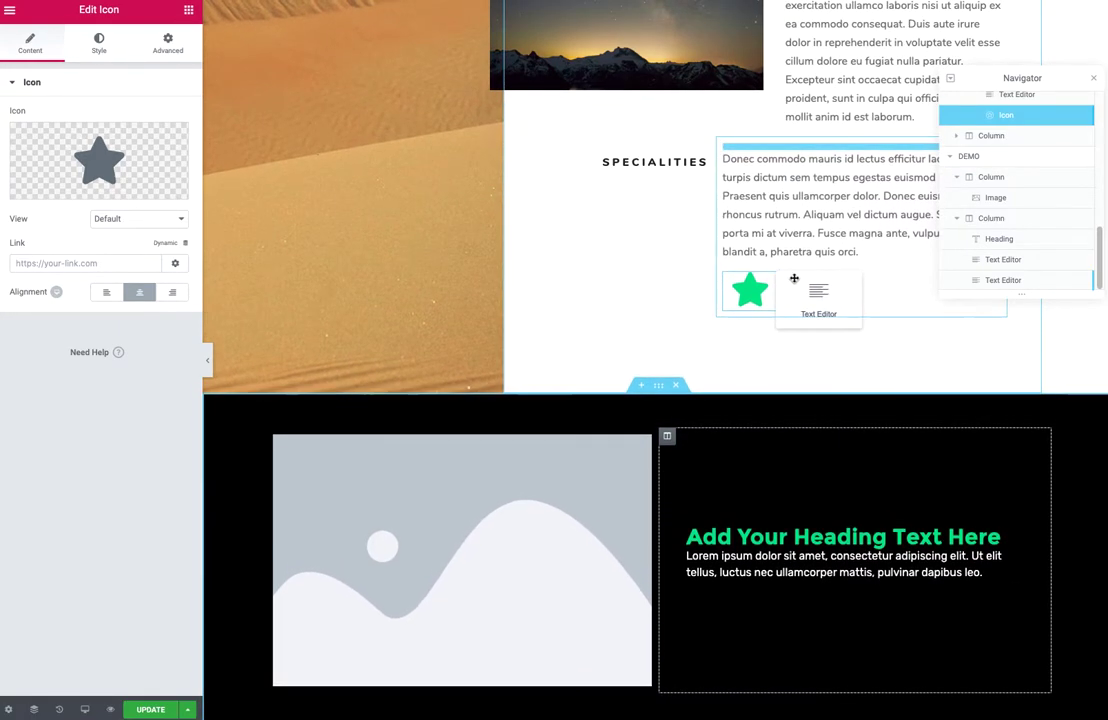
pyautogui.moveTo(790, 293); pyautogui.dragTo(795, 277)
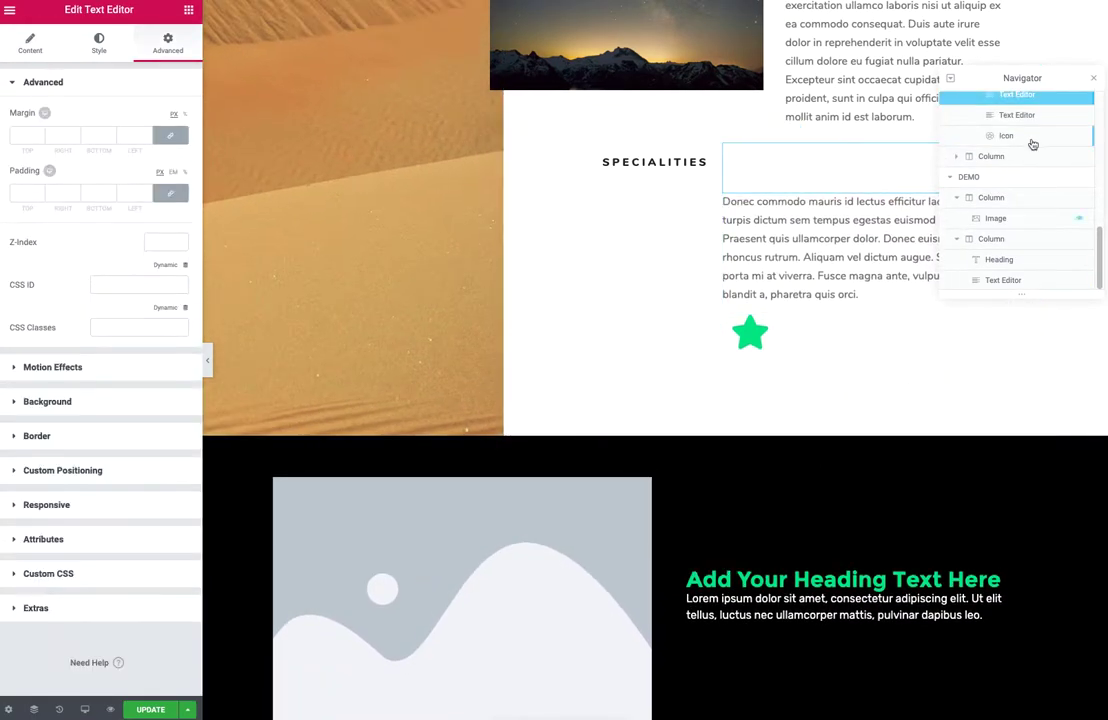
pyautogui.moveTo(1013, 182); pyautogui.dragTo(1015, 247)
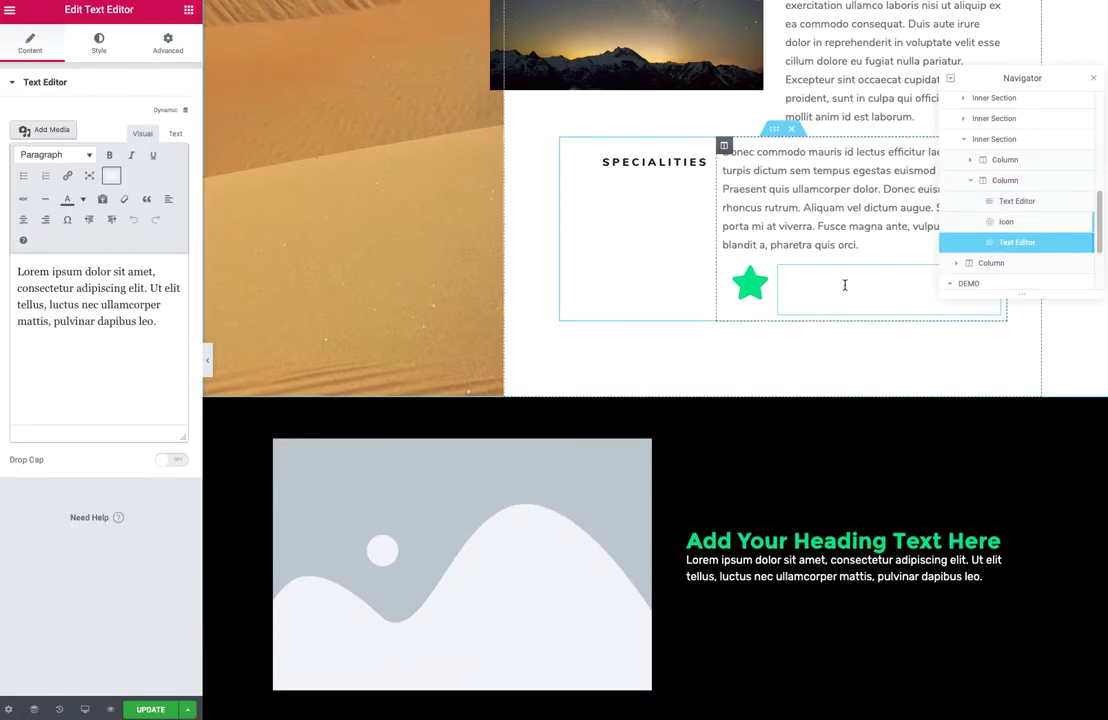
# Step: Set the paragraph's Style text colour to dark grey #595959
pyautogui.click(101, 48)
pyautogui.click(168, 143)
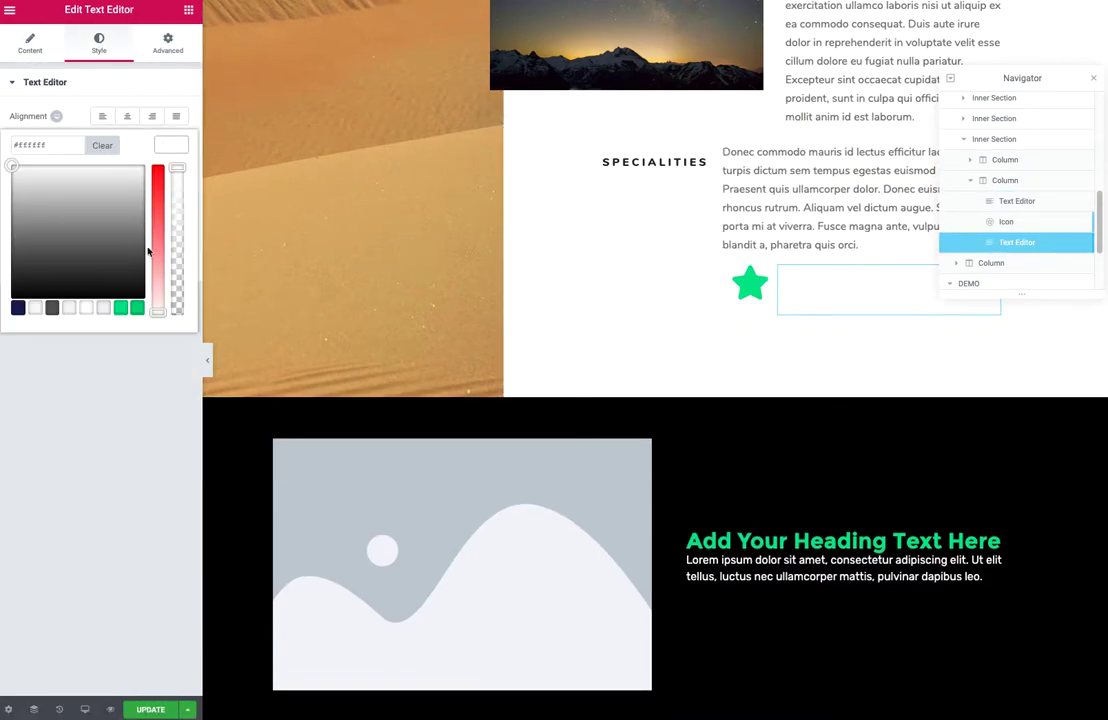
pyautogui.click(52, 307)
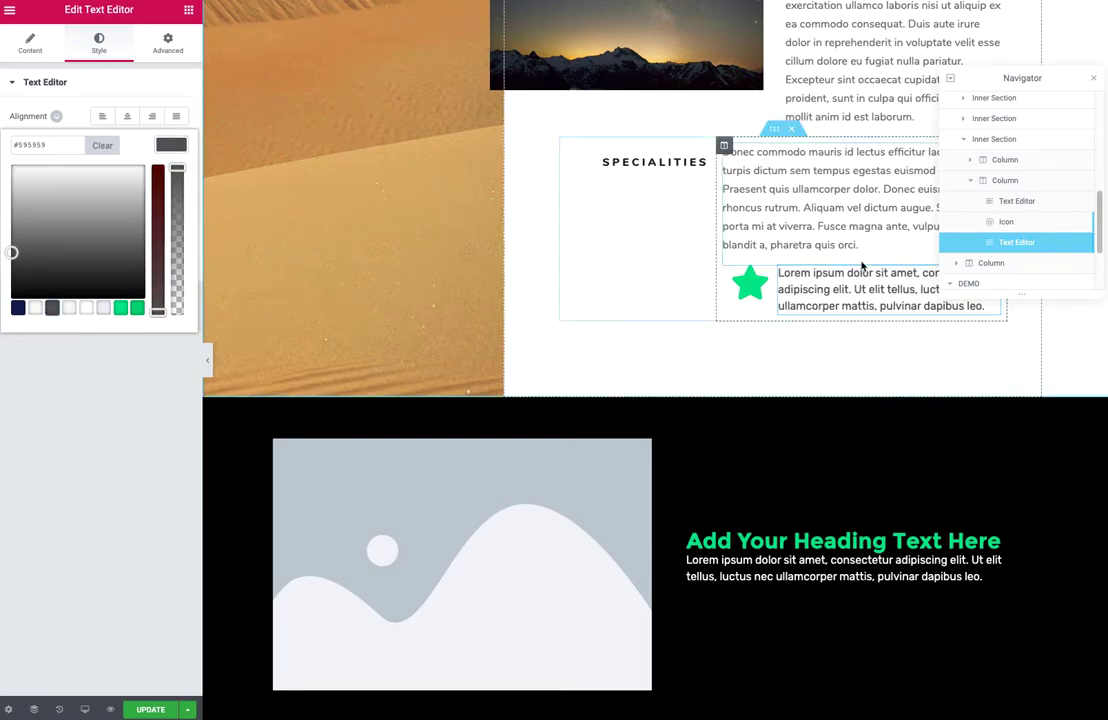
pyautogui.scroll(5, 780, 266)
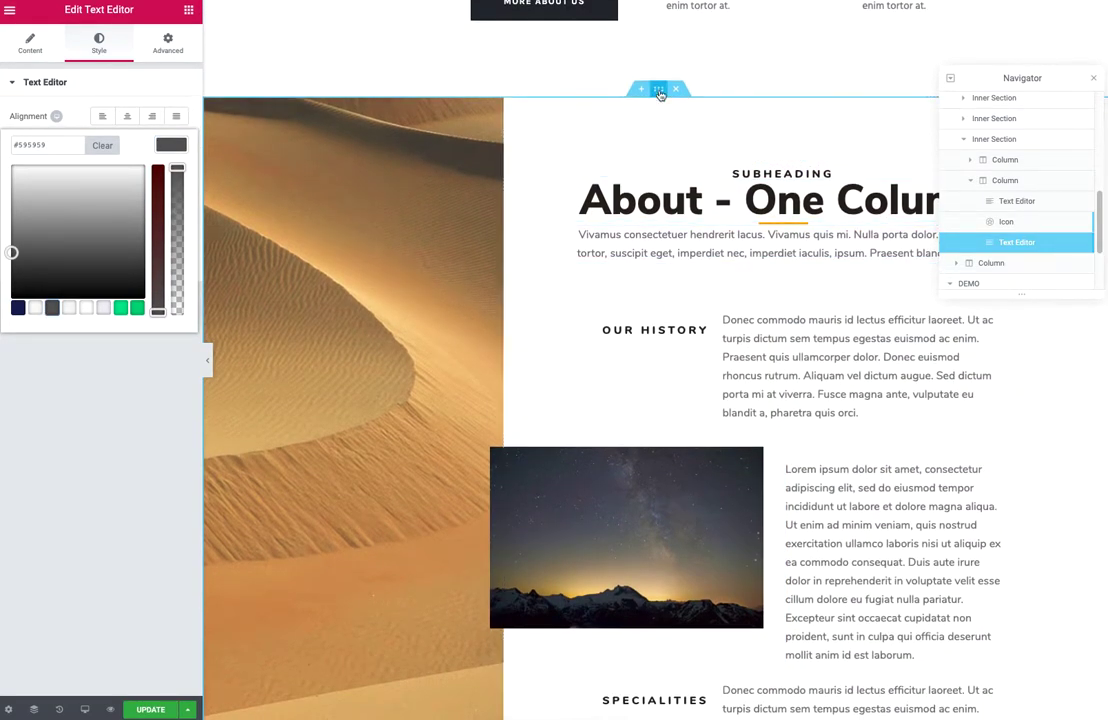
pyautogui.click(658, 91)
pyautogui.scroll(-2, 796, 567)
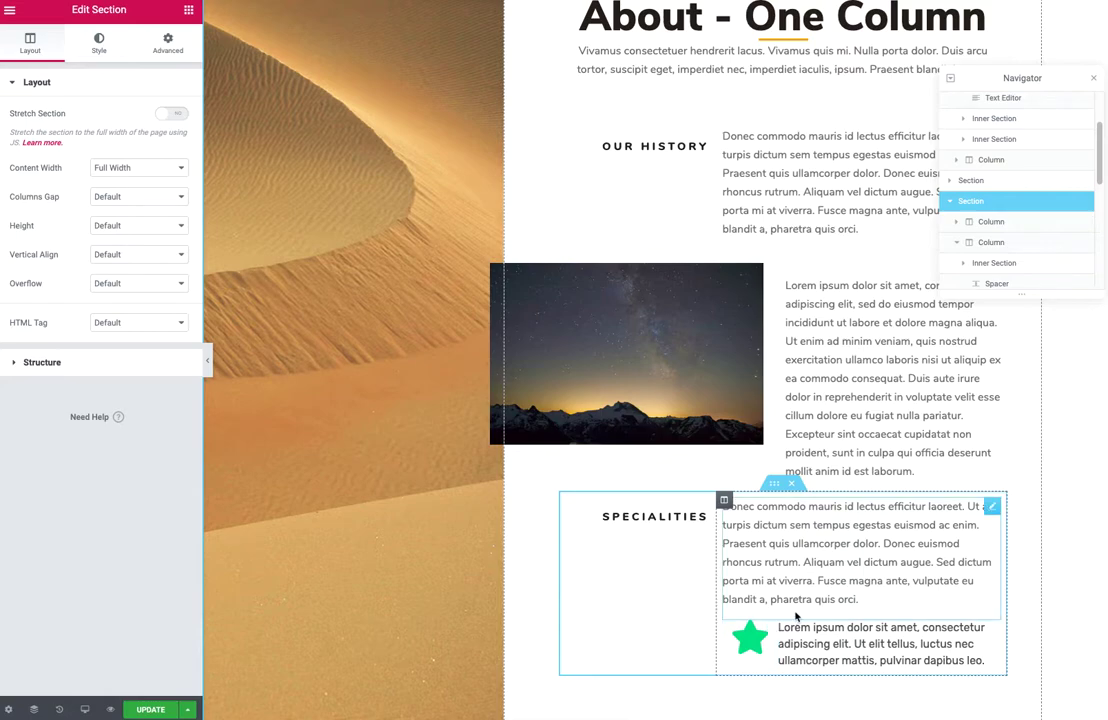
pyautogui.click(187, 13)
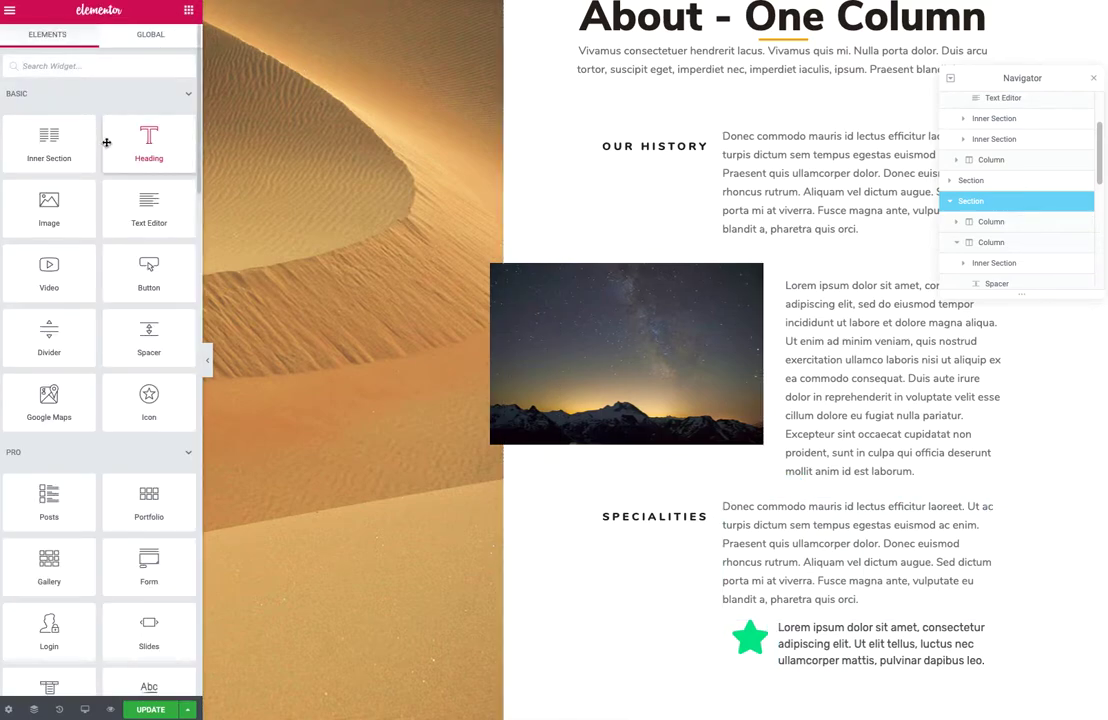
pyautogui.click(111, 66)
pyautogui.write('temp')
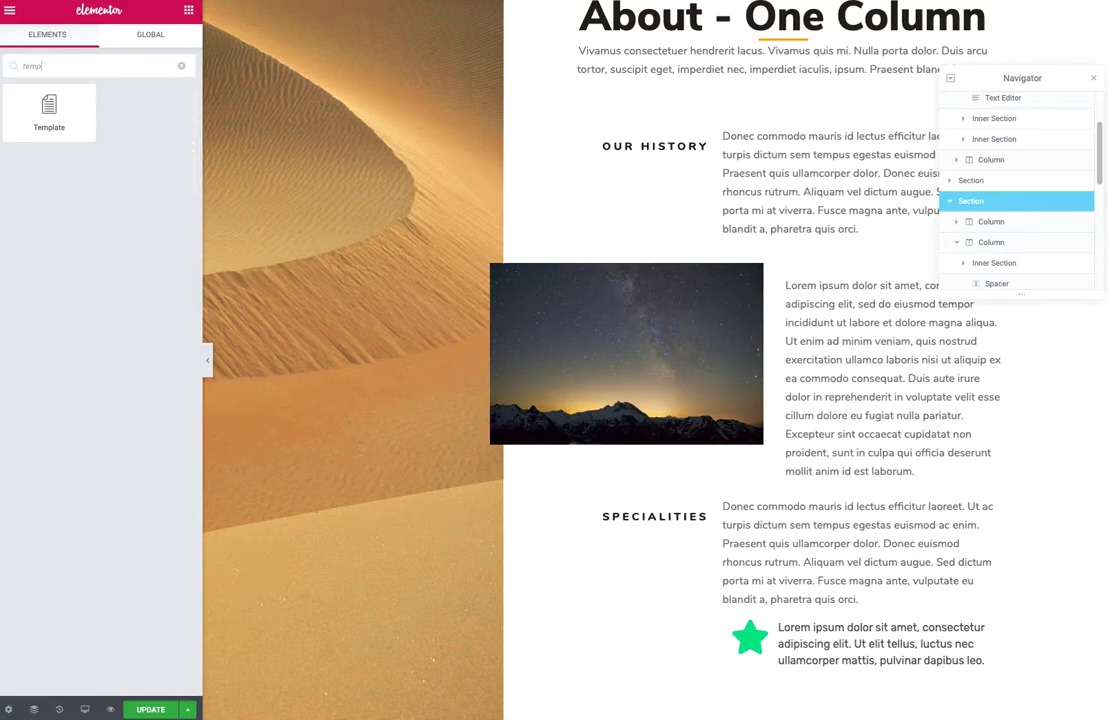
pyautogui.moveTo(49, 110); pyautogui.dragTo(851, 601)
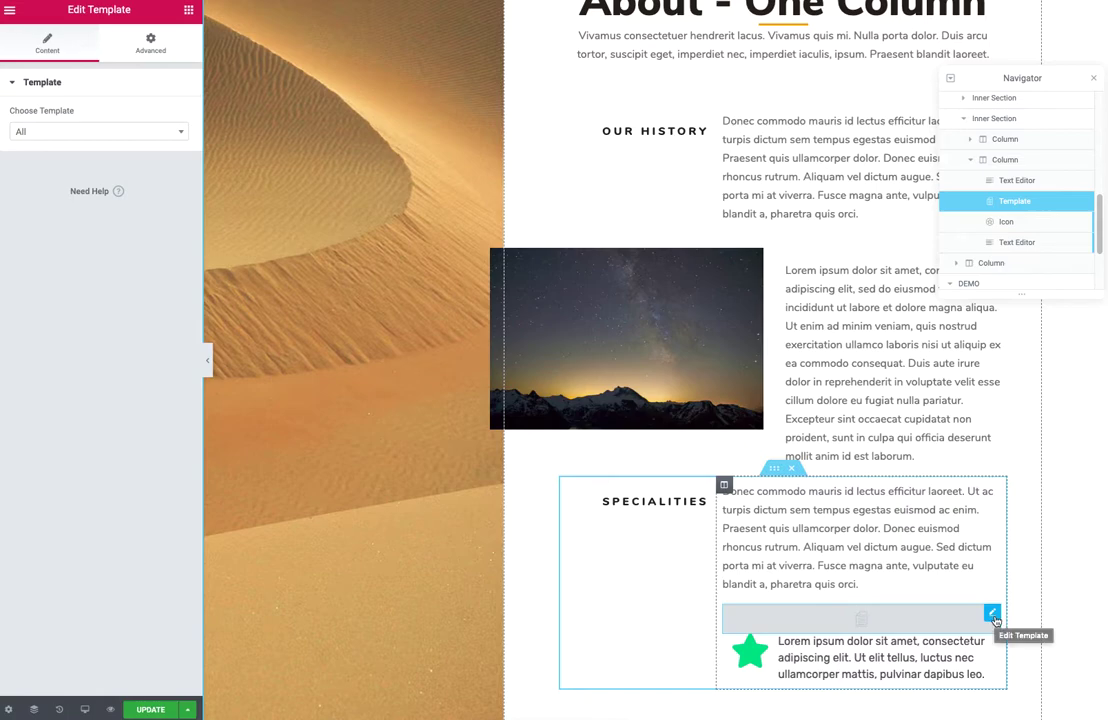
pyautogui.rightClick(994, 621)
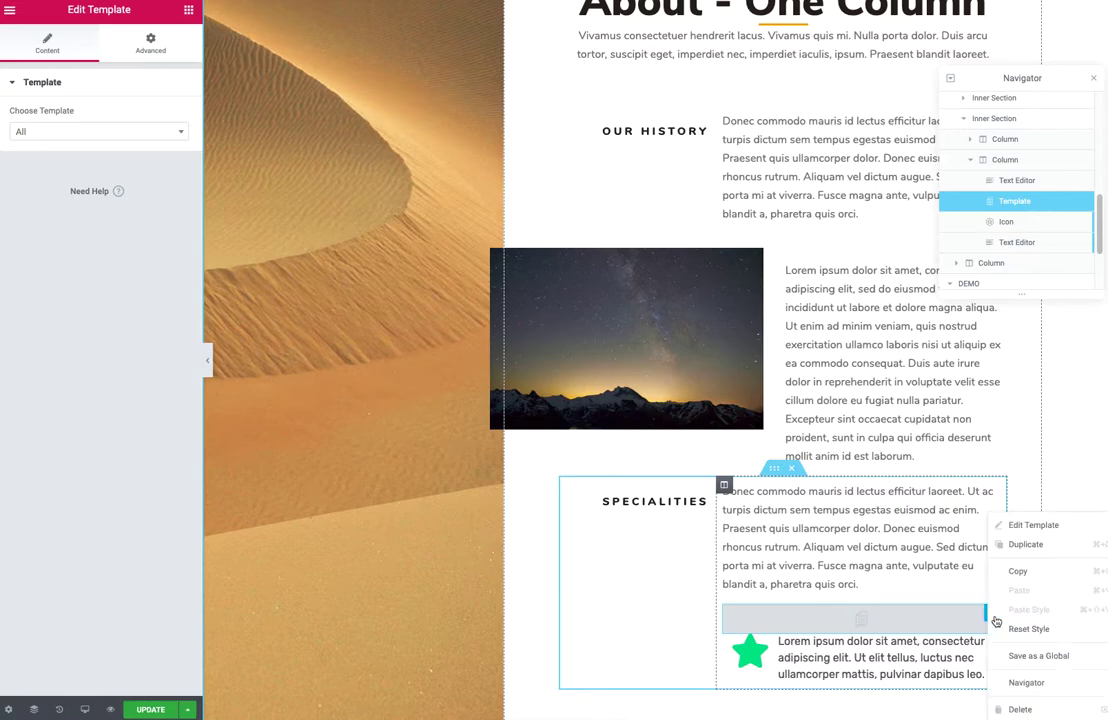
pyautogui.click(1010, 709)
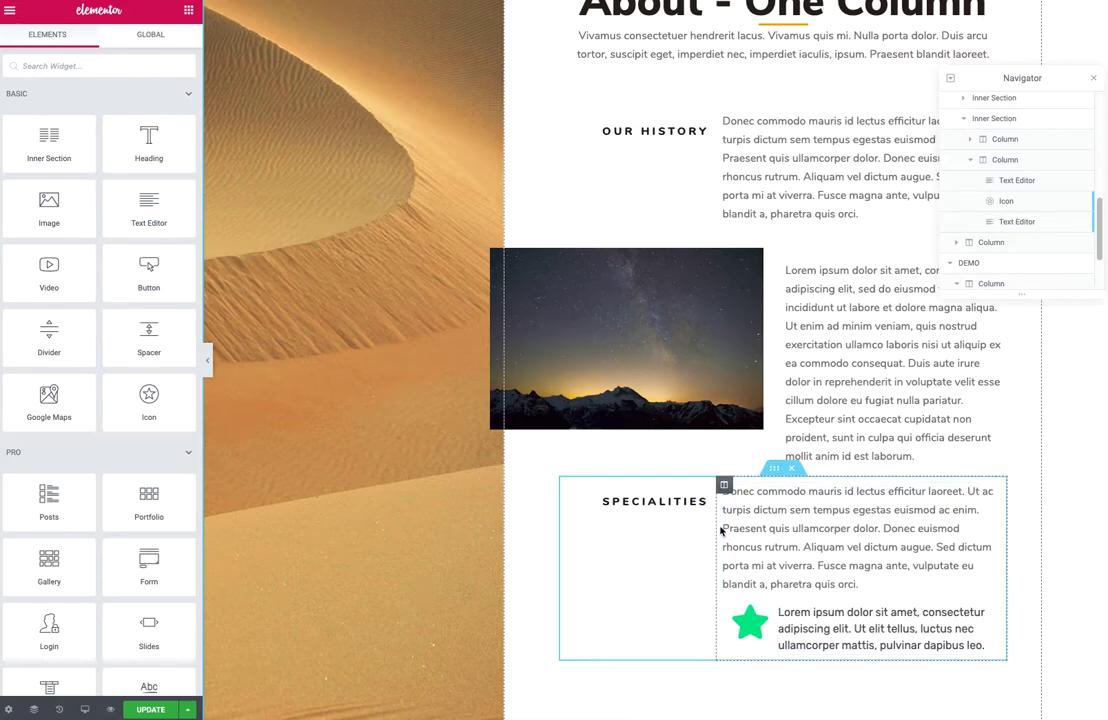
# Step: Scroll up to the Featured List section and select its one-third-width photo column
pyautogui.scroll(2, 722, 460)
pyautogui.scroll(1, 650, 375)
pyautogui.scroll(2, 600, 375)
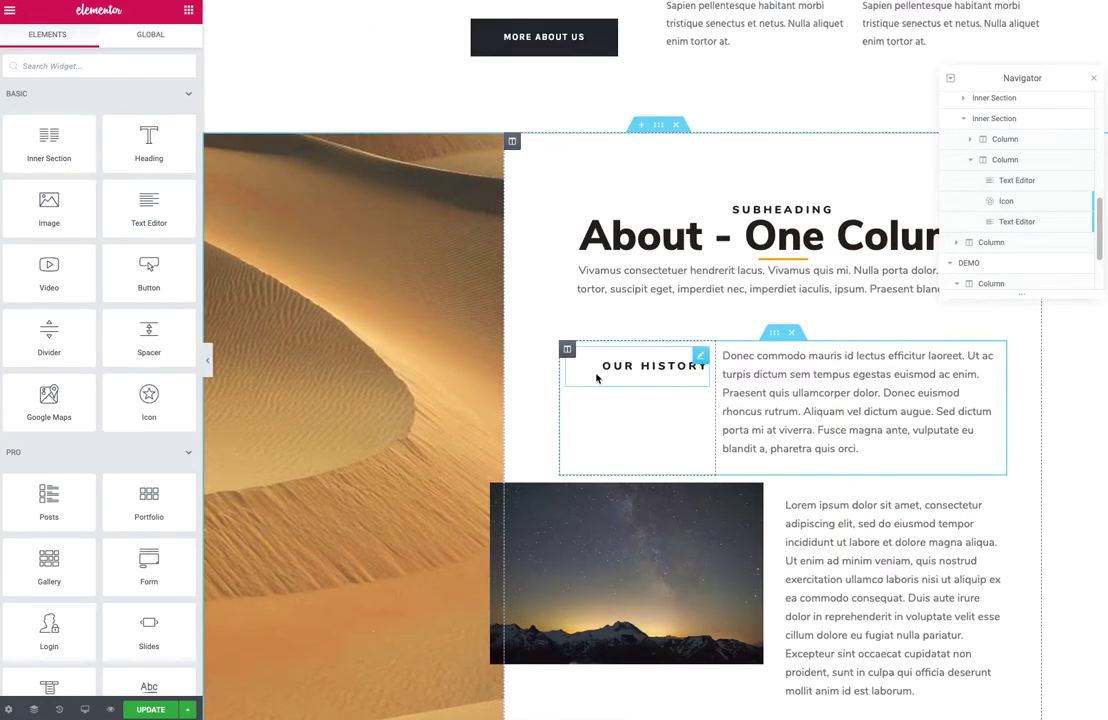
pyautogui.scroll(1, 610, 378)
pyautogui.scroll(1, 610, 378)
pyautogui.scroll(3, 610, 378)
pyautogui.scroll(2, 614, 384)
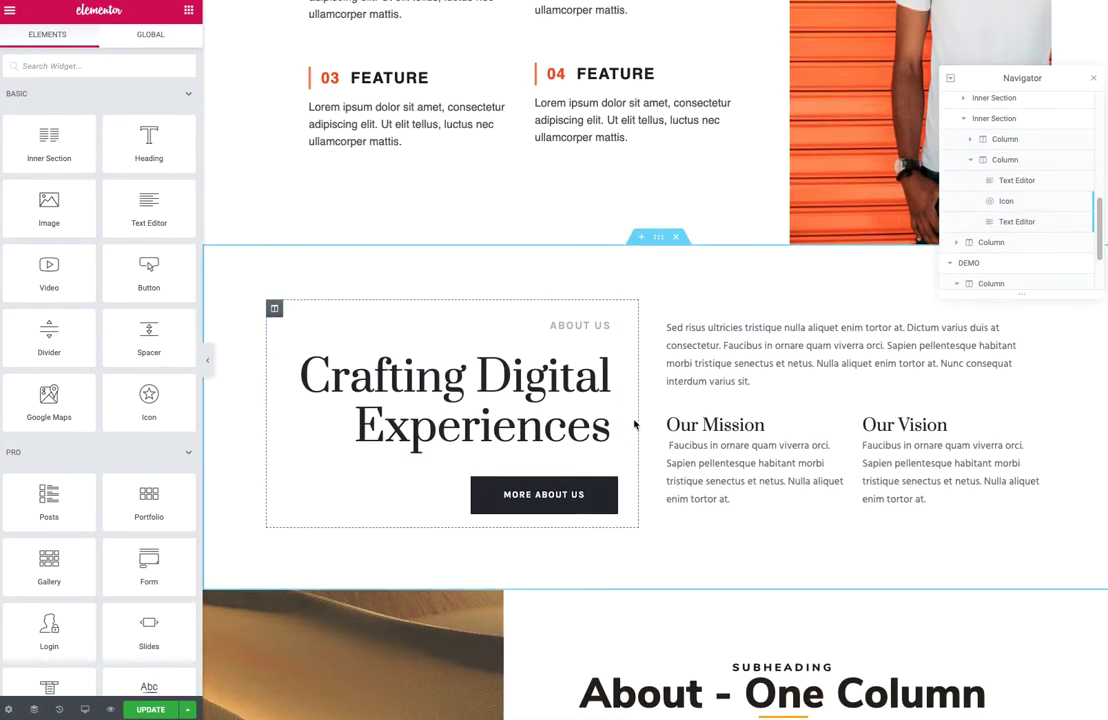
pyautogui.scroll(1, 640, 410)
pyautogui.scroll(2, 645, 405)
pyautogui.scroll(1, 665, 400)
pyautogui.scroll(3, 680, 400)
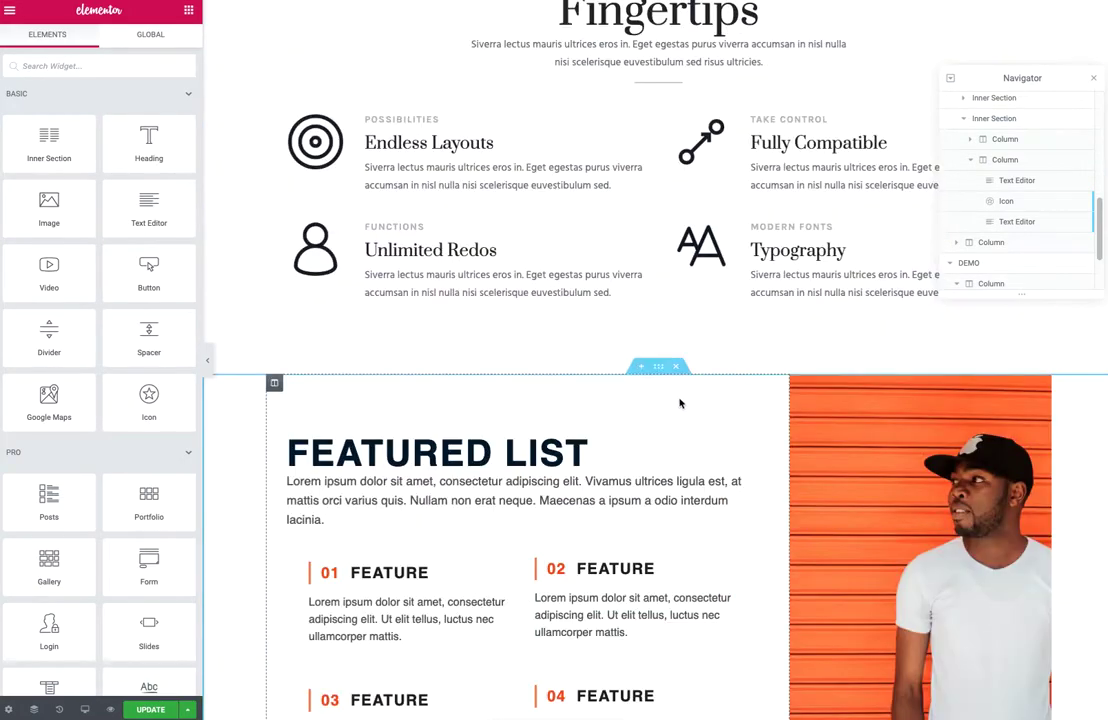
pyautogui.scroll(-1, 950, 455)
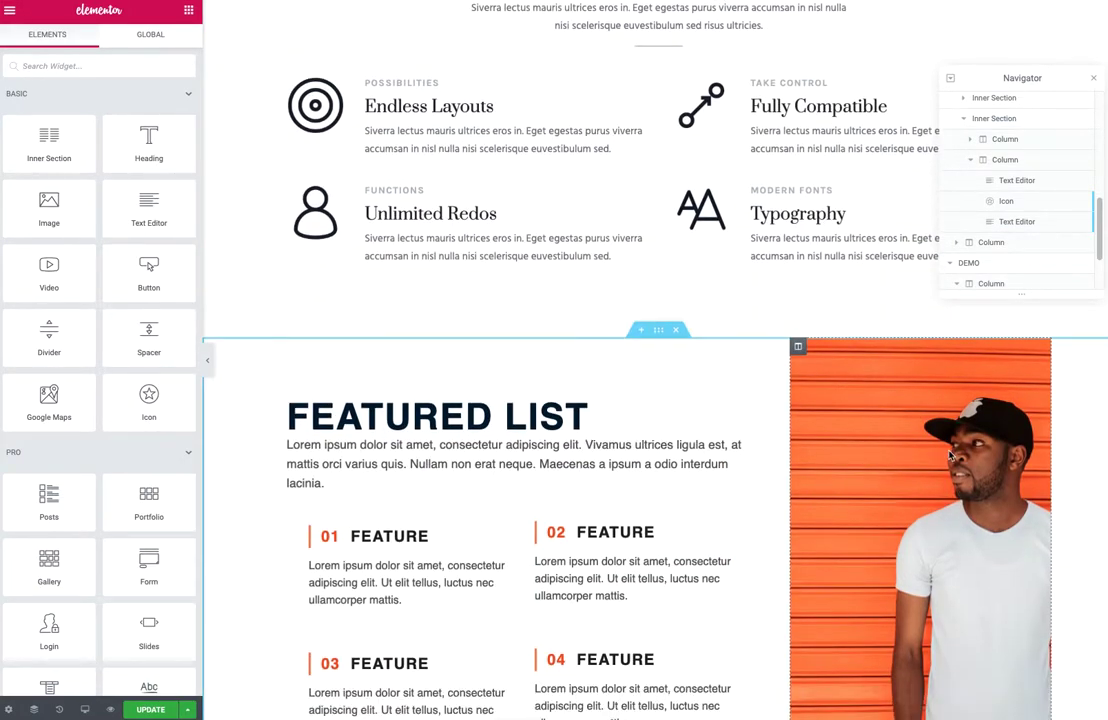
pyautogui.scroll(-1, 950, 455)
pyautogui.scroll(-2, 816, 525)
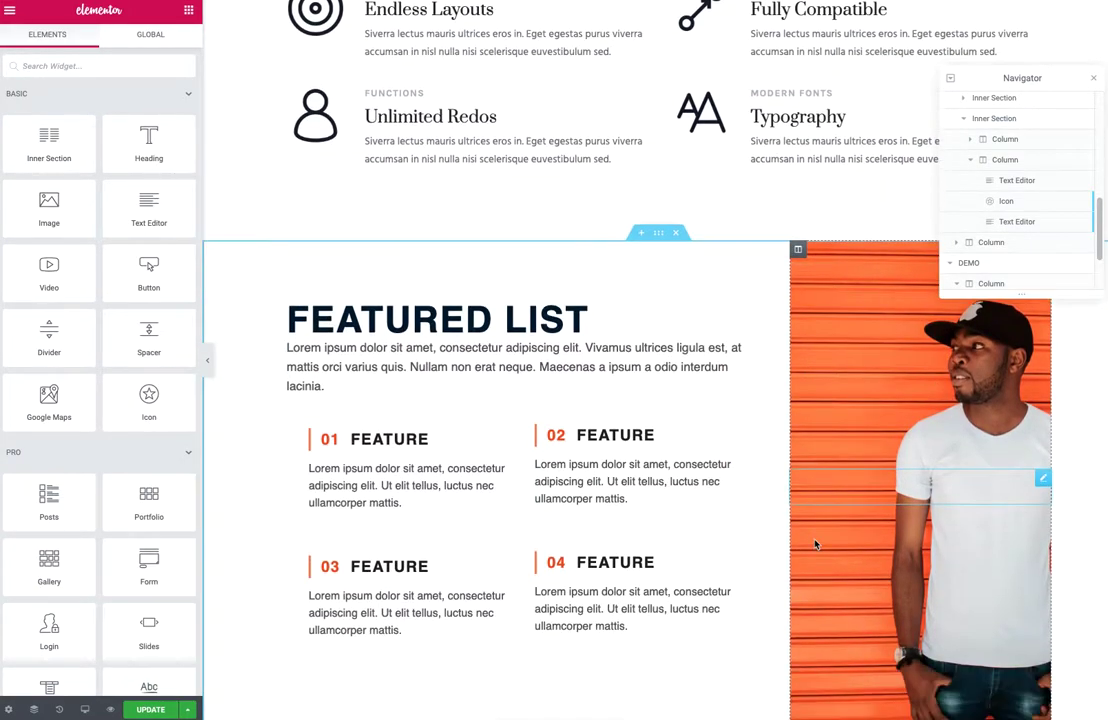
pyautogui.scroll(-3, 818, 527)
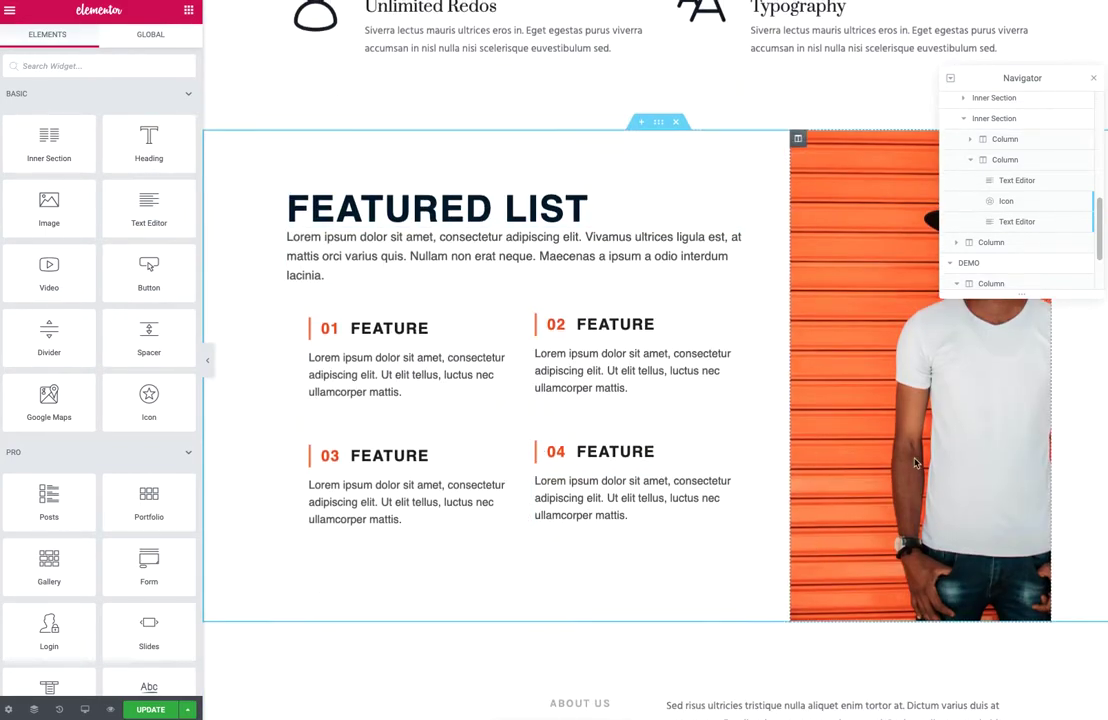
pyautogui.scroll(3, 905, 460)
pyautogui.scroll(1, 900, 470)
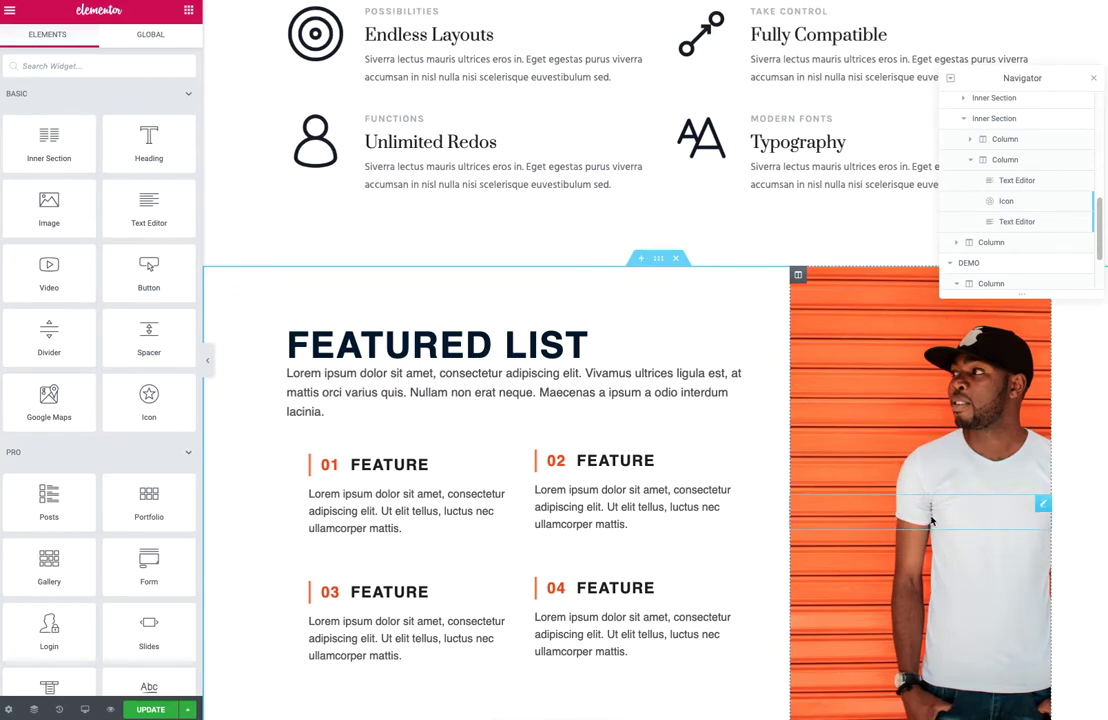
pyautogui.click(797, 274)
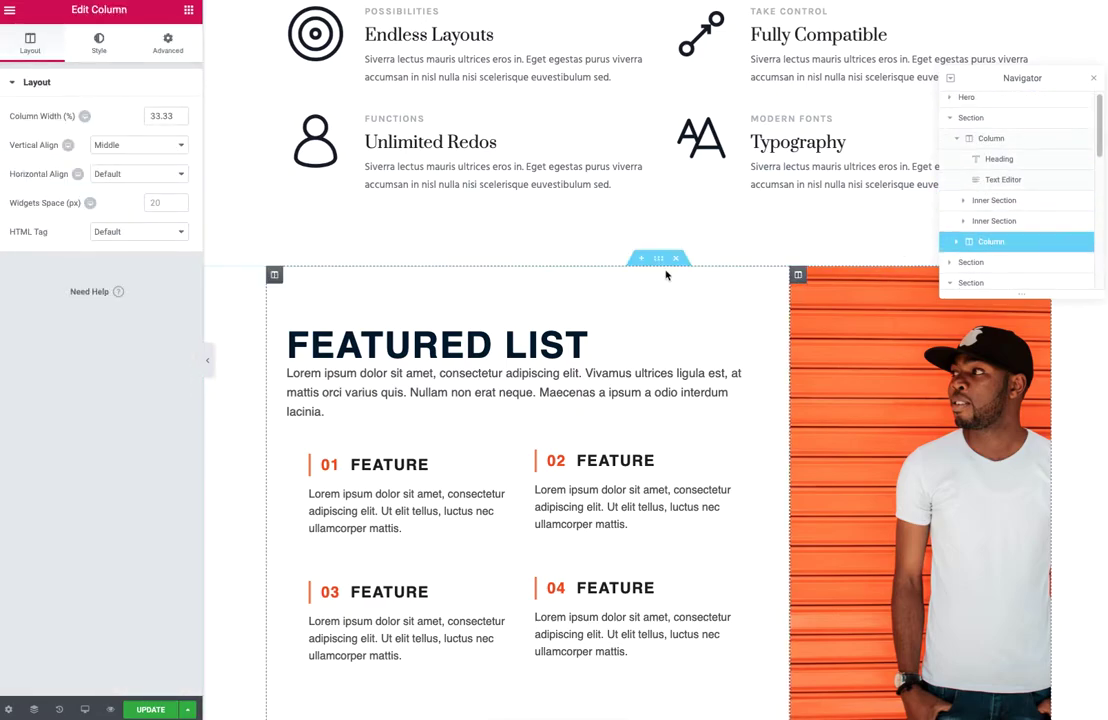
# Step: Select the Featured List photo column and bring up its background style settings
pyautogui.click(659, 262)
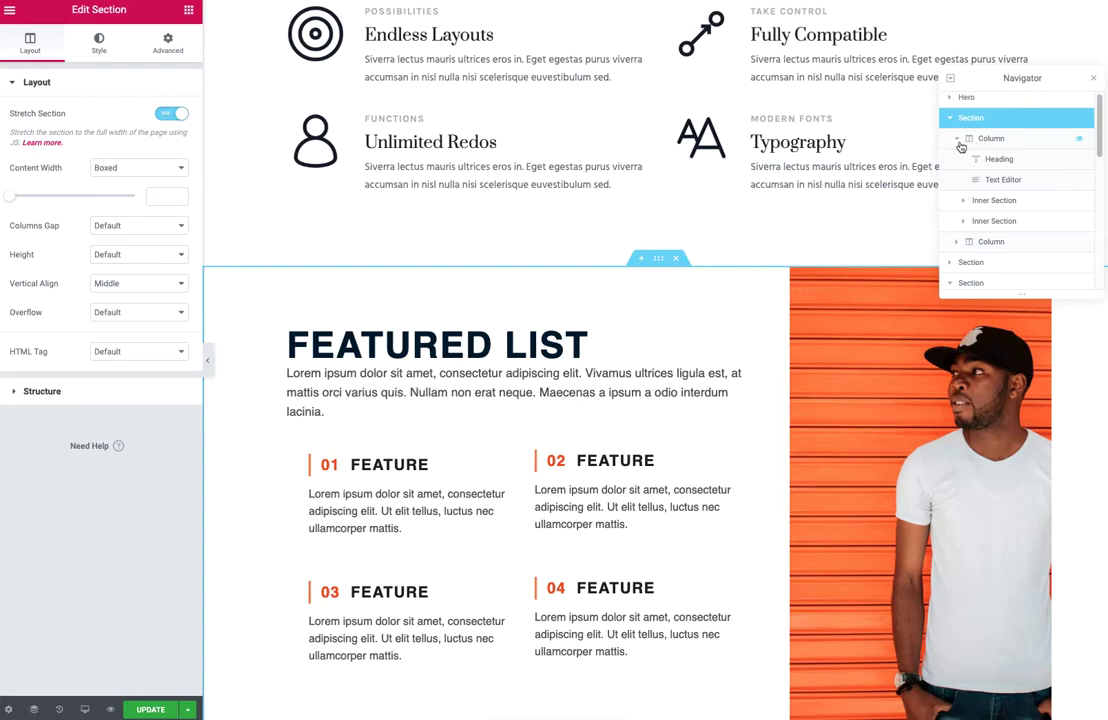
pyautogui.click(958, 140)
pyautogui.click(957, 140)
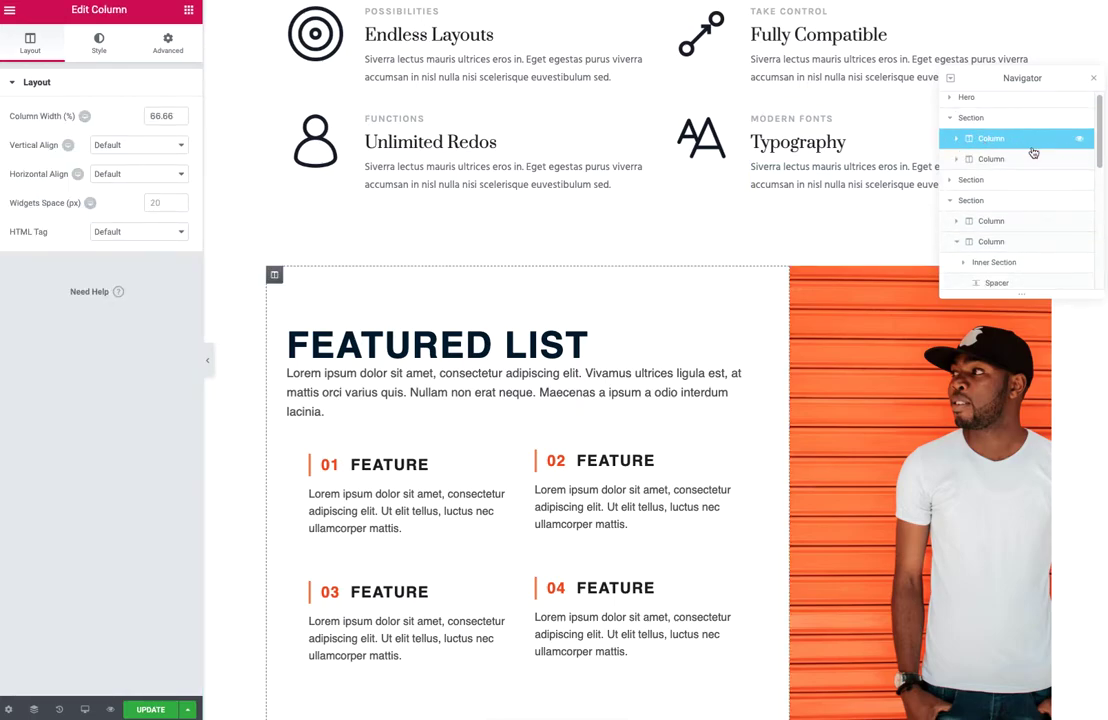
pyautogui.click(995, 160)
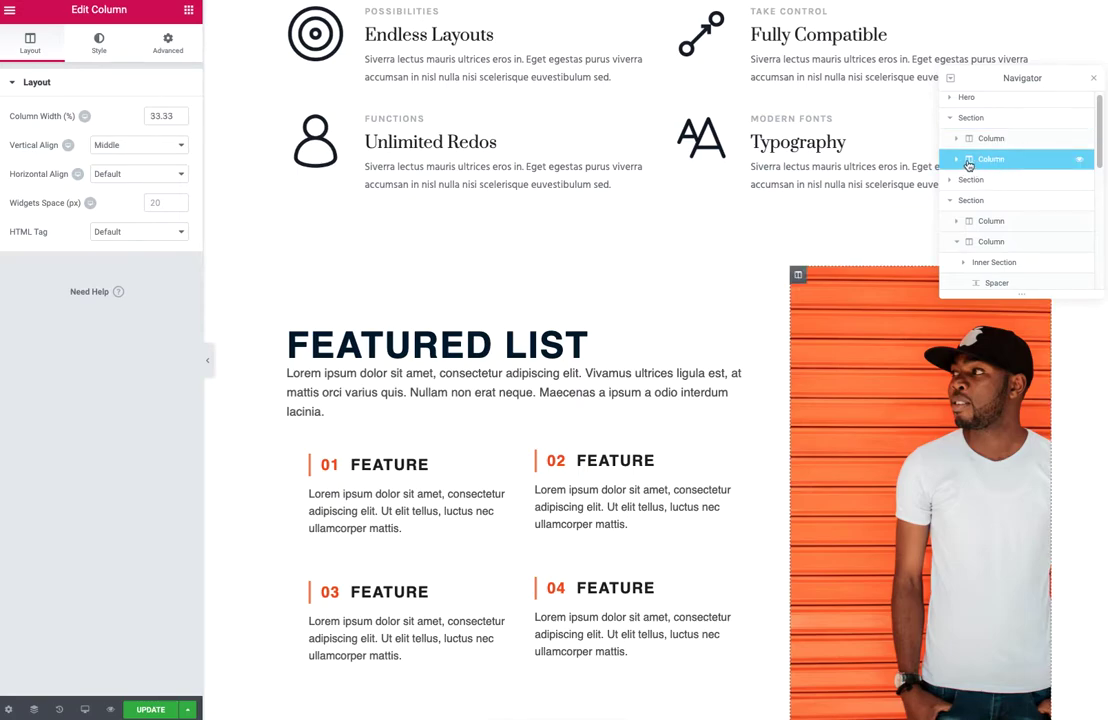
pyautogui.click(99, 45)
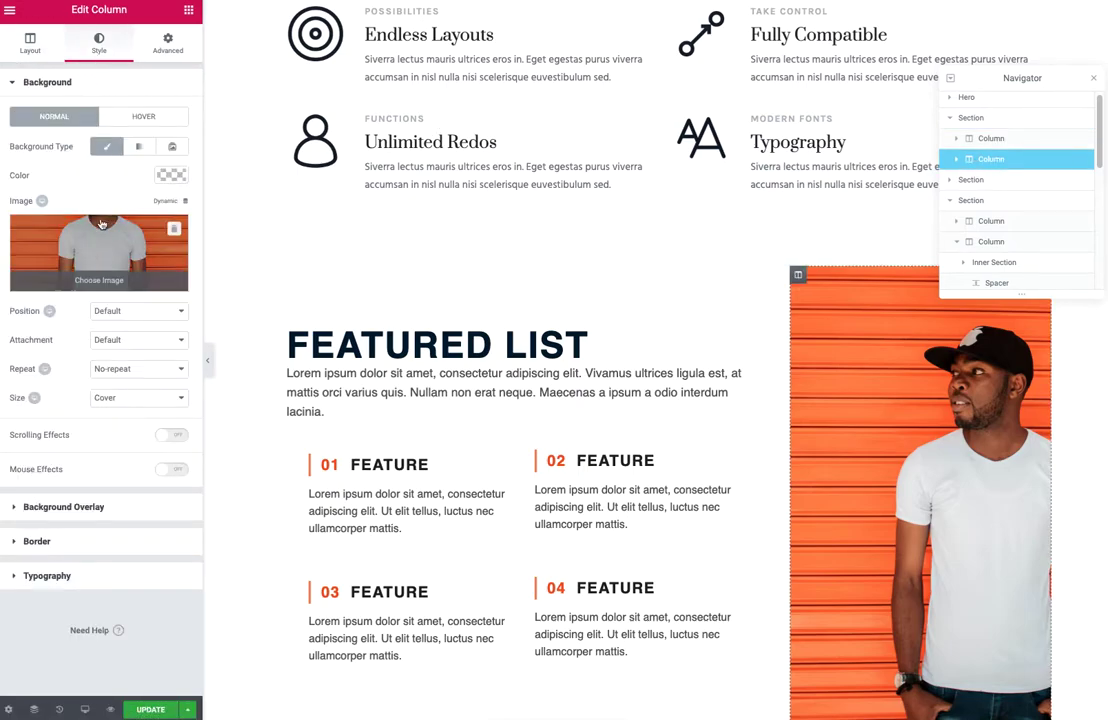
# Step: Try Contain, then set the background to Cover size at Center Center position
pyautogui.click(111, 401)
pyautogui.click(115, 410)
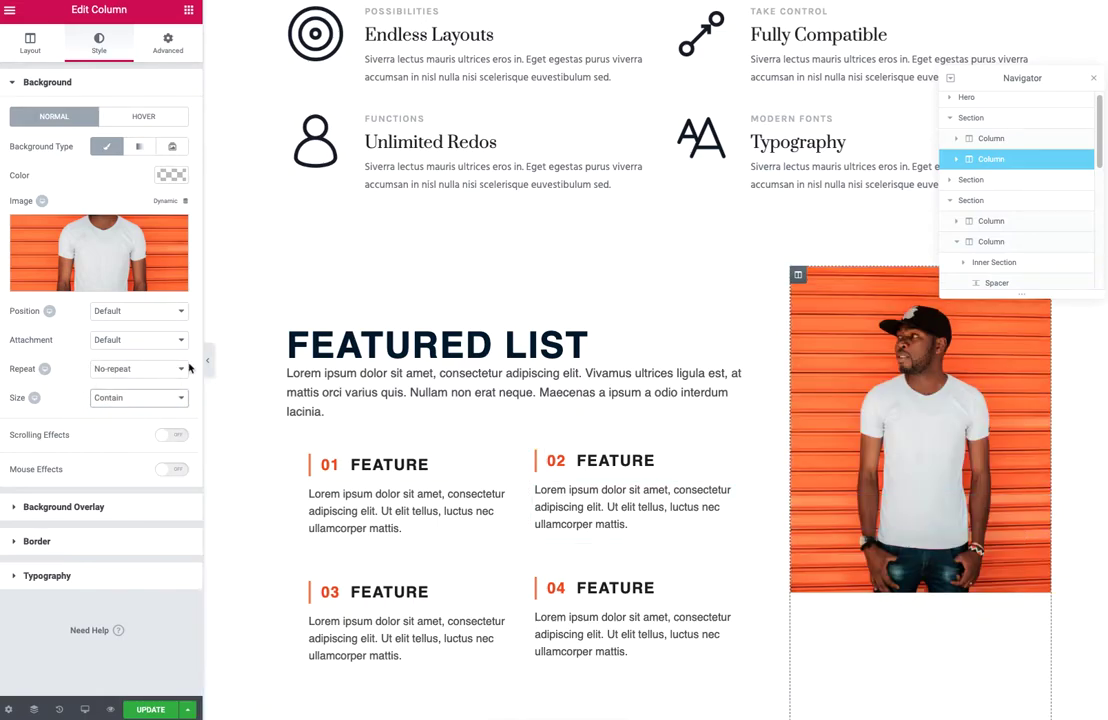
pyautogui.click(139, 404)
pyautogui.click(111, 385)
pyautogui.click(113, 312)
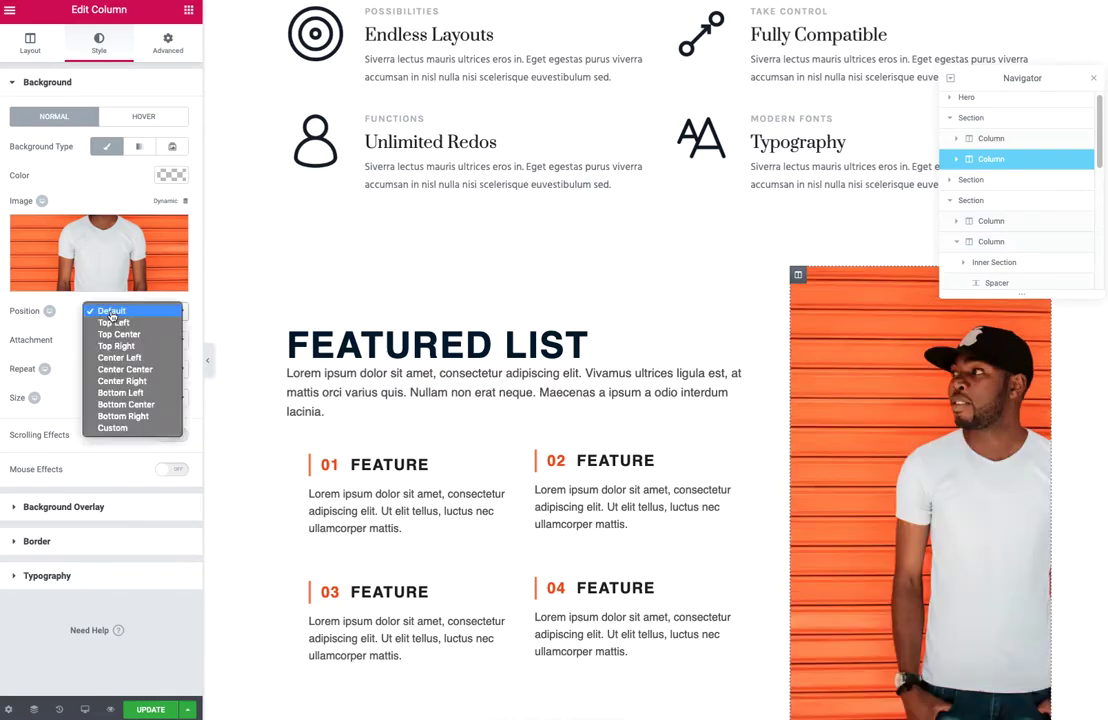
pyautogui.click(128, 370)
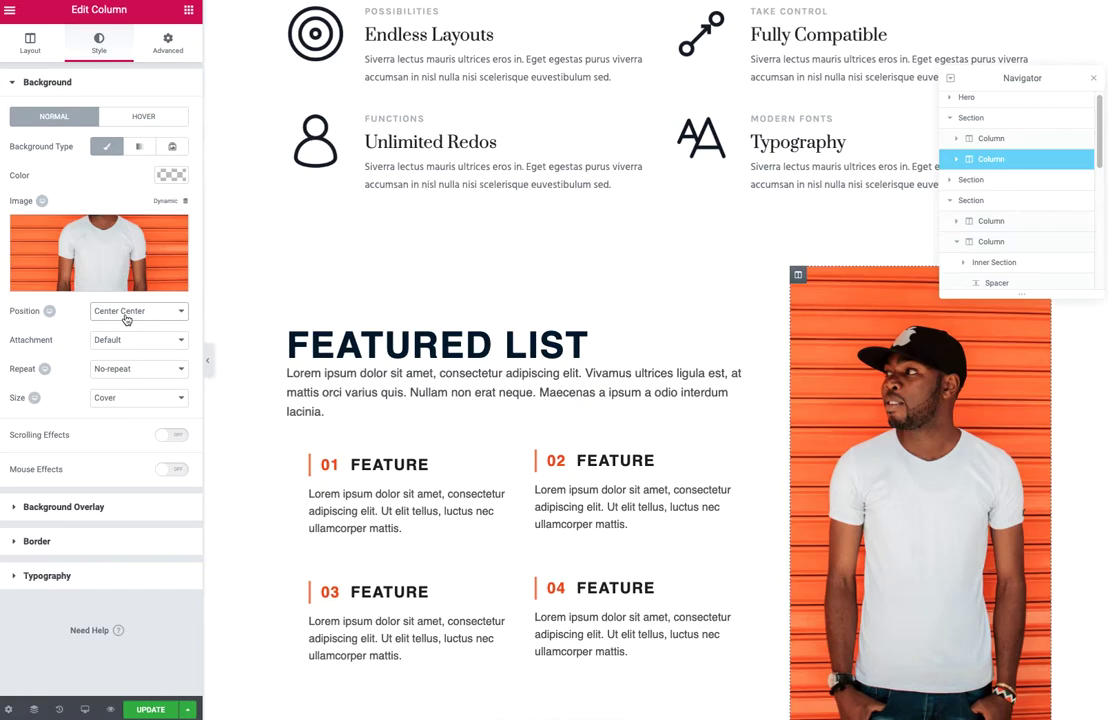
pyautogui.click(49, 311)
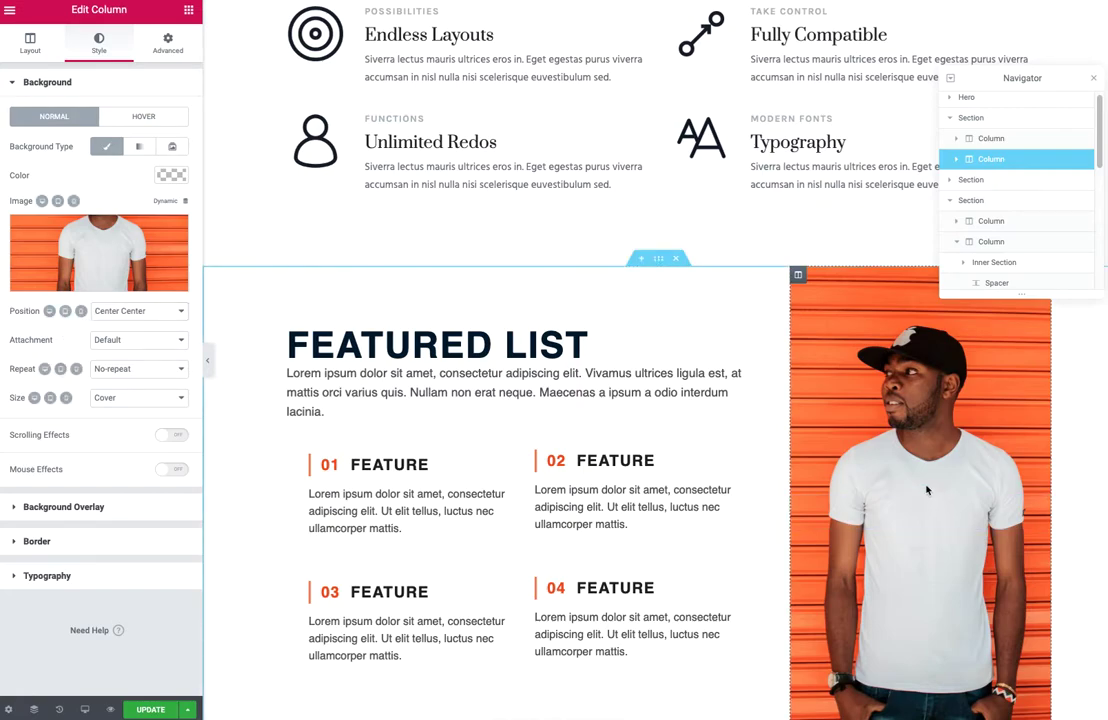
# Step: Replace the photo column's old spacer with a newly added Spacer widget
pyautogui.scroll(-1, 807, 419)
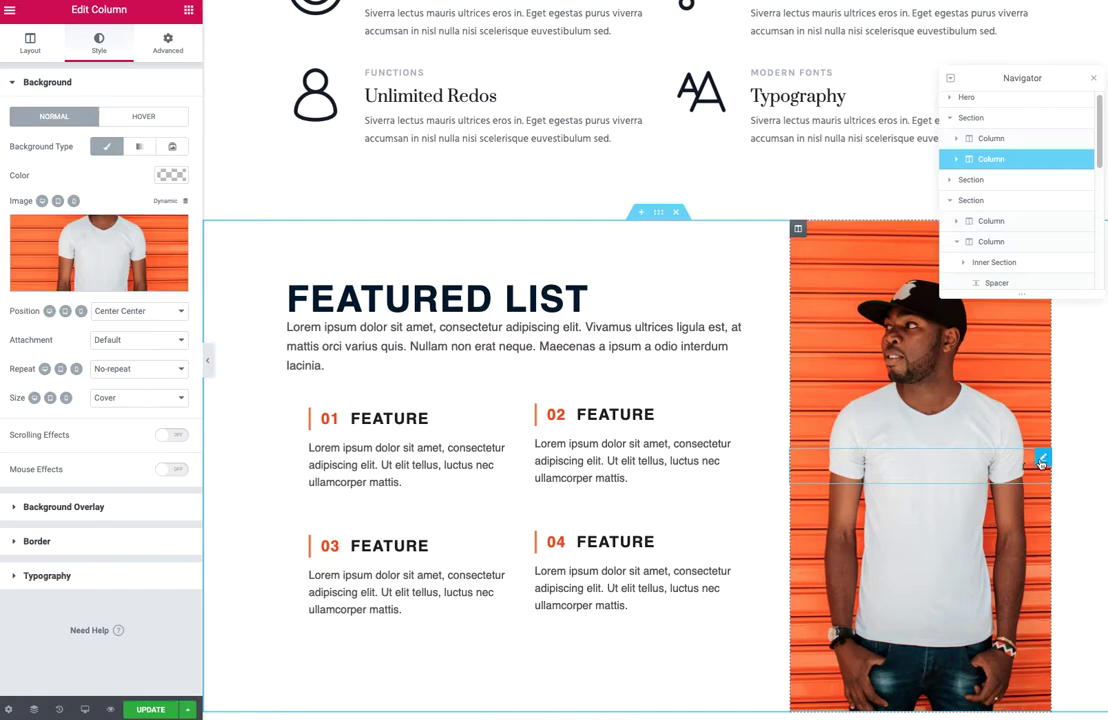
pyautogui.click(956, 159)
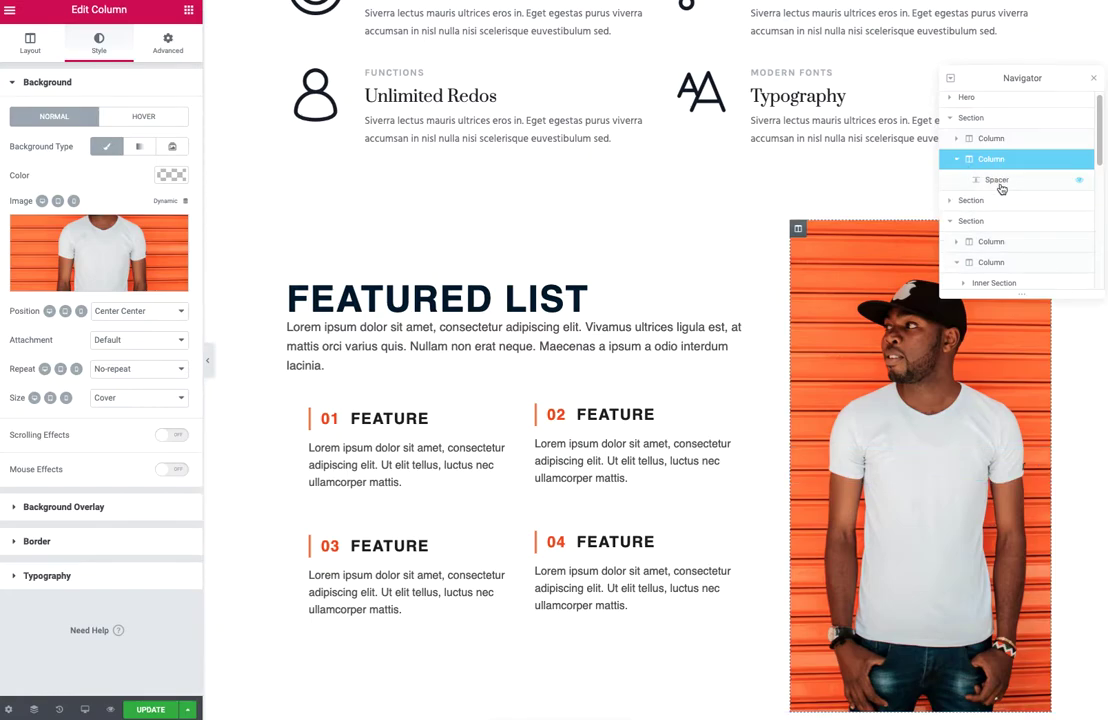
pyautogui.click(997, 179)
pyautogui.rightClick(1044, 460)
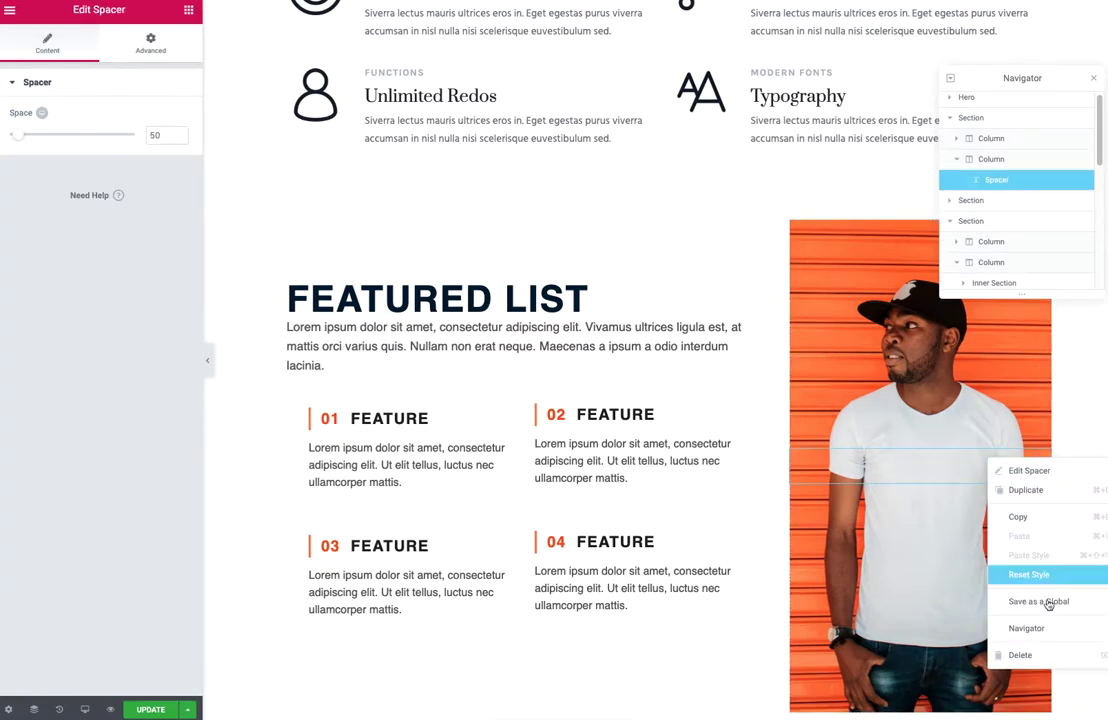
pyautogui.click(1005, 654)
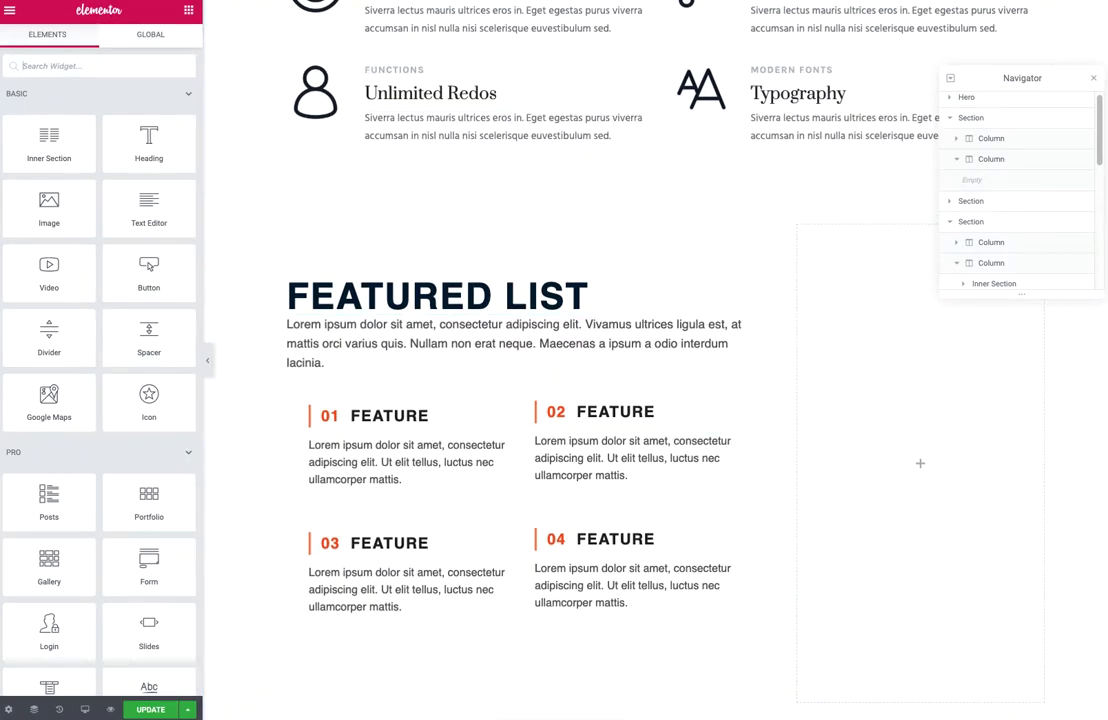
pyautogui.click(139, 62)
pyautogui.write('spacer')
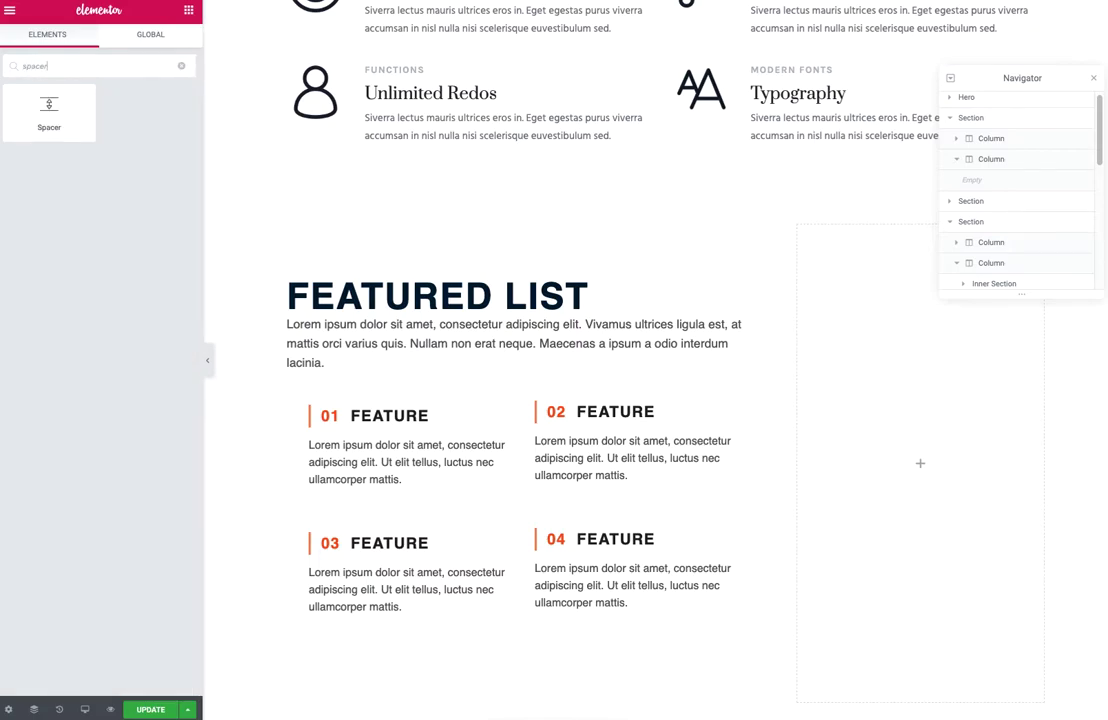
pyautogui.moveTo(82, 116)
pyautogui.mouseDown()
pyautogui.moveTo(915, 376)
pyautogui.moveTo(905, 468)
pyautogui.mouseUp()
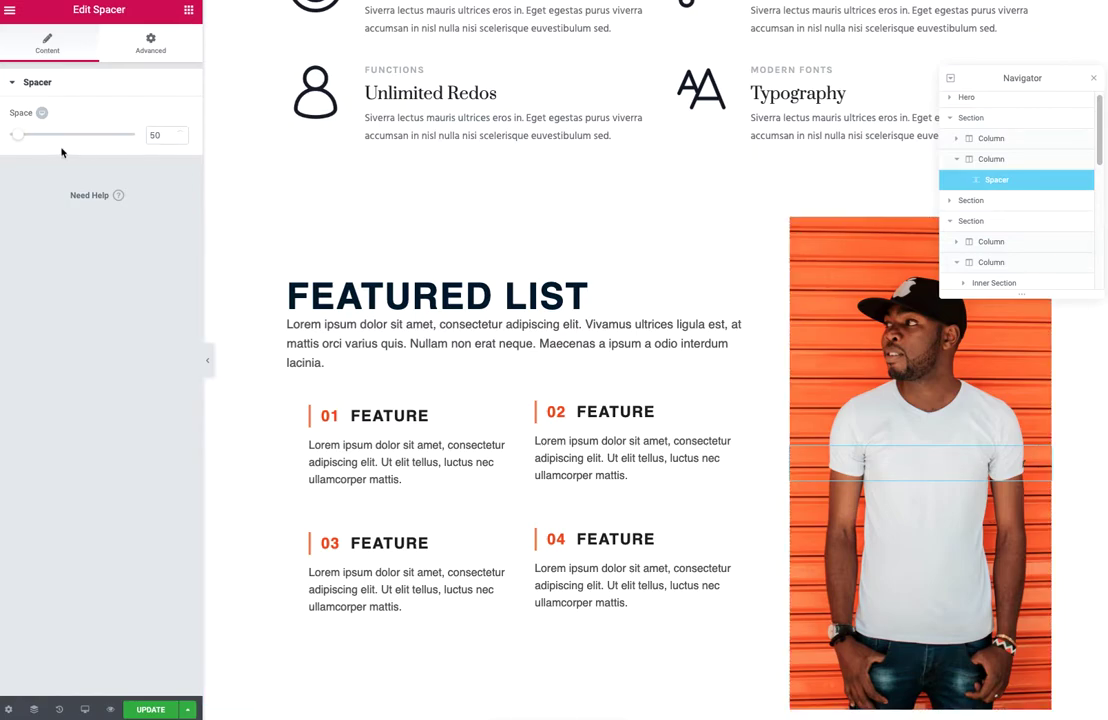
pyautogui.moveTo(20, 137)
pyautogui.mouseDown()
pyautogui.moveTo(119, 148)
pyautogui.moveTo(57, 156)
pyautogui.moveTo(87, 158)
pyautogui.mouseUp()
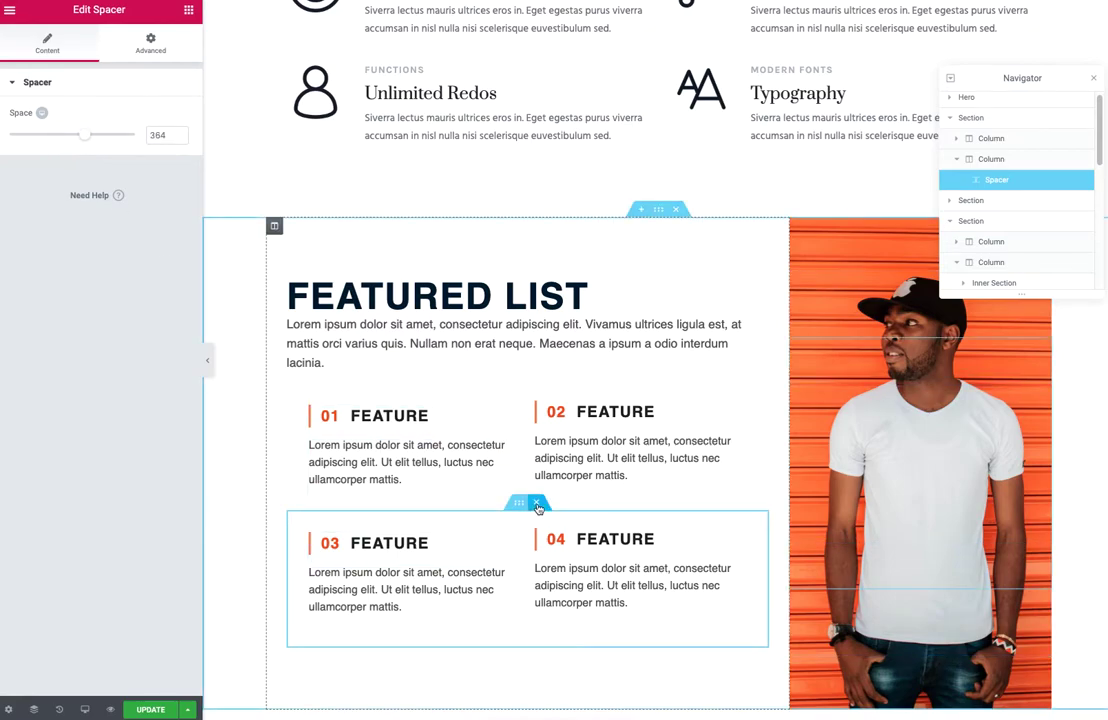
# Step: Delete the 01/02 and 03/04 feature rows and shrink the spacer to 30 px
pyautogui.click(536, 502)
pyautogui.click(536, 373)
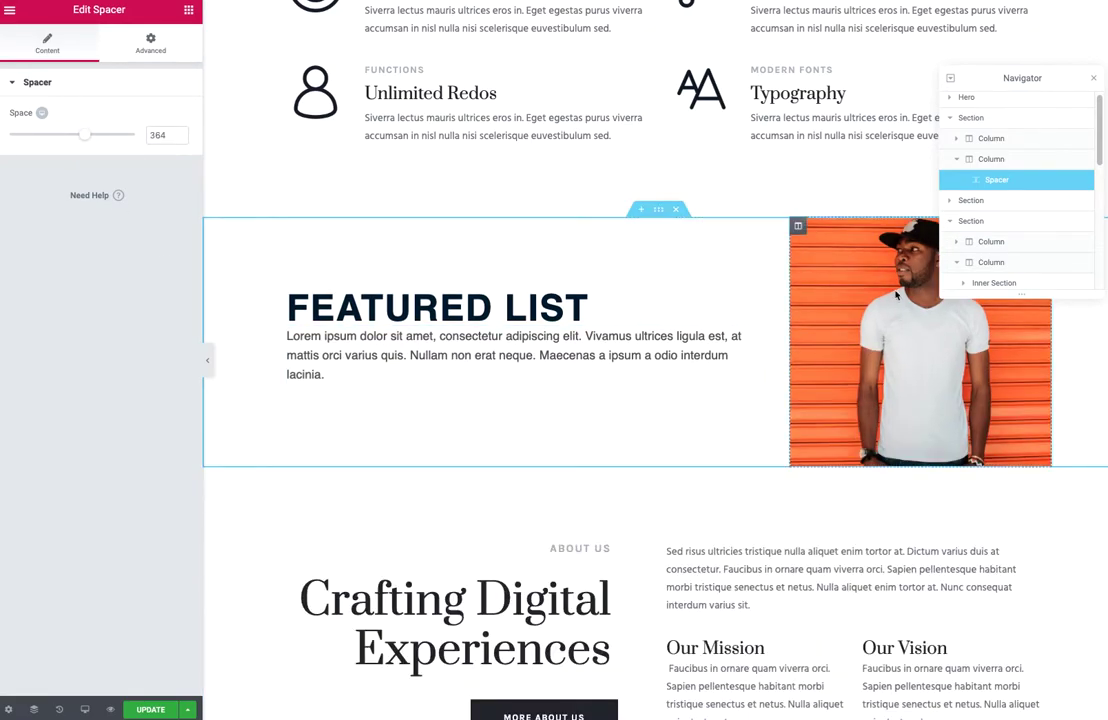
pyautogui.moveTo(1001, 181)
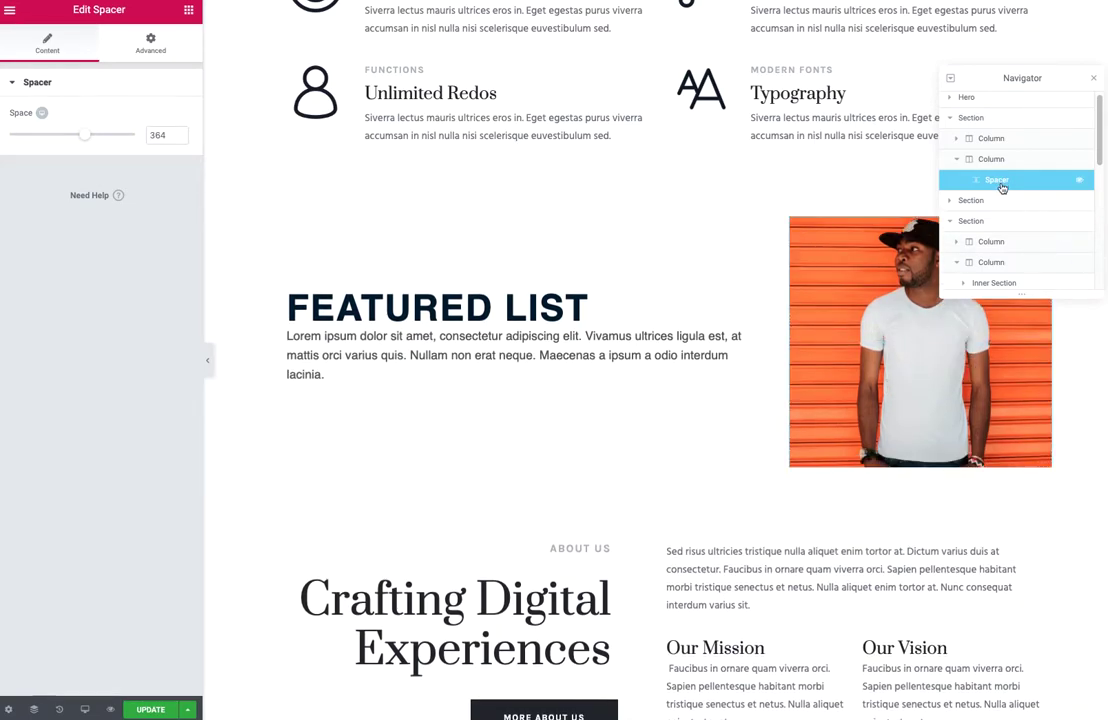
pyautogui.moveTo(84, 134); pyautogui.dragTo(15, 143)
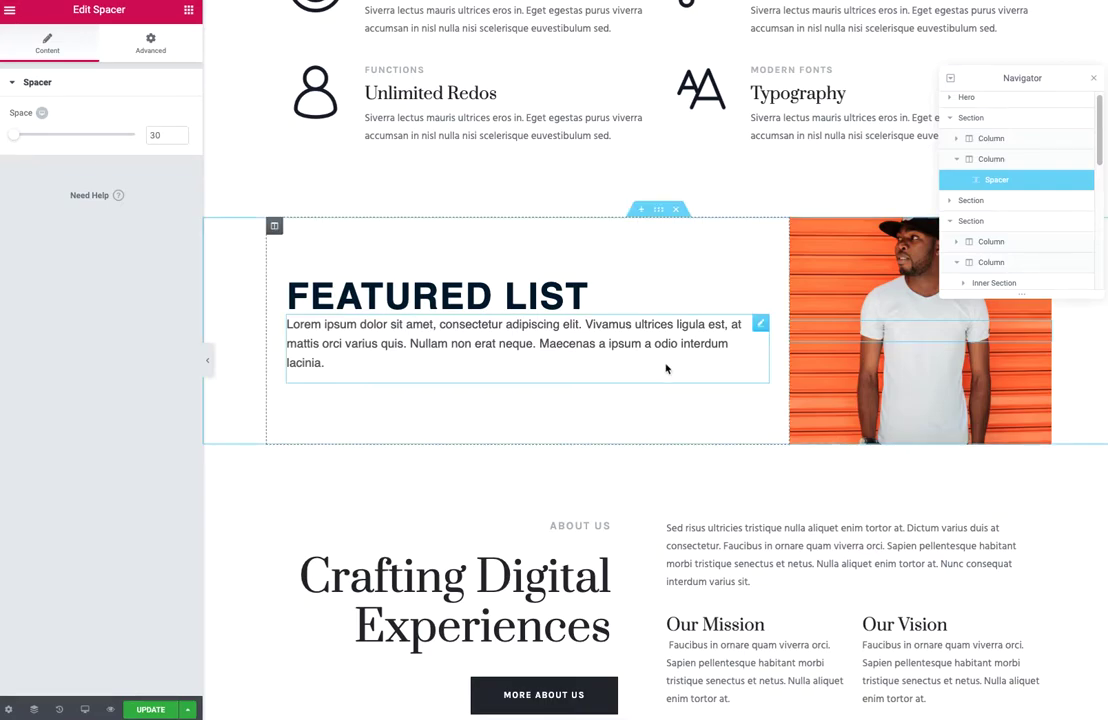
# Step: Set the Featured List text column's top and bottom padding to 0
pyautogui.click(275, 227)
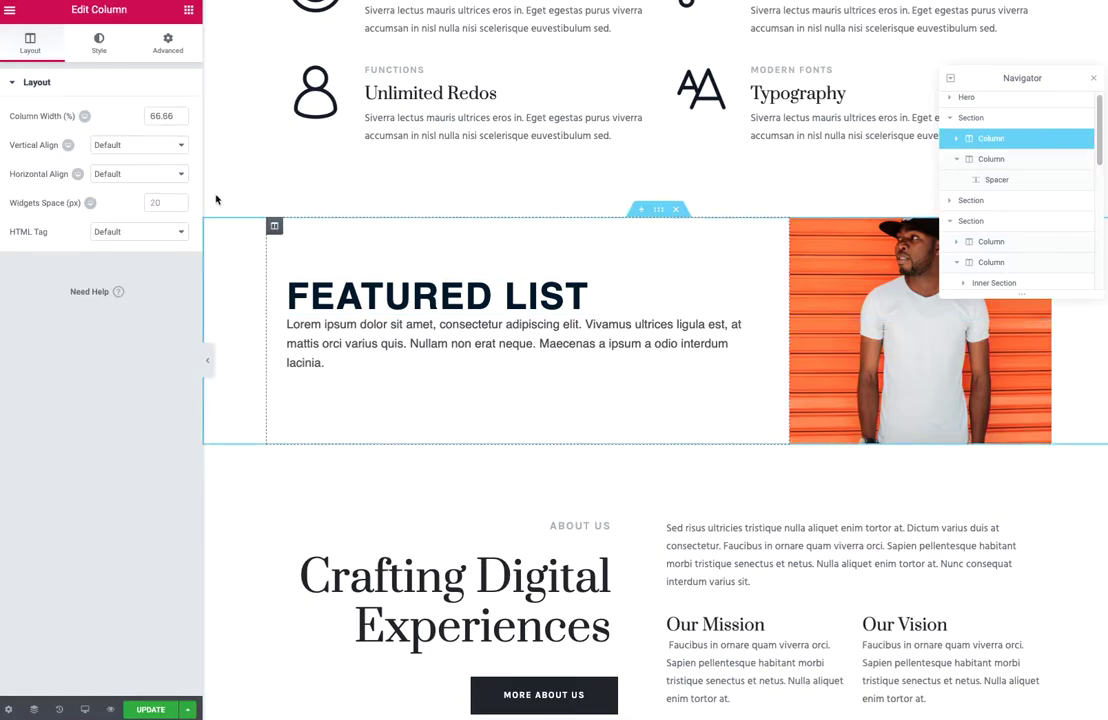
pyautogui.click(168, 42)
pyautogui.doubleClick(94, 193)
pyautogui.write('0')
pyautogui.doubleClick(23, 193)
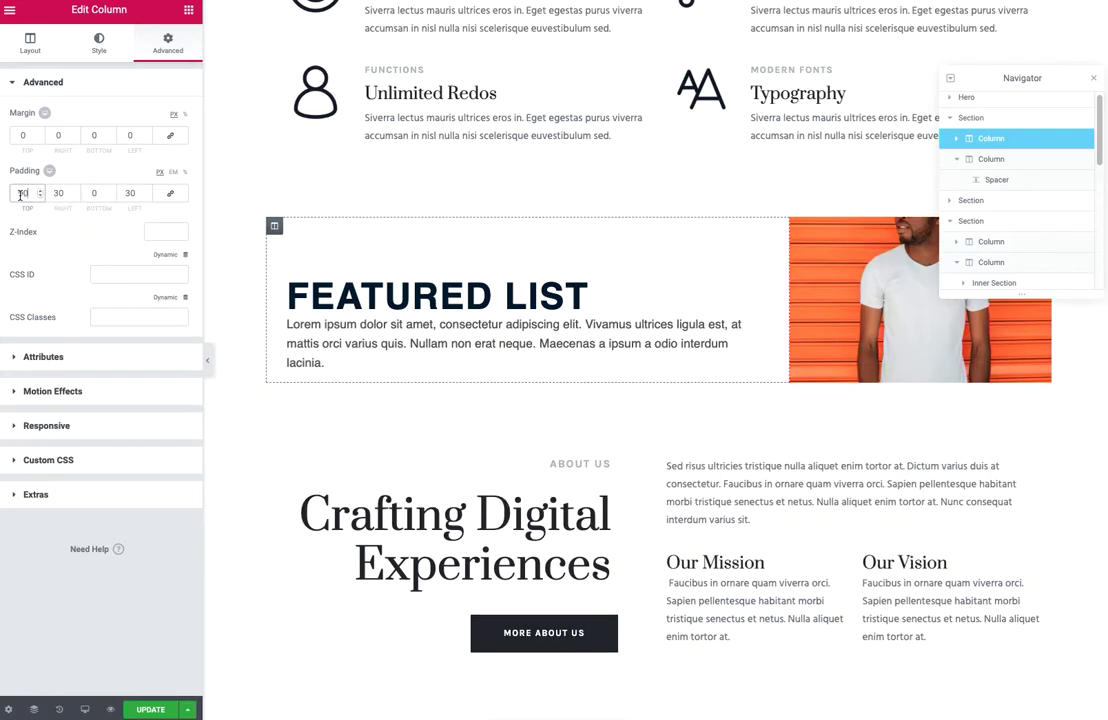
pyautogui.write('0')
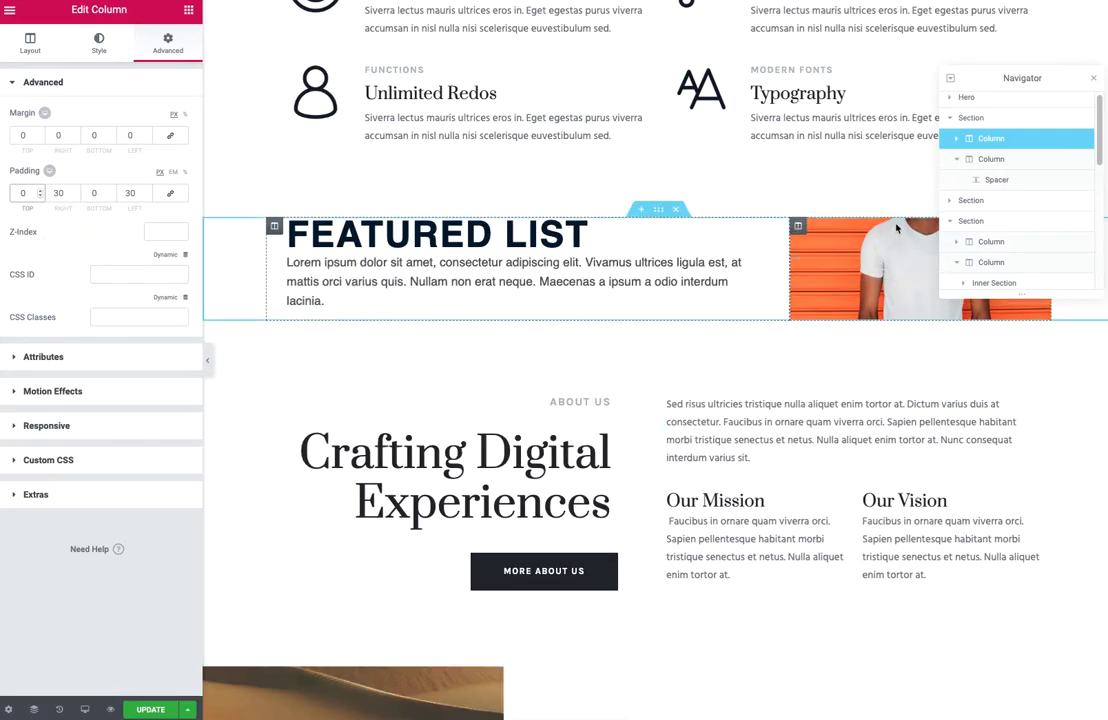
pyautogui.moveTo(515, 281)
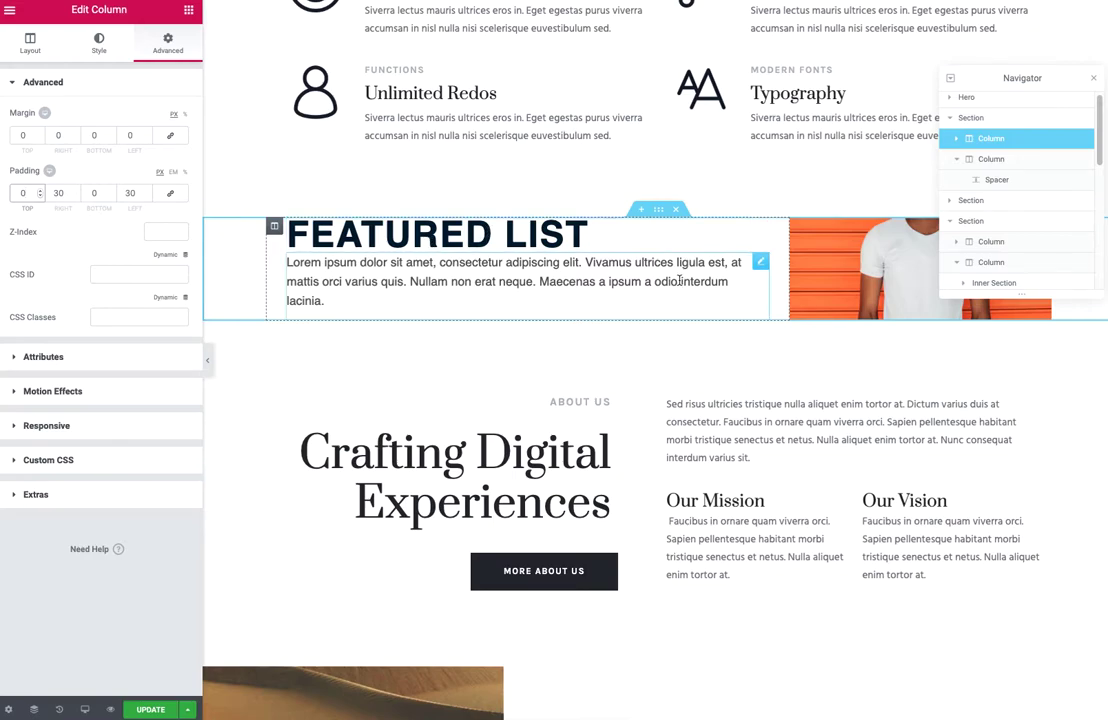
# Step: Raise the photo column spacer to 432 px and switch to tablet preview
pyautogui.click(836, 267)
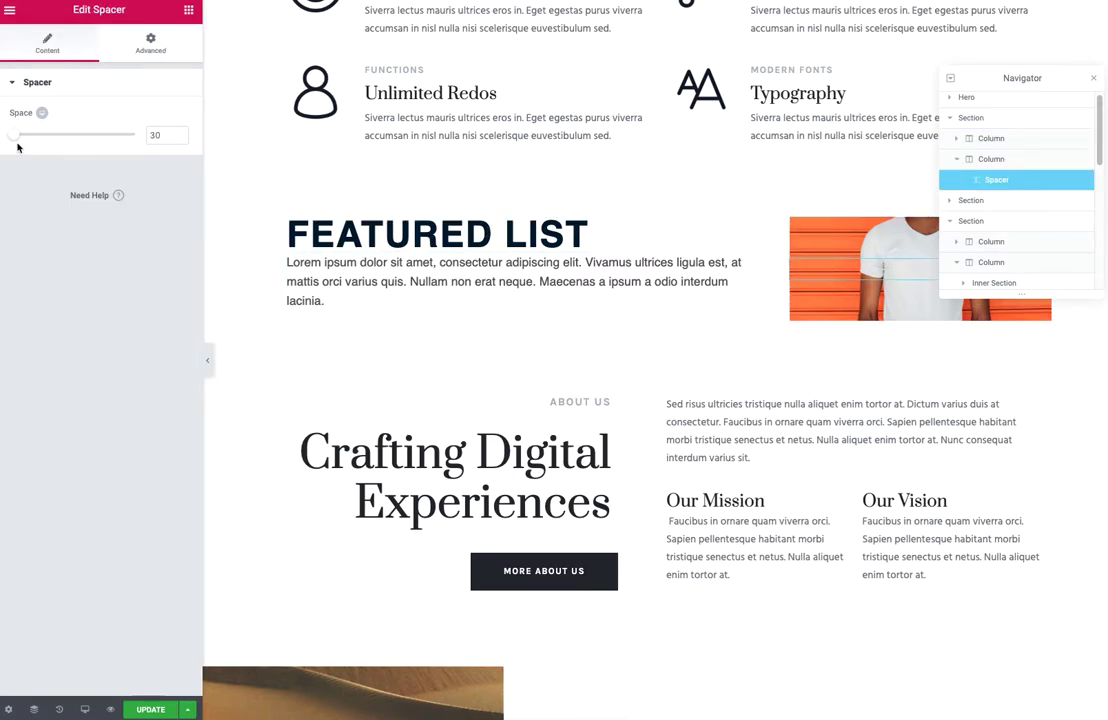
pyautogui.moveTo(14, 134)
pyautogui.mouseDown()
pyautogui.moveTo(86, 136)
pyautogui.moveTo(100, 149)
pyautogui.mouseUp()
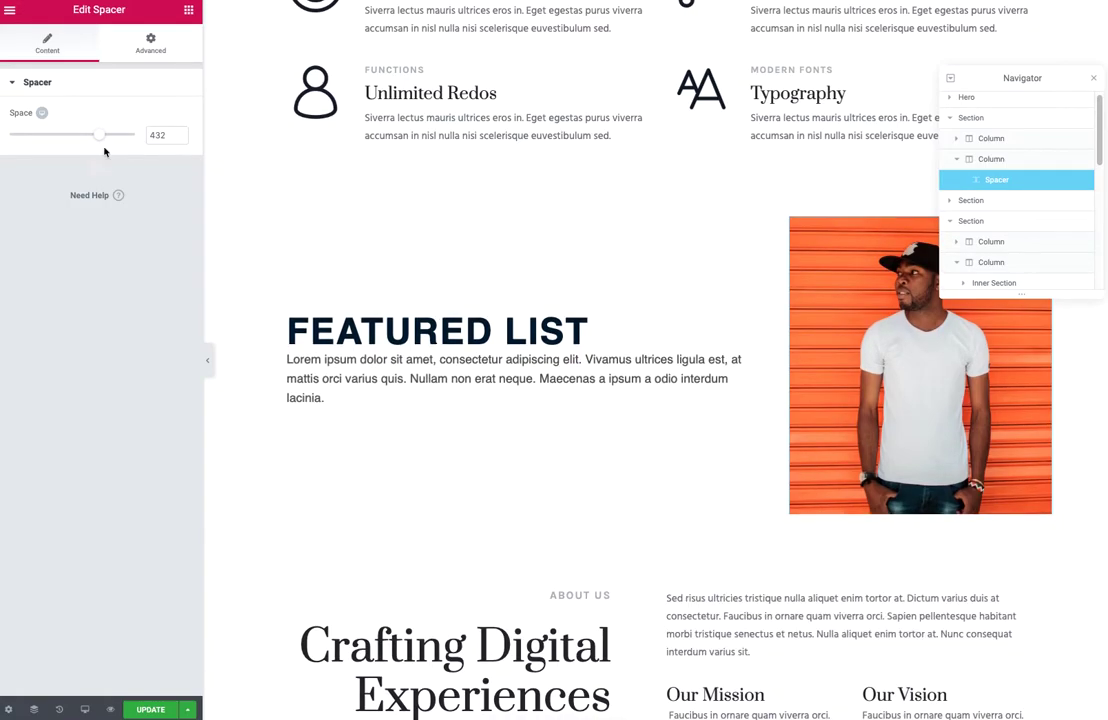
pyautogui.click(57, 113)
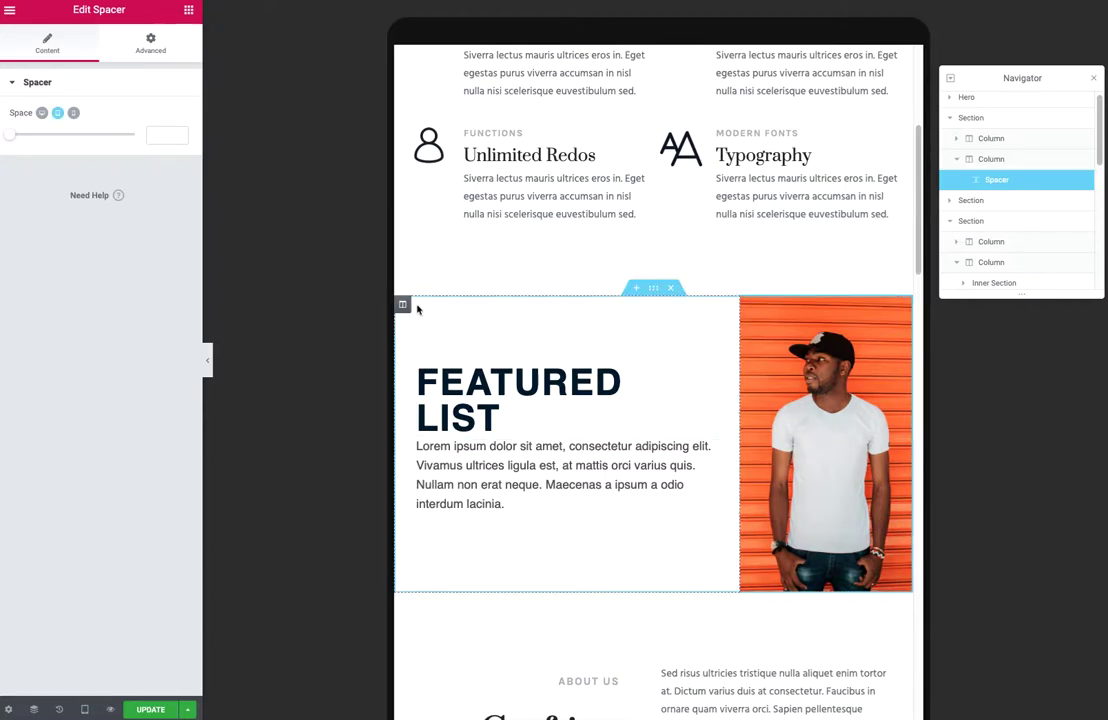
# Step: Give the photo spacer a tablet-only height of 123 px, then select the image column's background
pyautogui.click(402, 304)
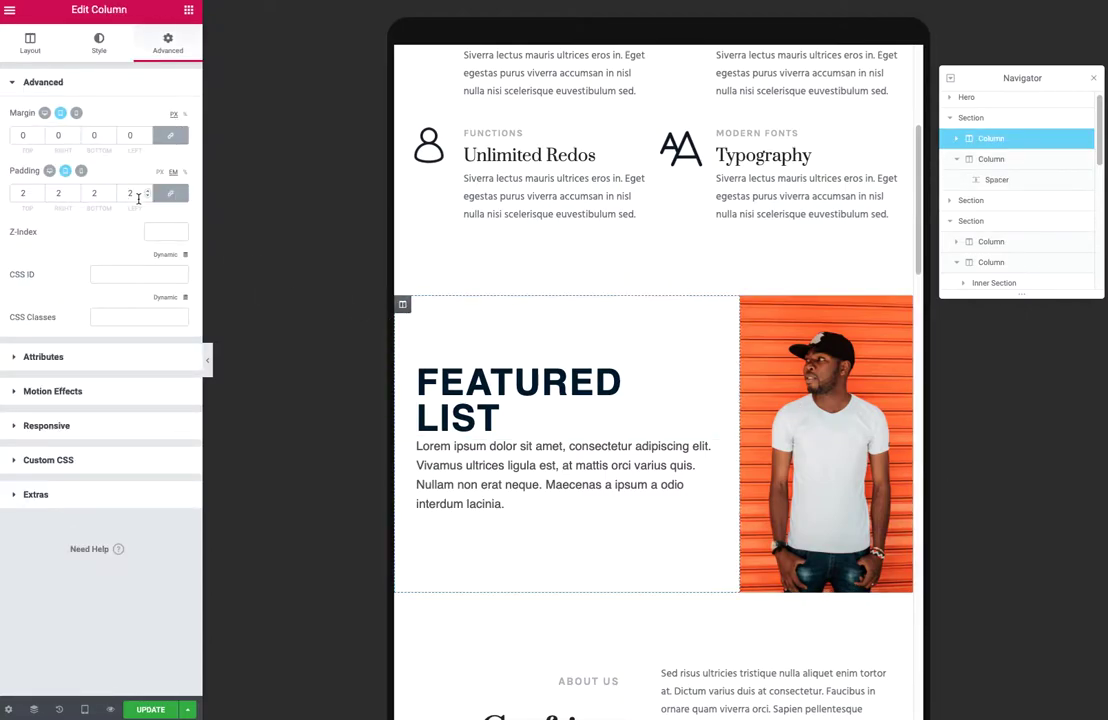
pyautogui.click(999, 186)
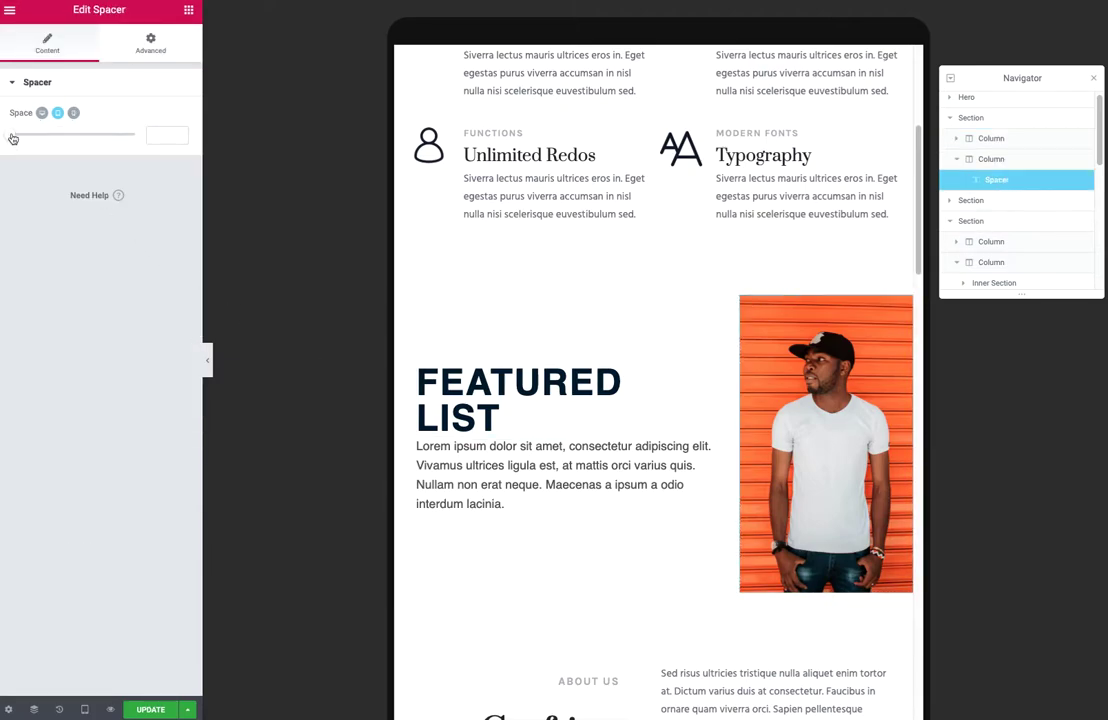
pyautogui.moveTo(13, 139)
pyautogui.mouseDown()
pyautogui.moveTo(129, 151)
pyautogui.moveTo(35, 188)
pyautogui.mouseUp()
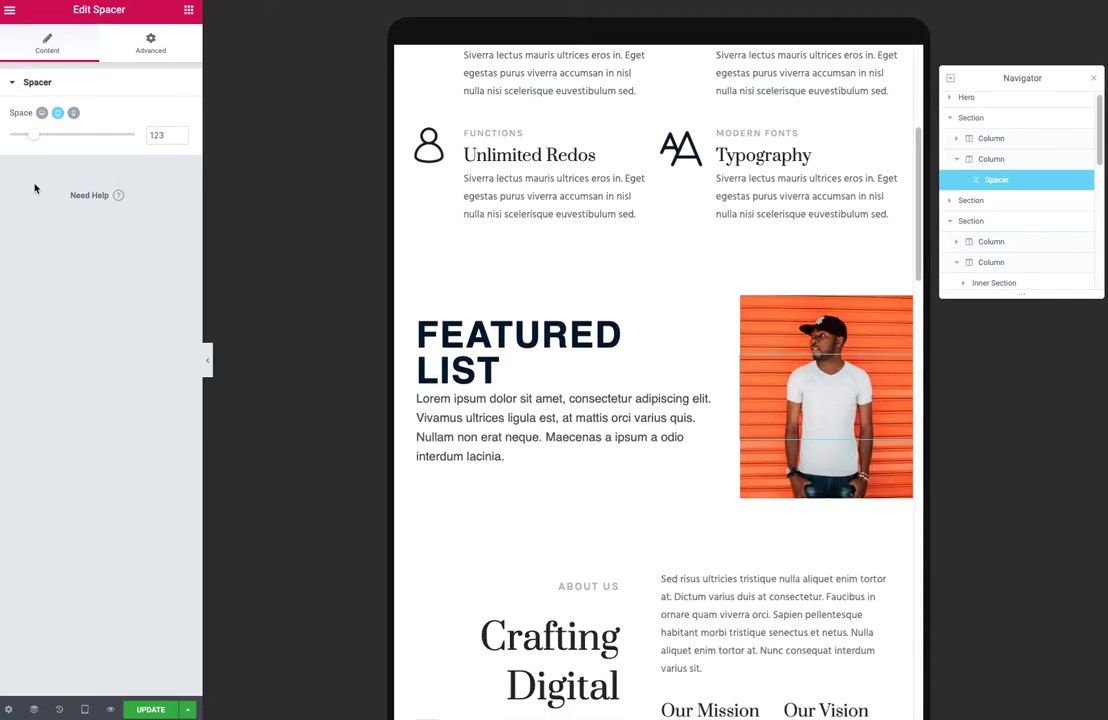
pyautogui.moveTo(560, 400)
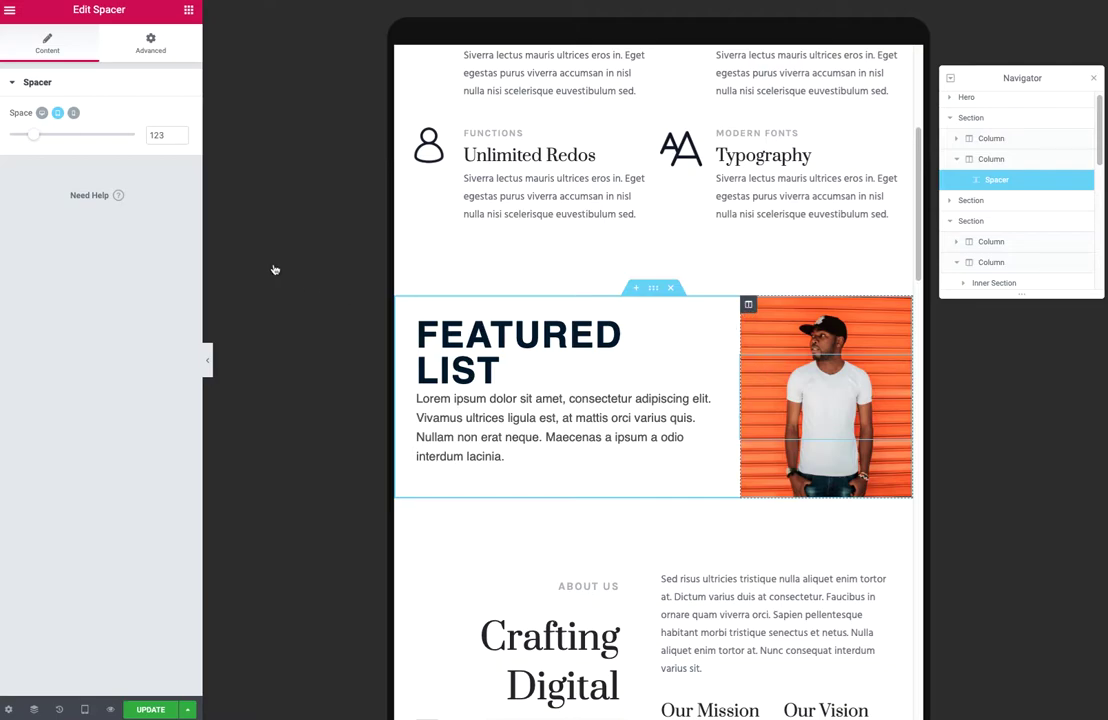
pyautogui.click(311, 288)
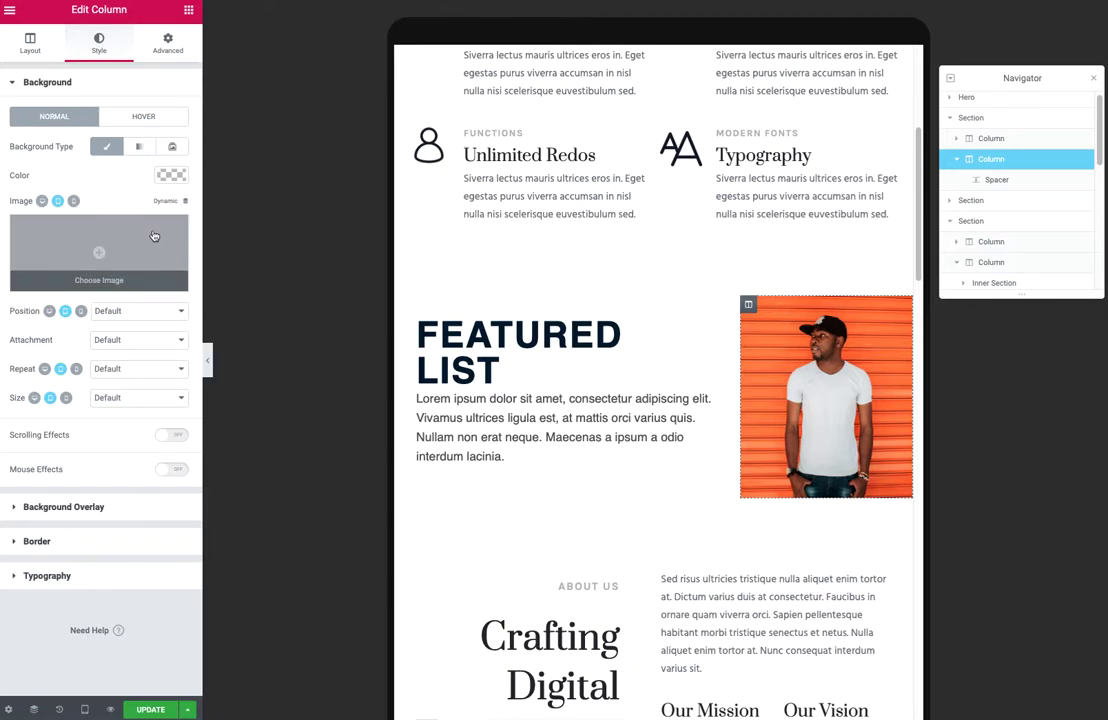
# Step: Scroll to the About Us section below Featured List and select it
pyautogui.scroll(1, 700, 400)
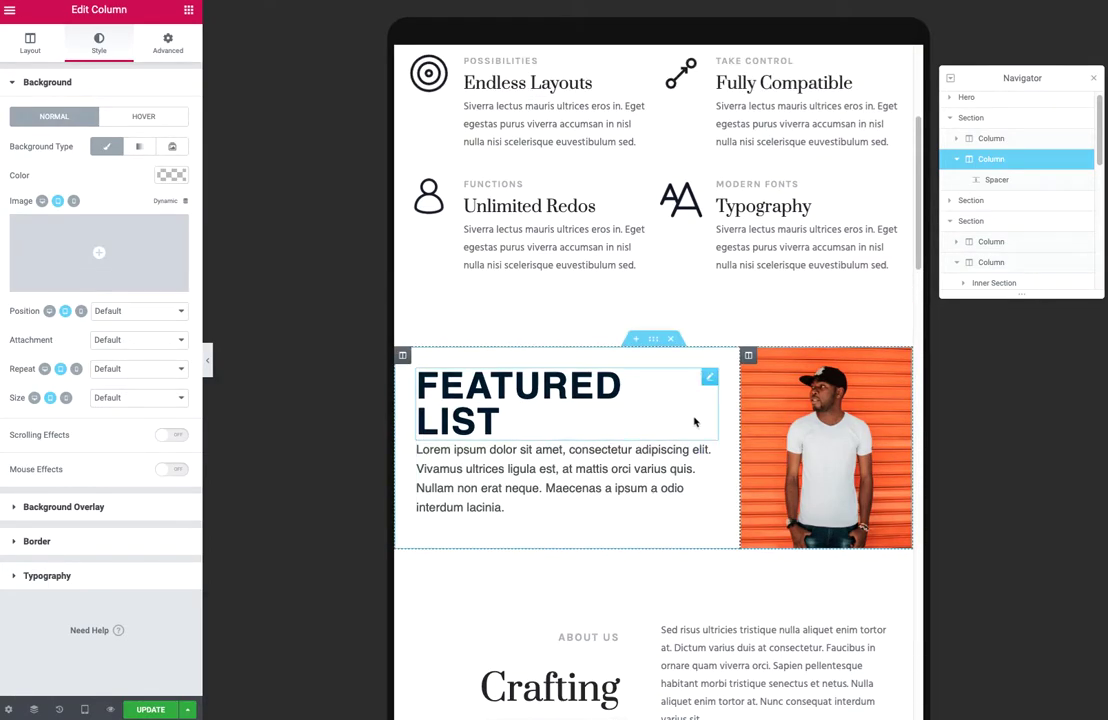
pyautogui.scroll(1, 698, 440)
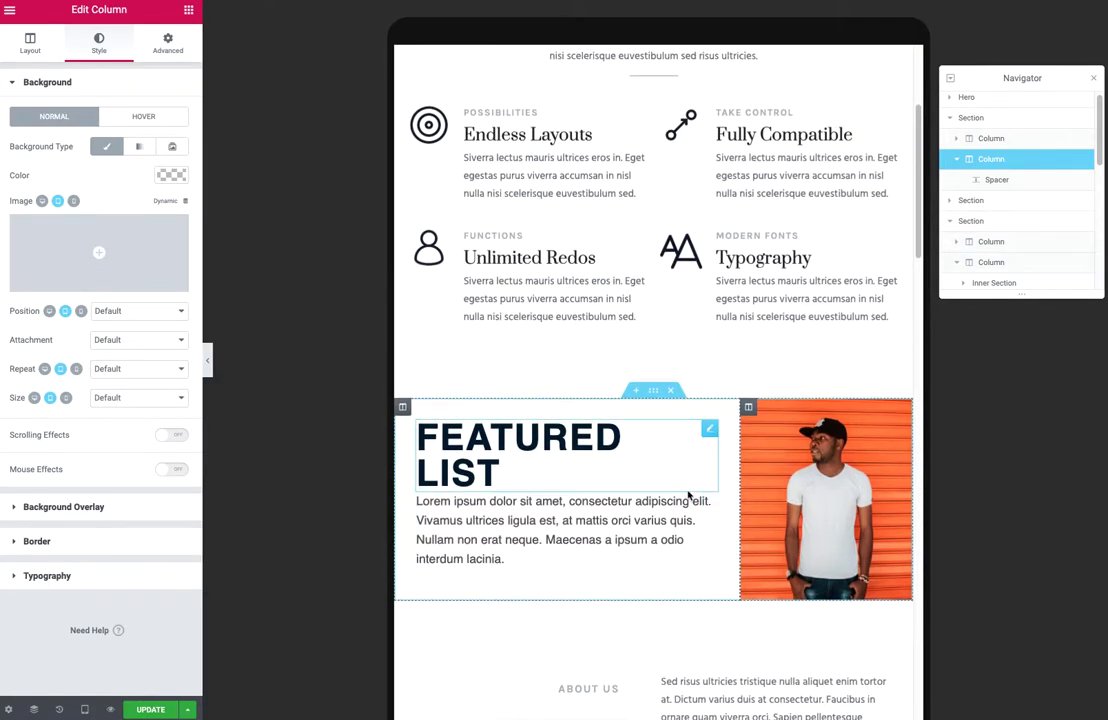
pyautogui.scroll(5, 688, 494)
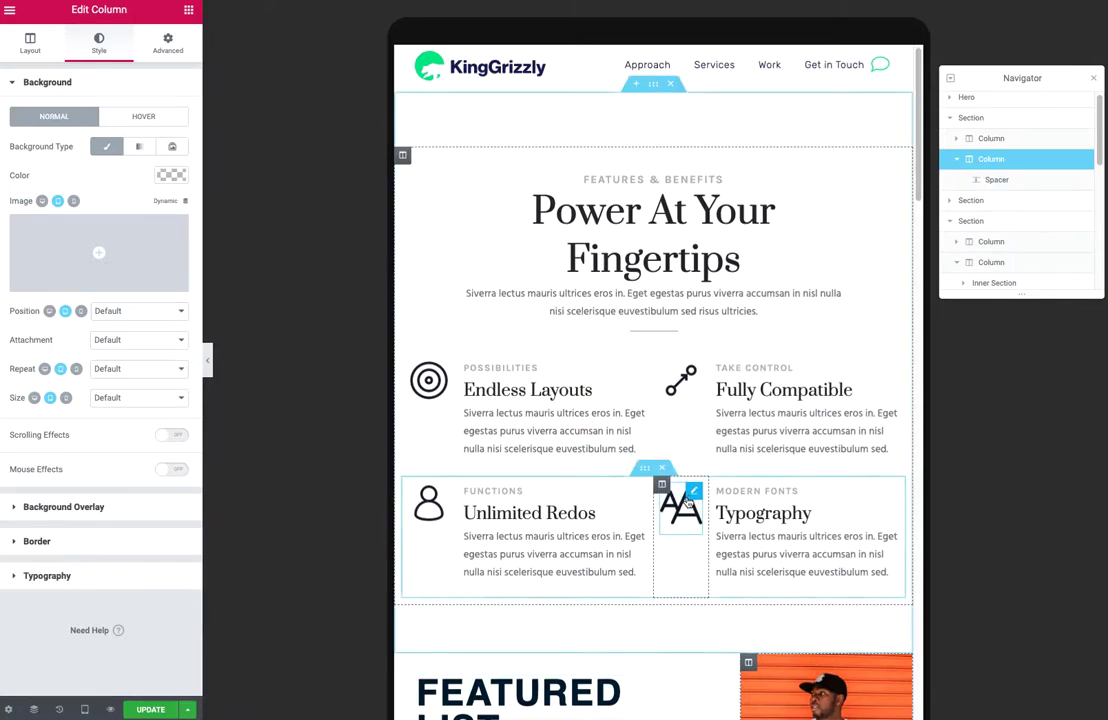
pyautogui.scroll(-5, 688, 502)
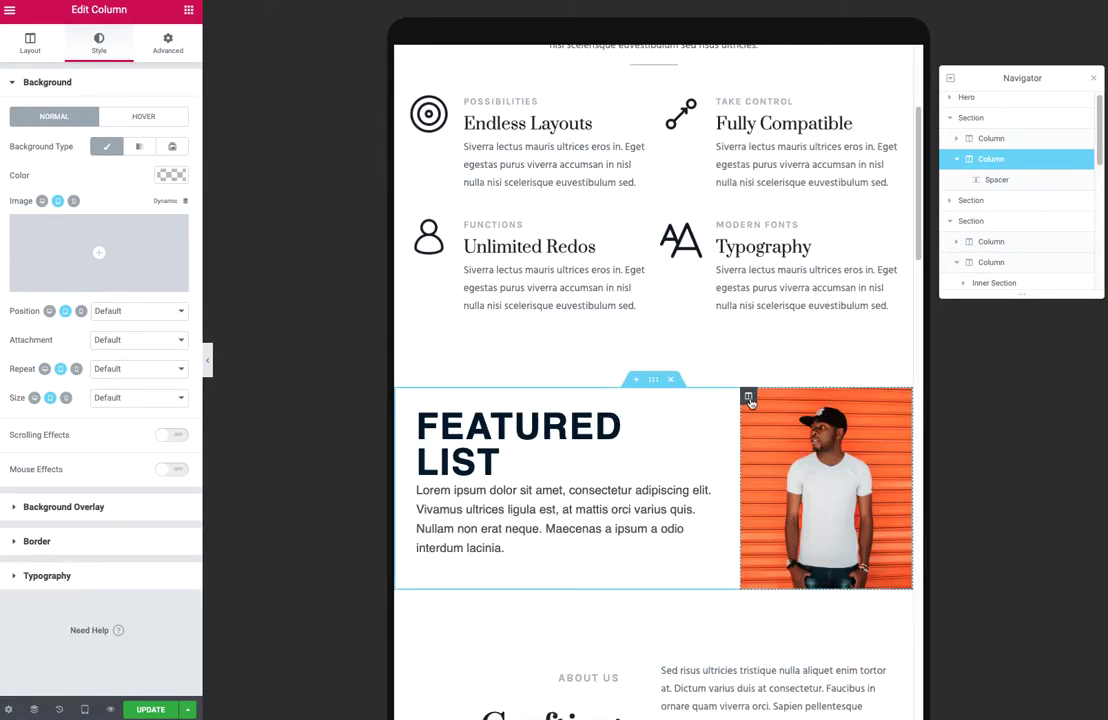
pyautogui.moveTo(769, 483)
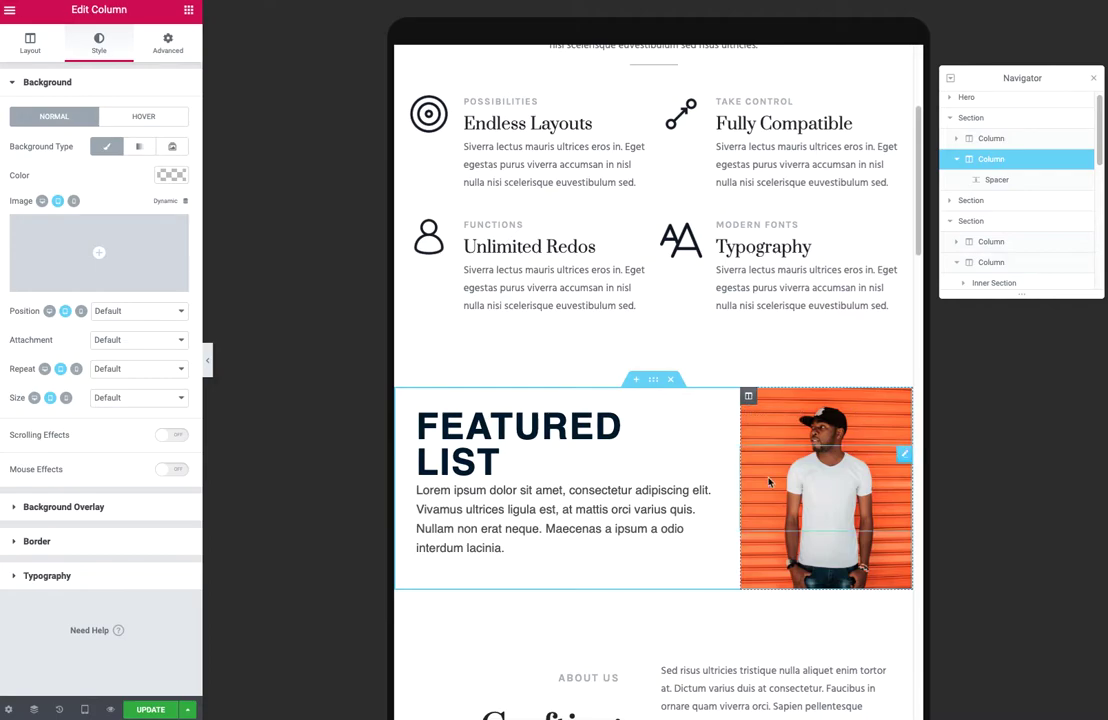
pyautogui.scroll(5, 769, 482)
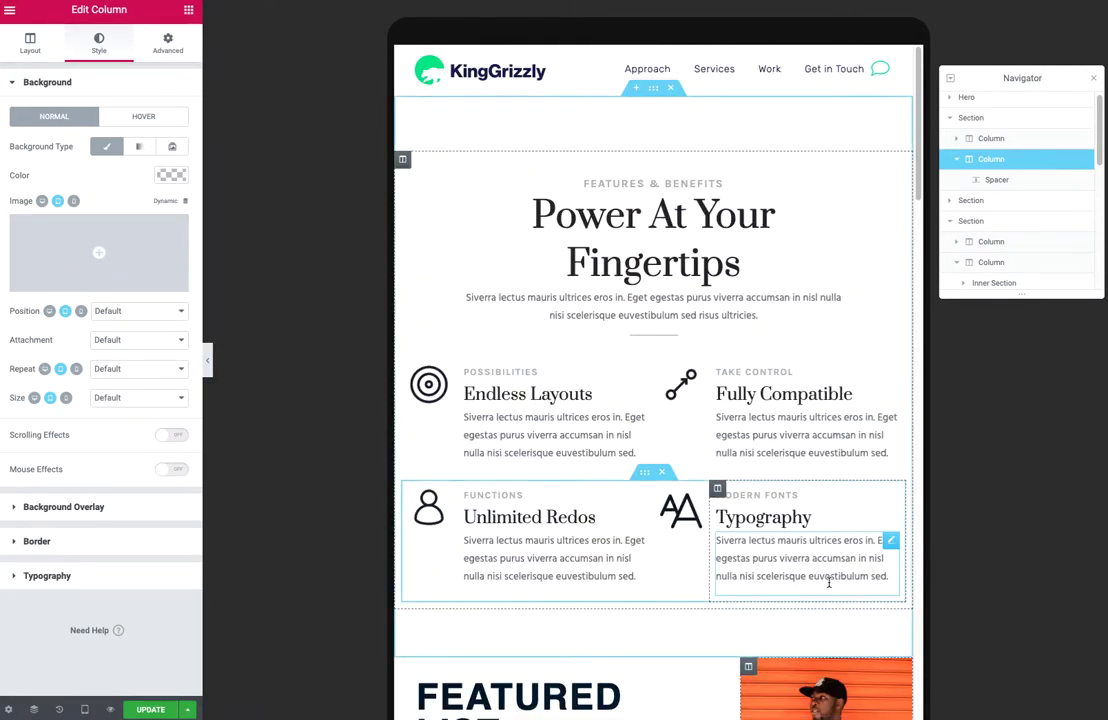
pyautogui.scroll(-5, 828, 583)
pyautogui.scroll(-5, 828, 582)
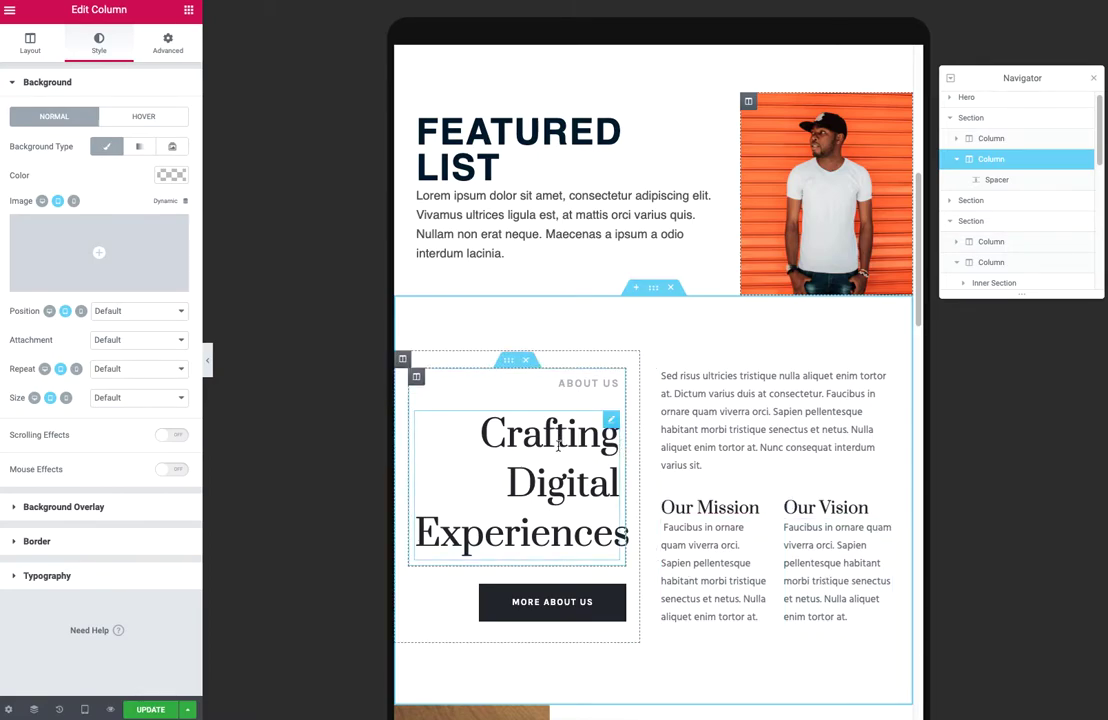
pyautogui.click(654, 288)
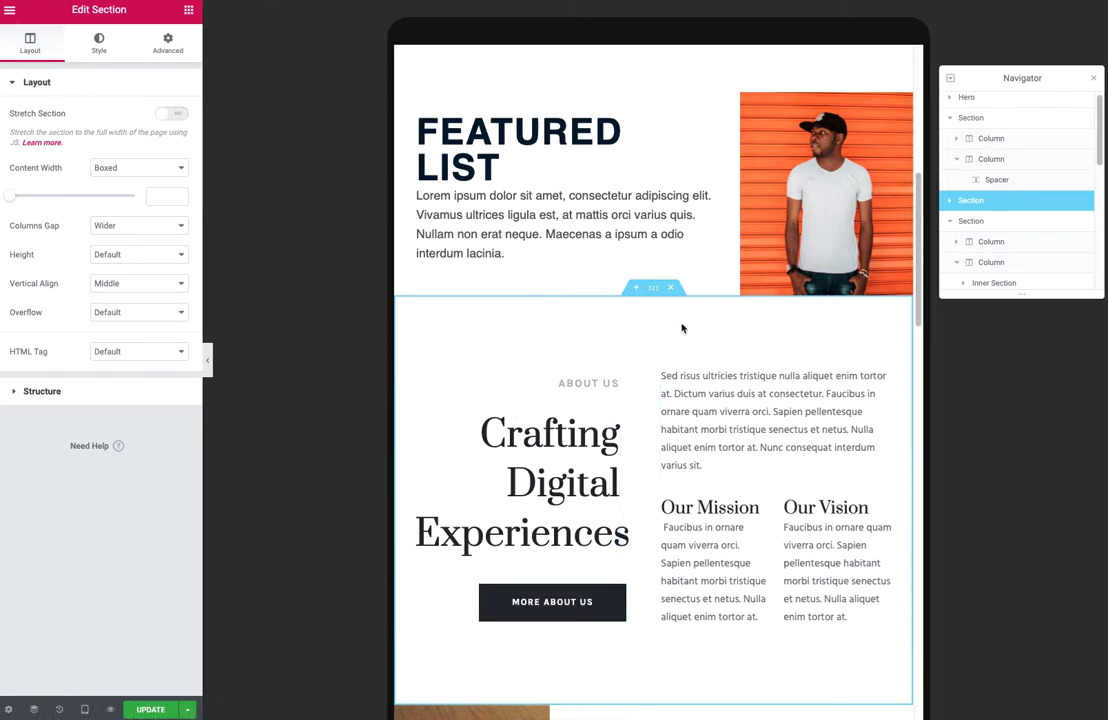
pyautogui.moveTo(730, 400)
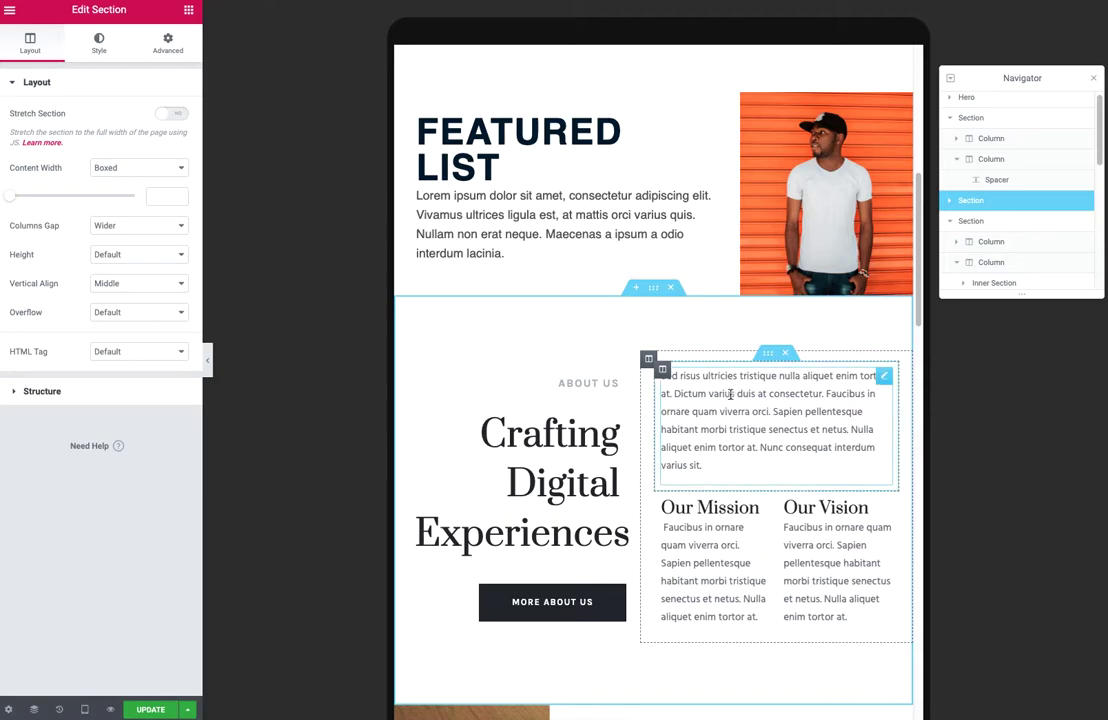
# Step: Move the Power At Your Fingertips heading into the Hero column and delete the Features & Benefits headline area
pyautogui.scroll(3, 734, 398)
pyautogui.scroll(2, 690, 330)
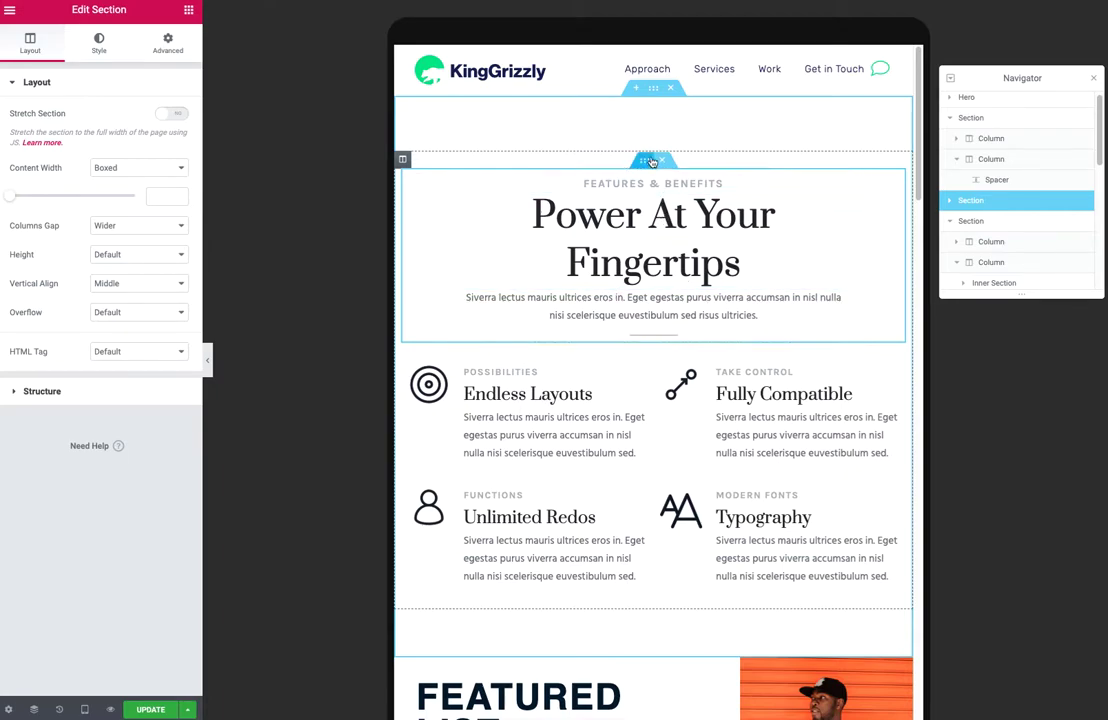
pyautogui.click(645, 163)
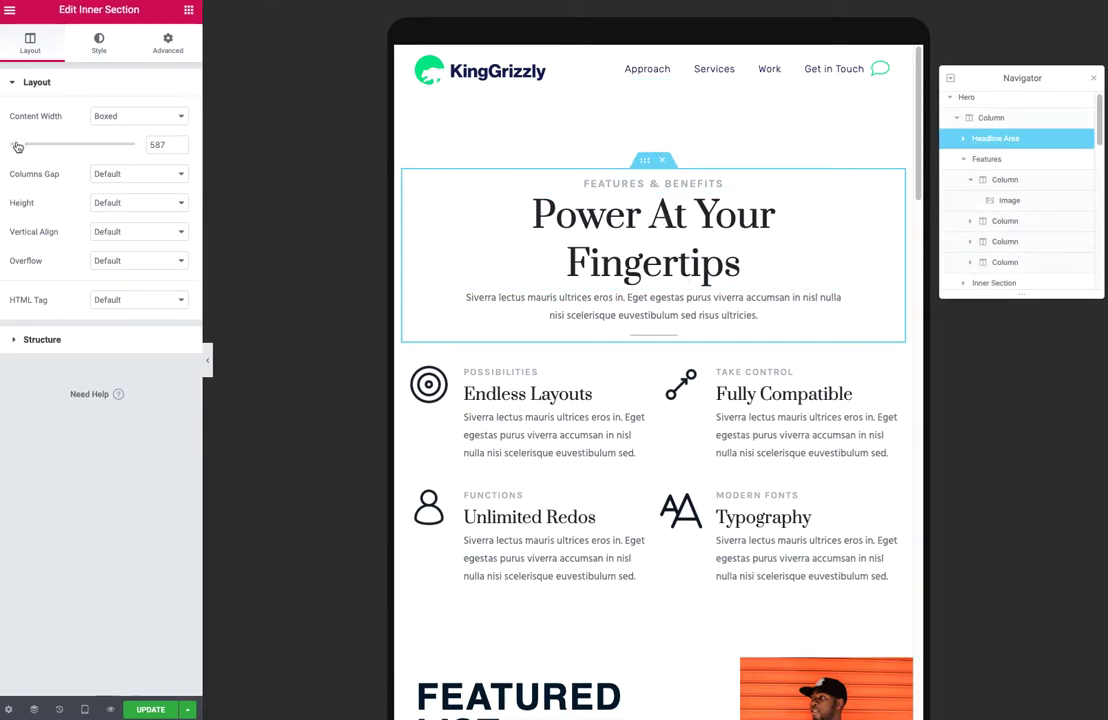
pyautogui.moveTo(17, 146); pyautogui.dragTo(10, 145)
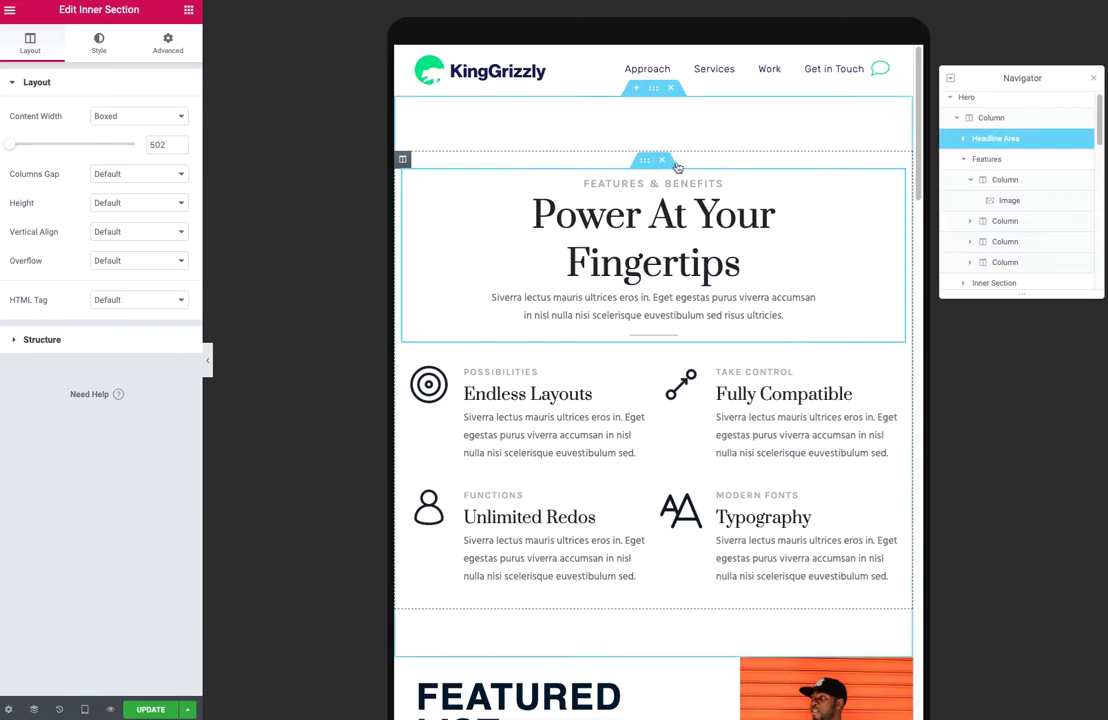
pyautogui.moveTo(809, 200)
pyautogui.mouseDown()
pyautogui.moveTo(565, 183)
pyautogui.moveTo(533, 155)
pyautogui.mouseUp()
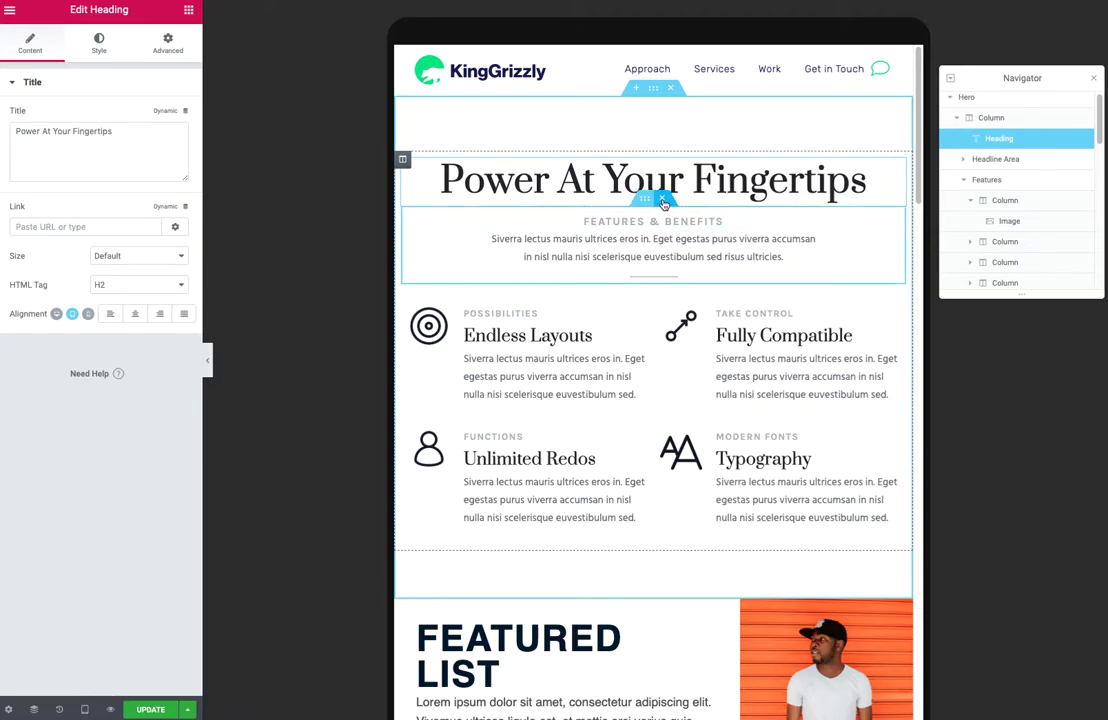
pyautogui.click(662, 199)
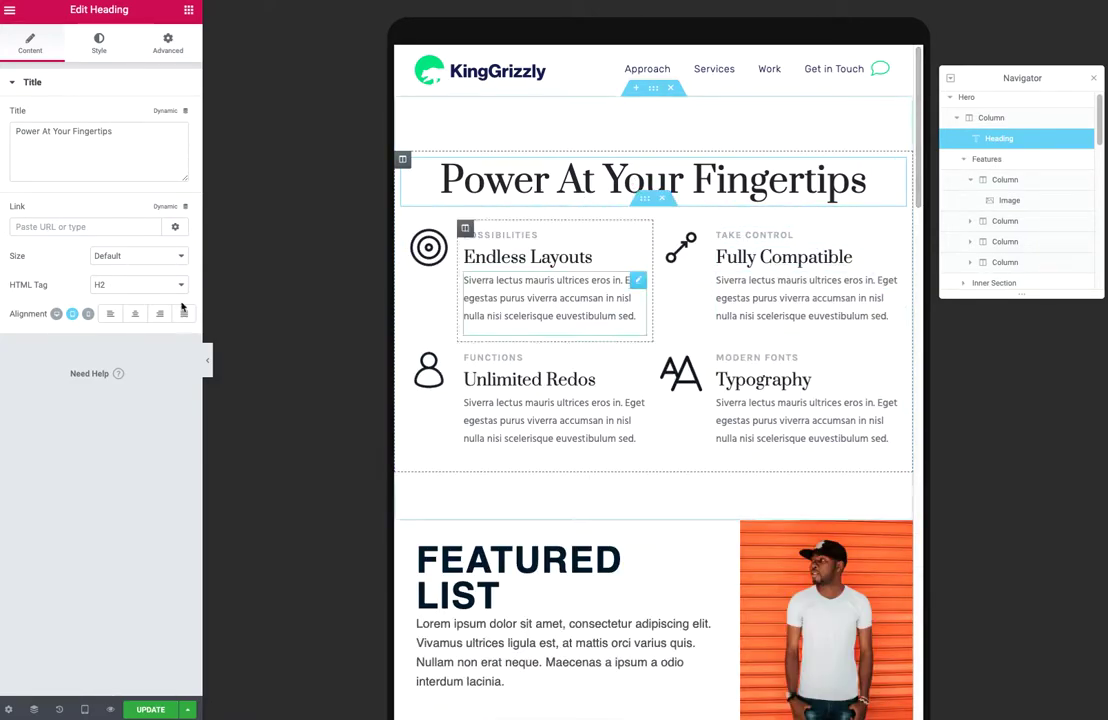
pyautogui.click(84, 709)
# Step: Return to desktop view and set the Hero section's boxed content width to 742 px
pyautogui.click(69, 620)
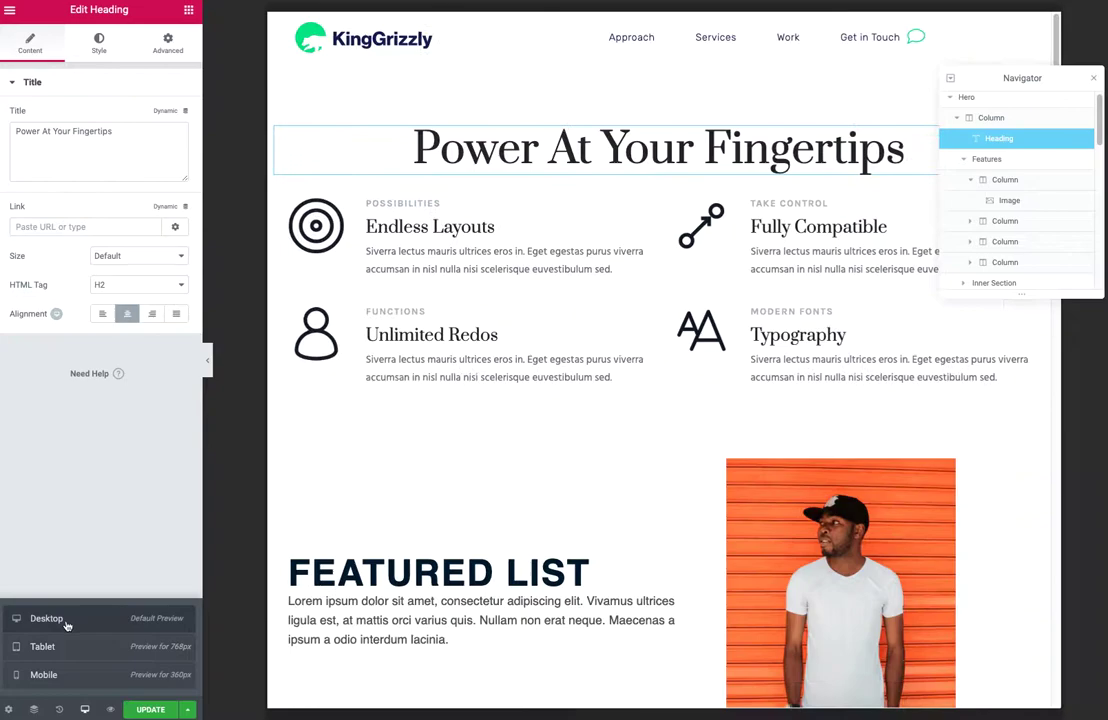
pyautogui.click(985, 104)
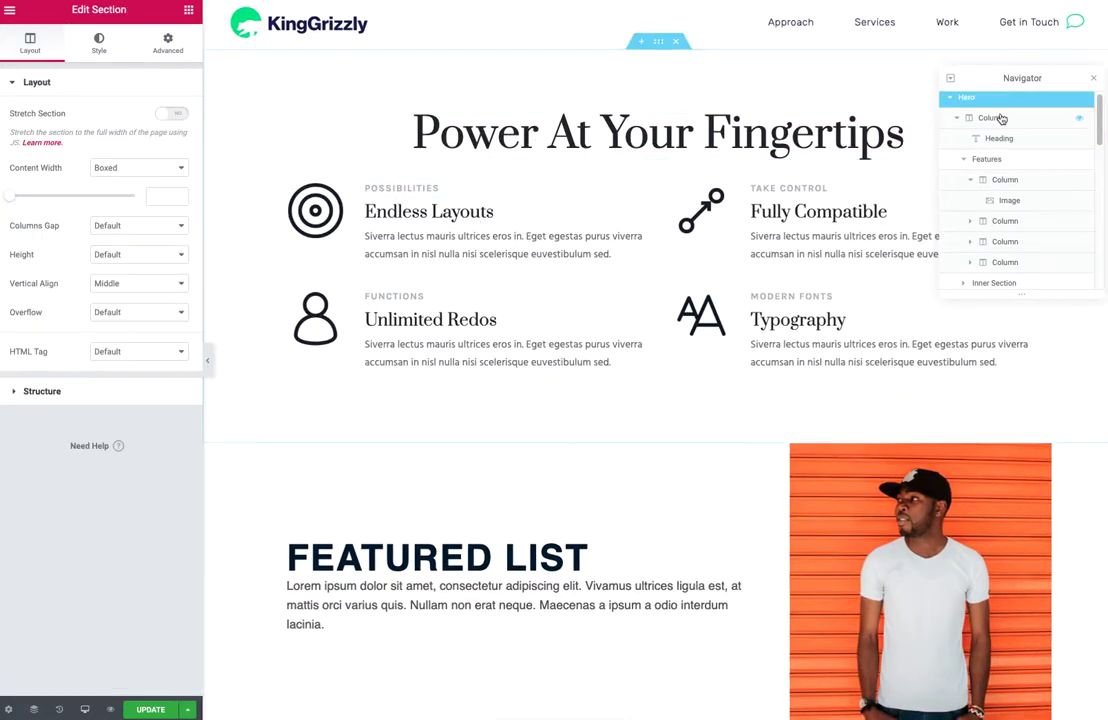
pyautogui.click(990, 121)
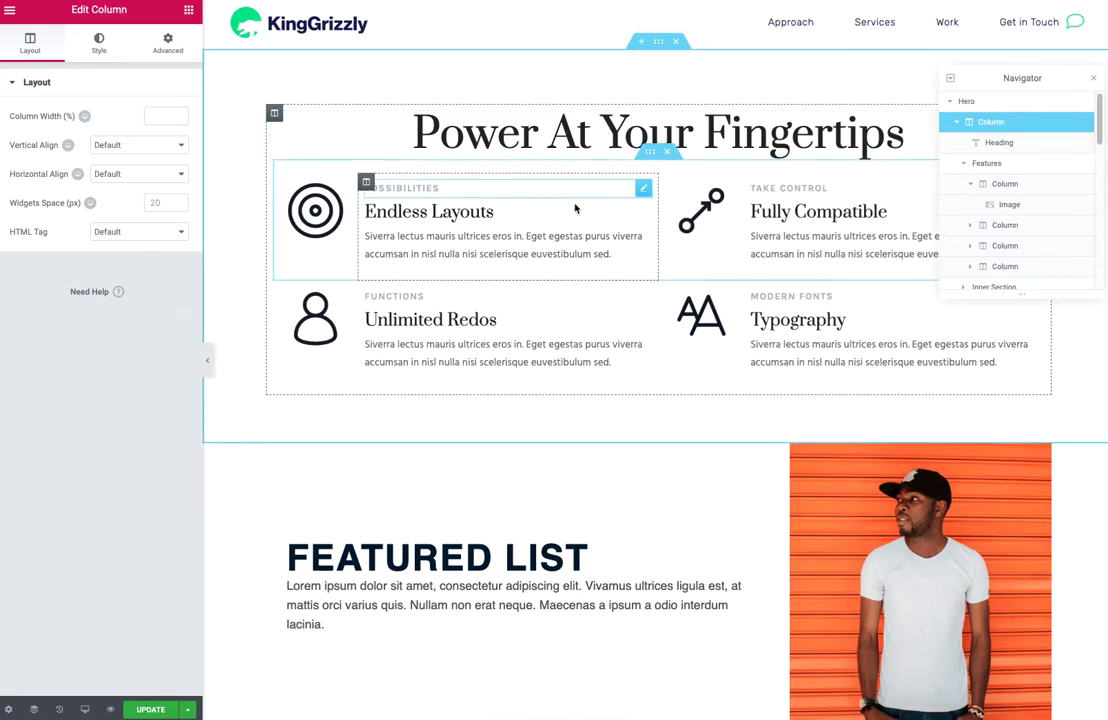
pyautogui.click(658, 42)
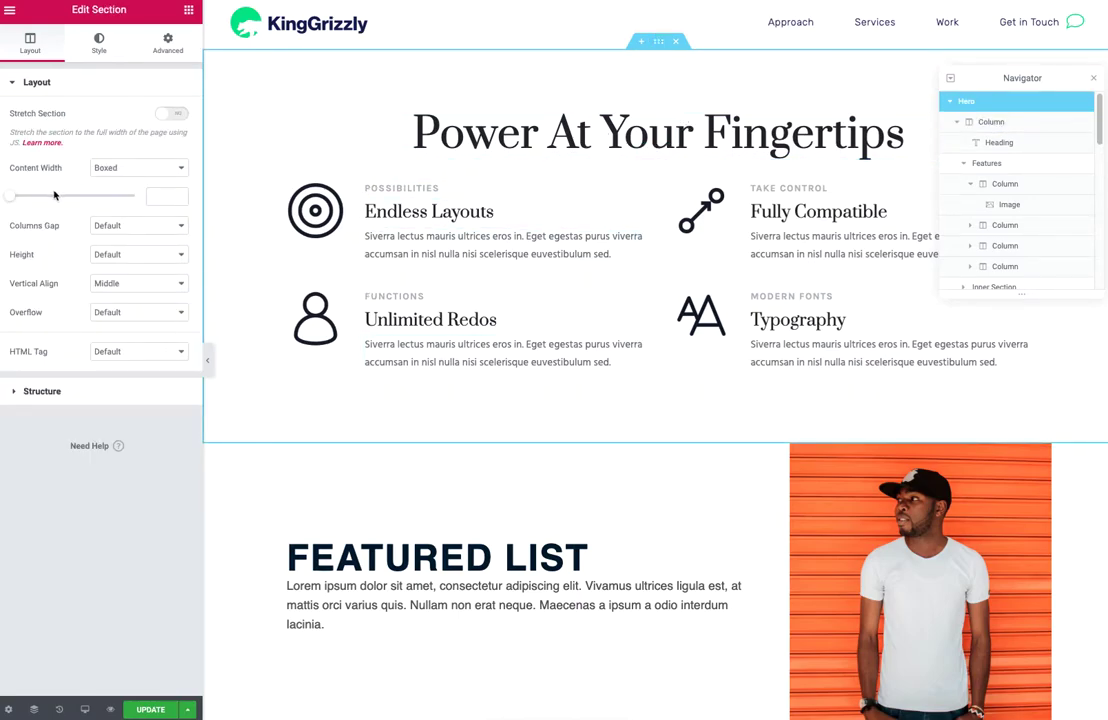
pyautogui.moveTo(12, 201)
pyautogui.mouseDown()
pyautogui.moveTo(49, 204)
pyautogui.moveTo(39, 205)
pyautogui.mouseUp()
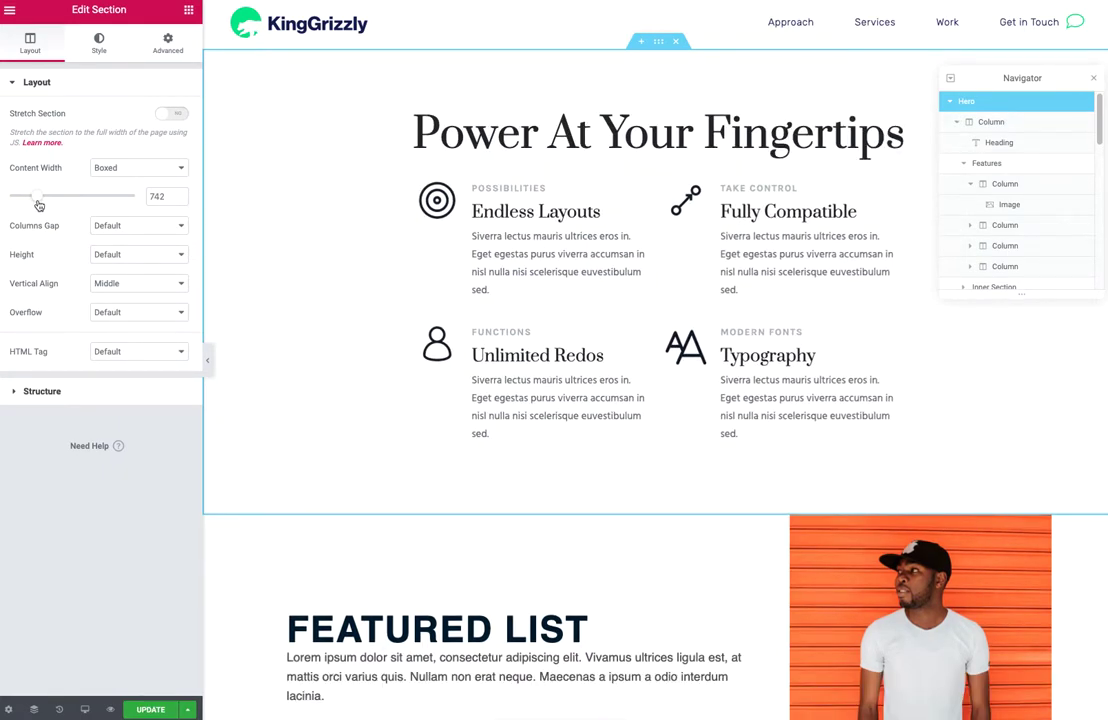
pyautogui.scroll(-3, 711, 420)
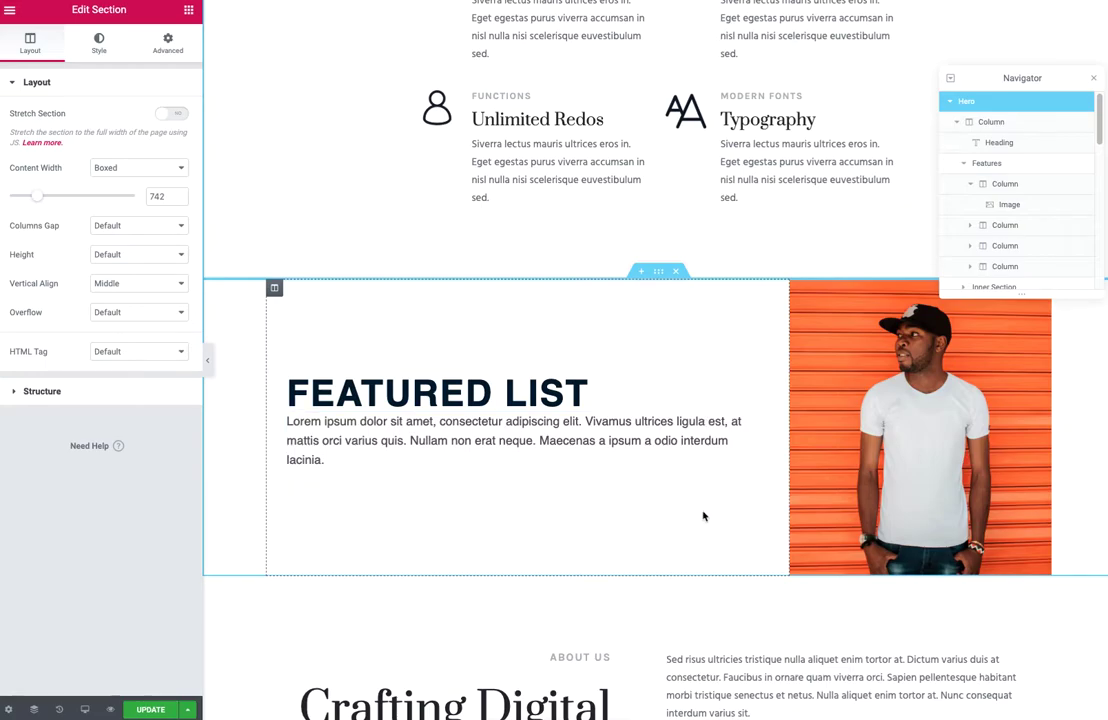
pyautogui.scroll(-3, 701, 518)
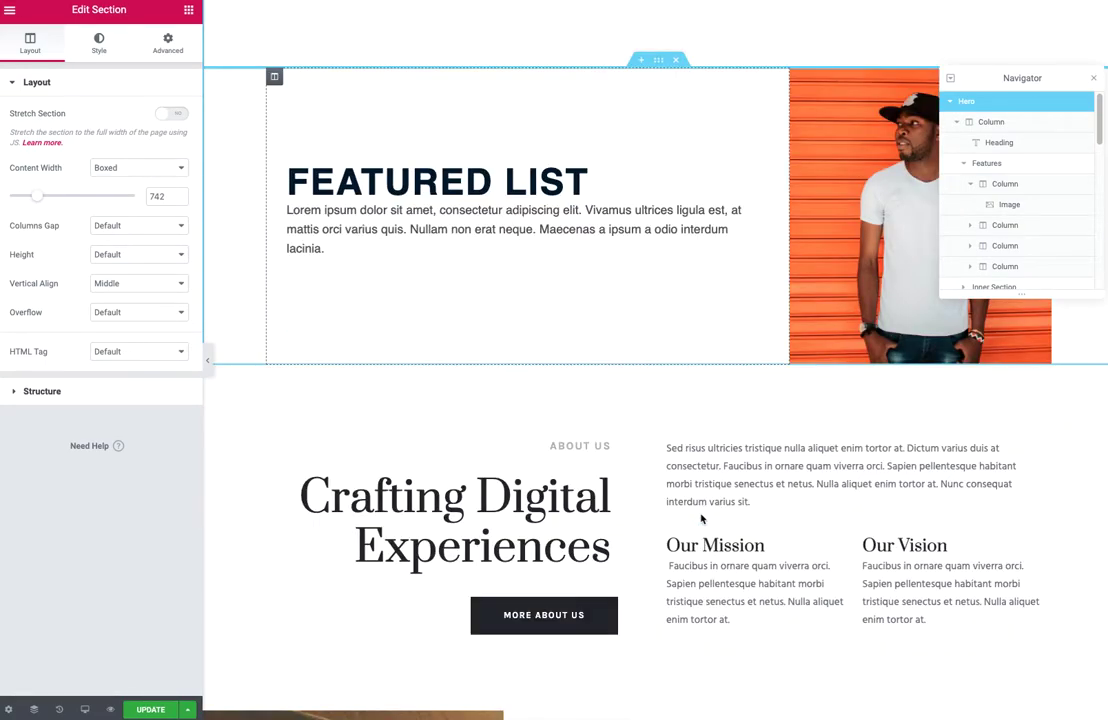
pyautogui.scroll(-3, 700, 515)
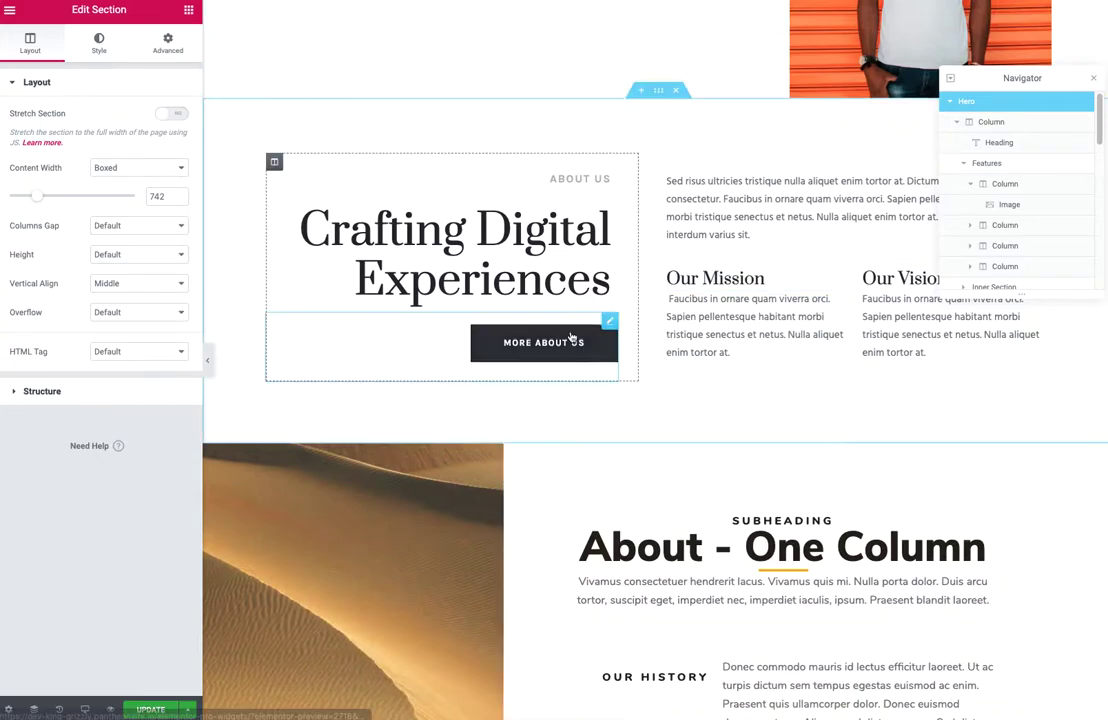